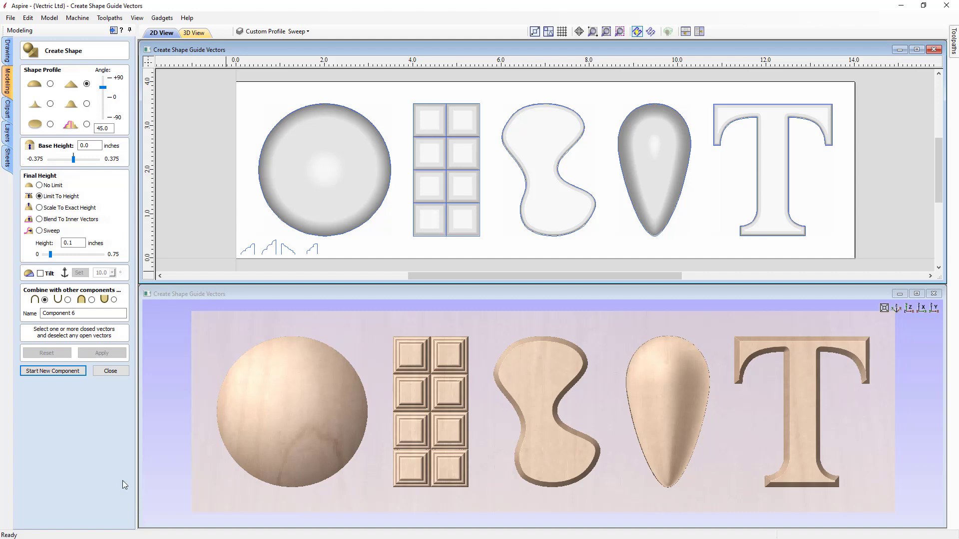
- Close the current job, open the existing Create Shape Guide Vectors file and display its 2D and 3D views one above the other
{"action": "left_click", "coordinate": [11, 18]}
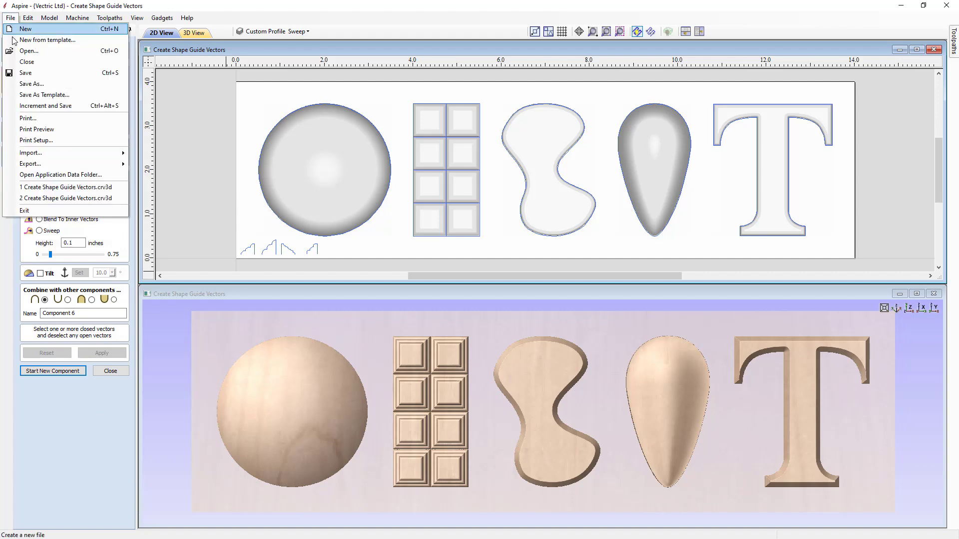
{"action": "left_click", "coordinate": [38, 65]}
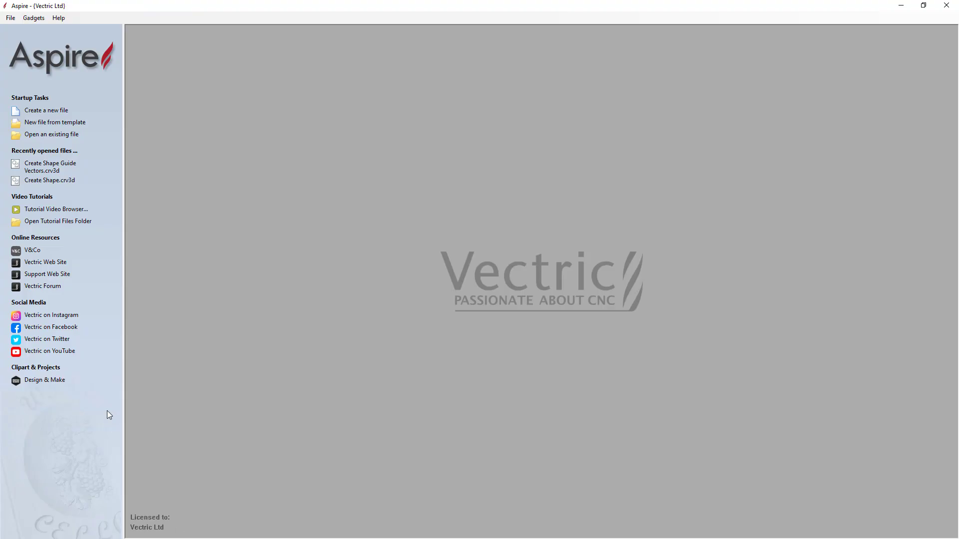
{"action": "left_click", "coordinate": [56, 134]}
{"action": "left_click", "coordinate": [462, 216]}
{"action": "left_click", "coordinate": [612, 367]}
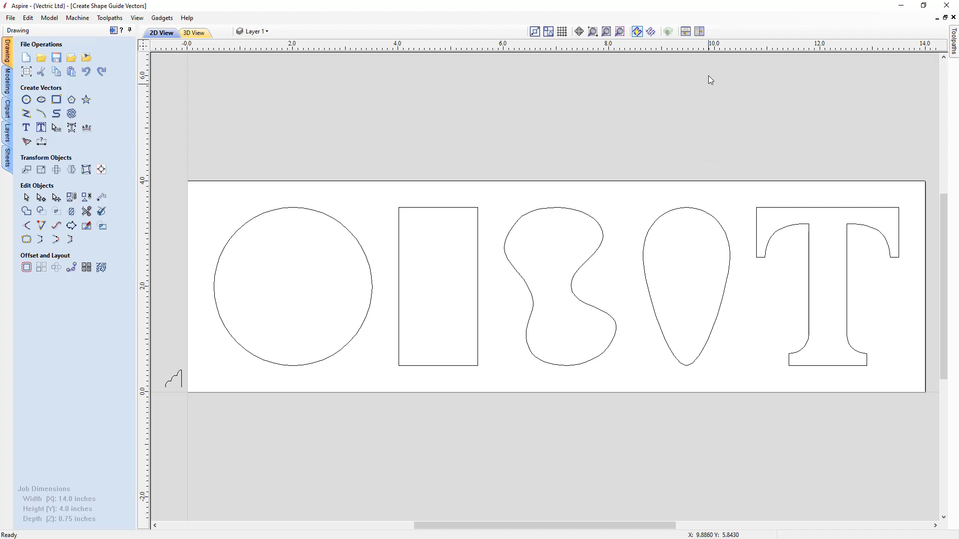
{"action": "left_click", "coordinate": [686, 32]}
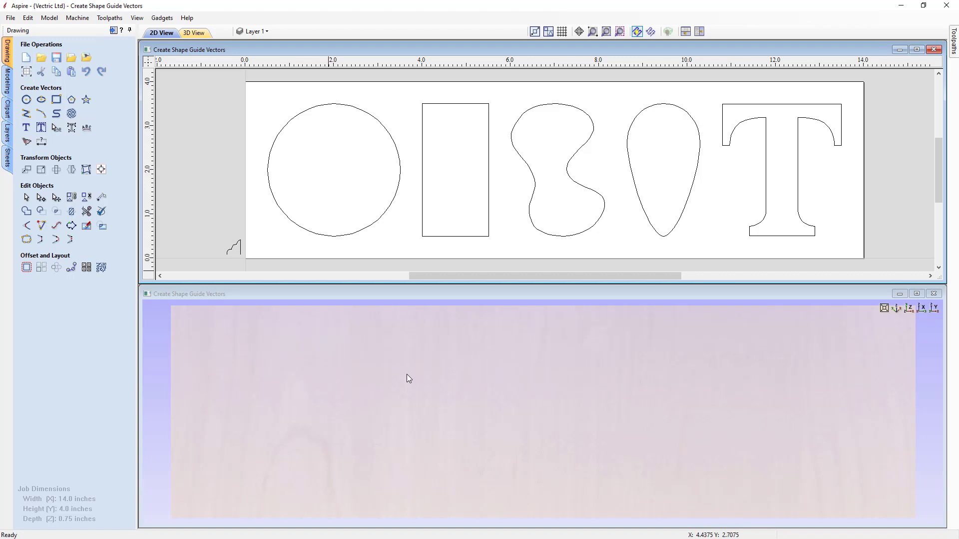
- Create a component named Dome from the circle vector using Create Shape with a curved 45° profile, zero base height and no height limit
{"action": "left_click", "coordinate": [8, 77]}
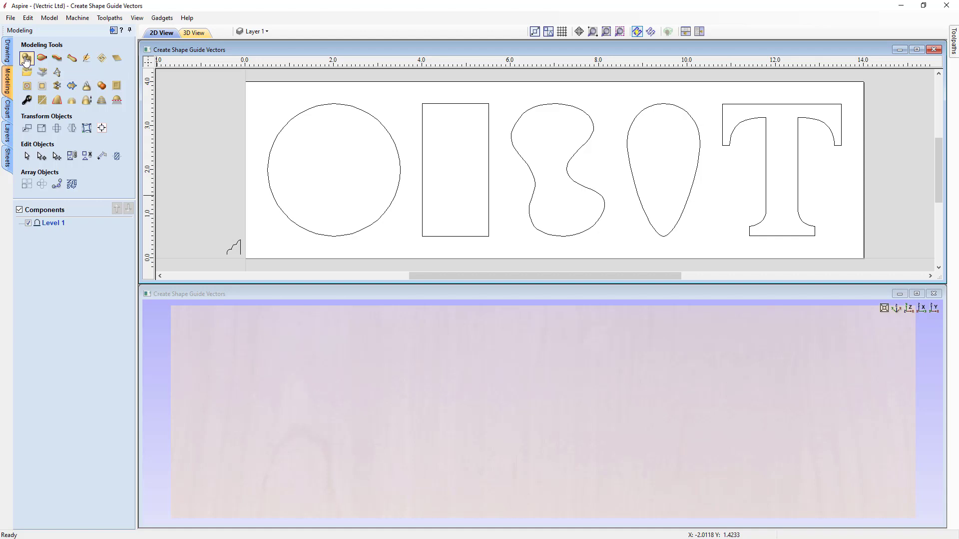
{"action": "left_click", "coordinate": [27, 59]}
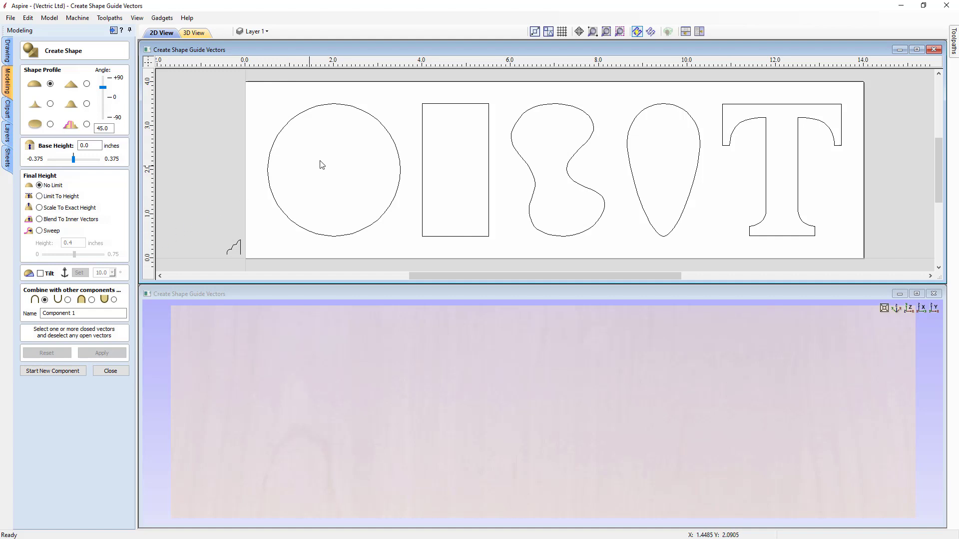
{"action": "left_click", "coordinate": [321, 109]}
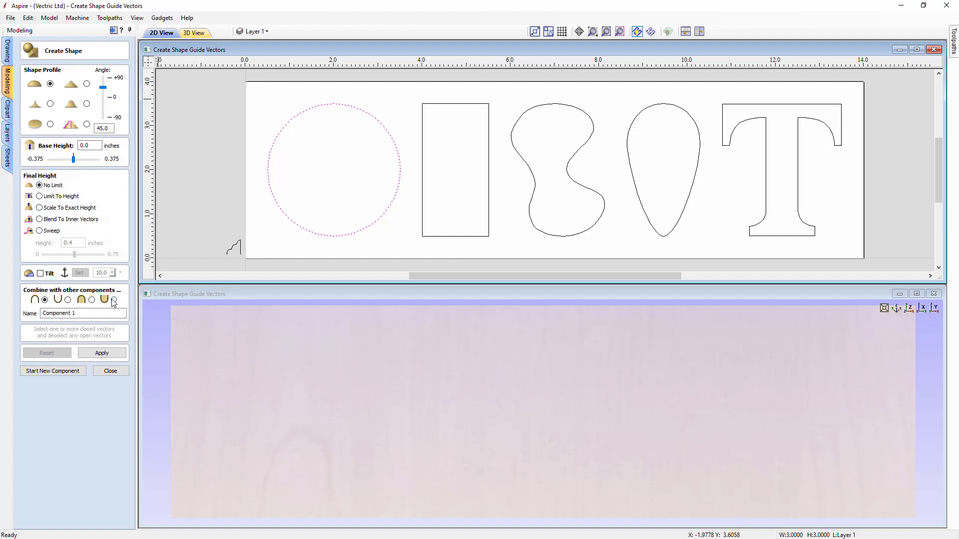
{"action": "left_click_drag", "start_coordinate": [81, 313], "coordinate": [49, 312]}
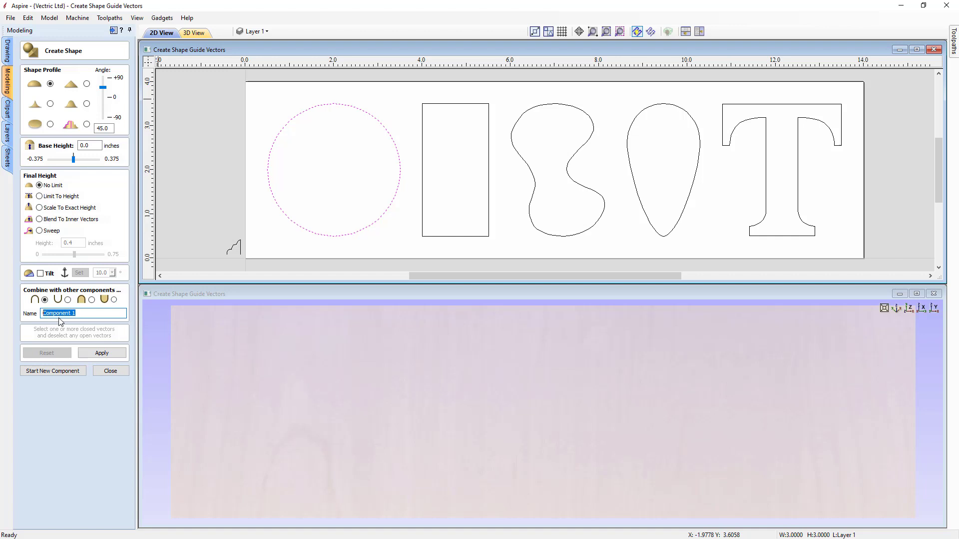
{"action": "type", "text": "Dome"}
{"action": "left_click", "coordinate": [102, 354]}
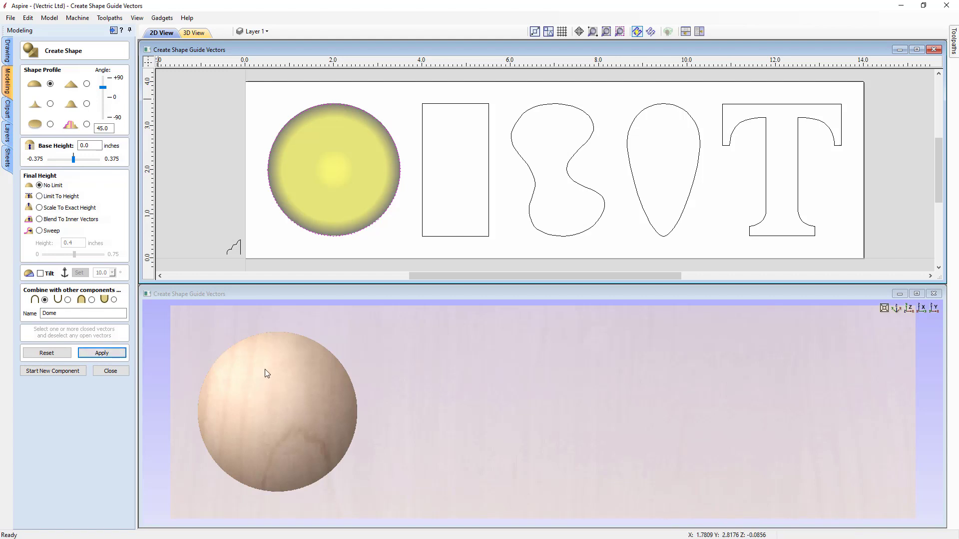
{"action": "left_click_drag", "start_coordinate": [391, 481], "coordinate": [386, 401]}
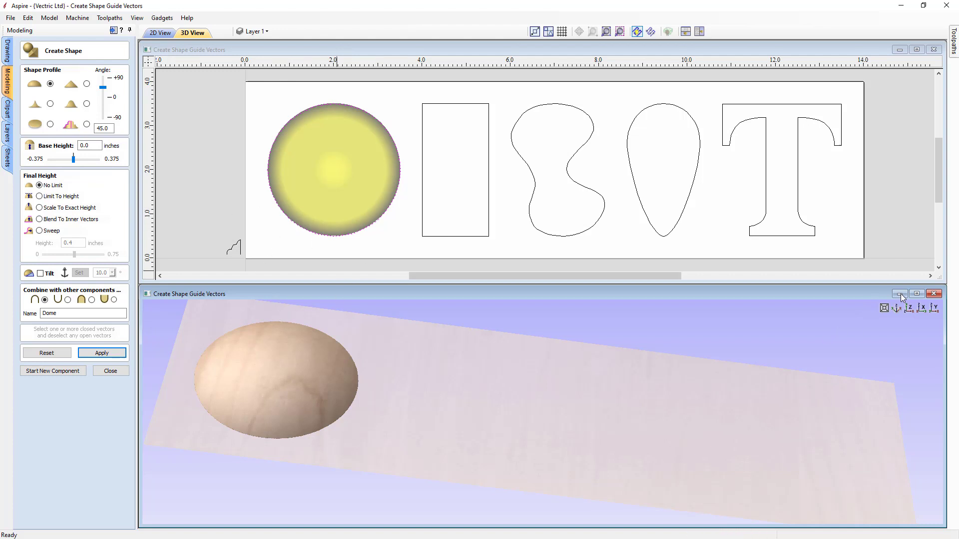
{"action": "left_click", "coordinate": [909, 307]}
{"action": "left_click", "coordinate": [100, 353]}
{"action": "left_click", "coordinate": [114, 370]}
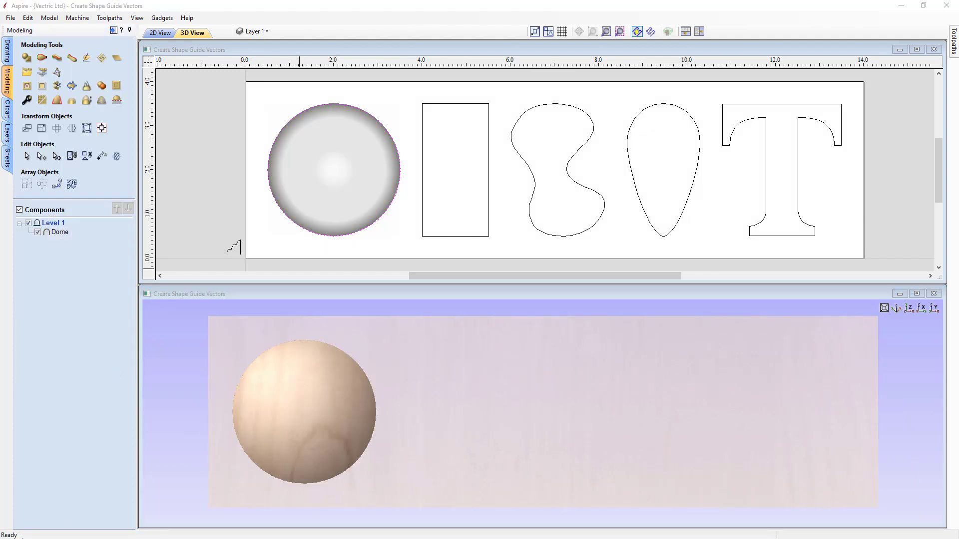
- Select the Dome component and move it sideways so that it partly overlaps the rectangle vector
{"action": "left_click", "coordinate": [57, 236]}
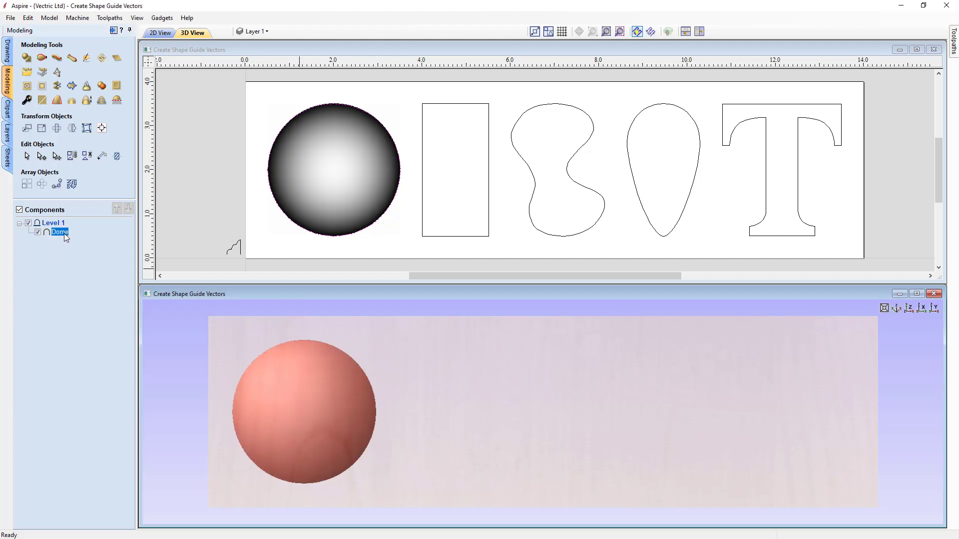
{"action": "mouse_move", "coordinate": [63, 233]}
{"action": "left_click_drag", "start_coordinate": [415, 449], "coordinate": [422, 347]}
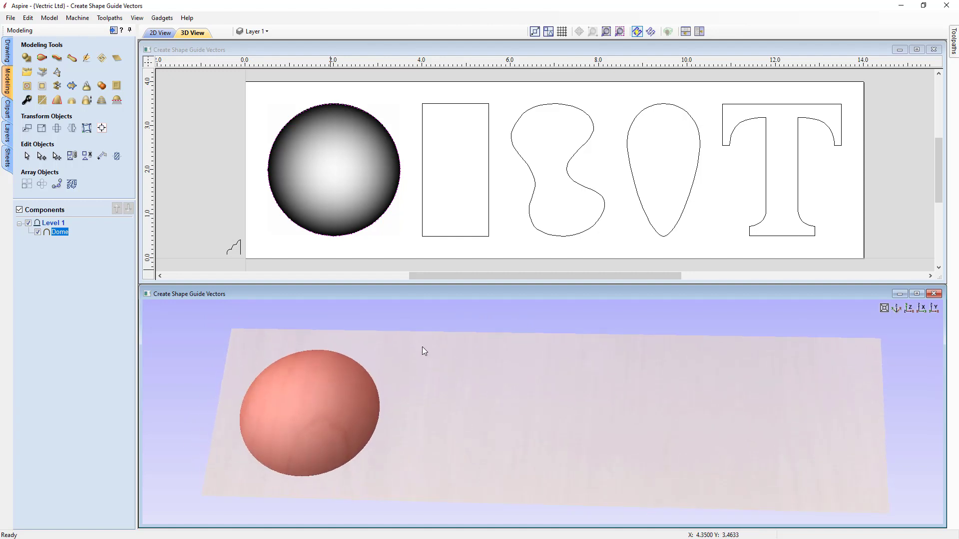
{"action": "left_click", "coordinate": [394, 253]}
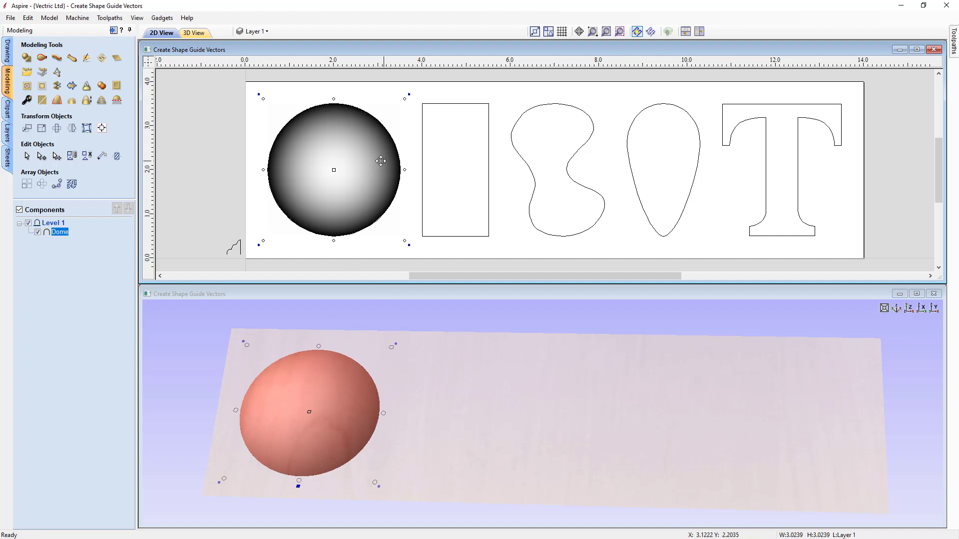
{"action": "left_click_drag", "start_coordinate": [391, 164], "coordinate": [453, 172]}
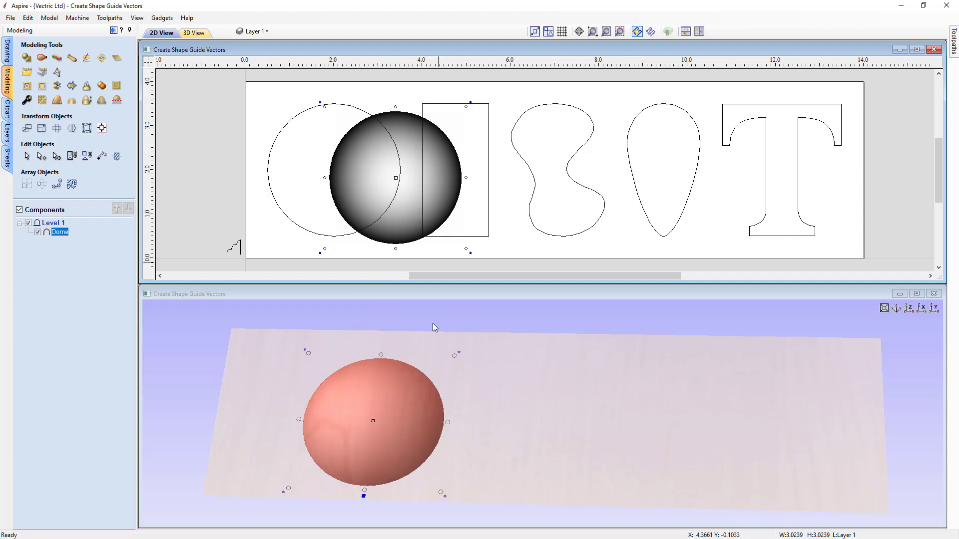
- Scale the Dome component down to about 1.79 inches across and rotate it counterclockwise about its centre
{"action": "left_click_drag", "start_coordinate": [455, 354], "coordinate": [391, 402]}
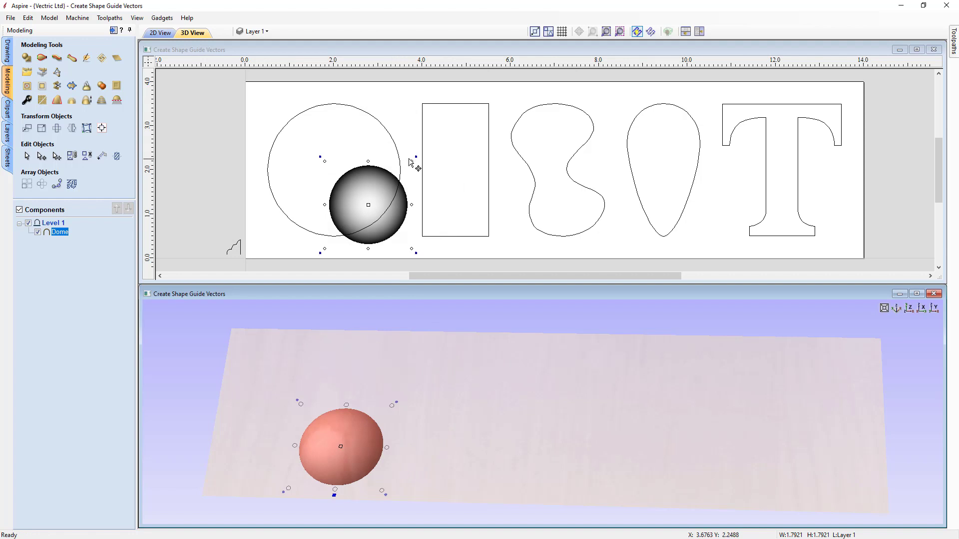
{"action": "left_click_drag", "start_coordinate": [374, 178], "coordinate": [376, 231]}
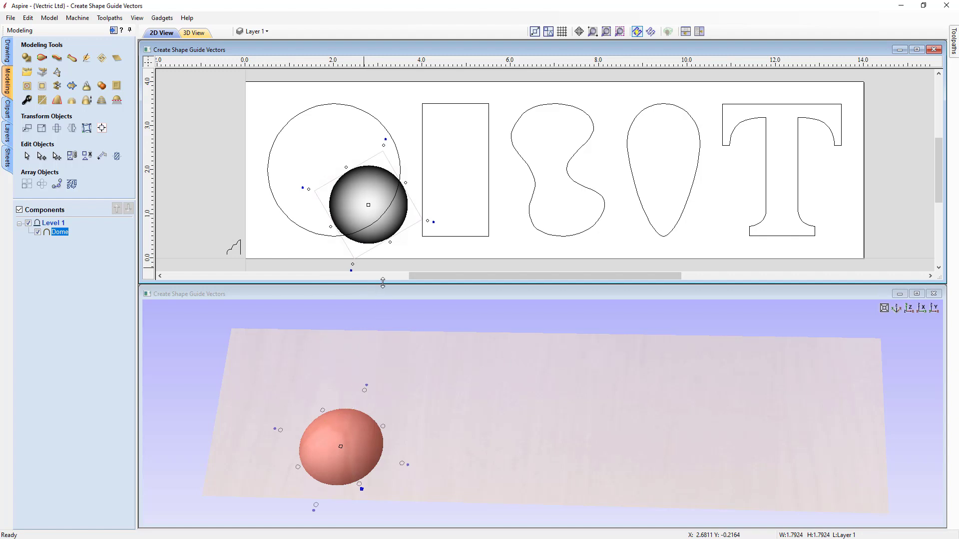
{"action": "right_click", "coordinate": [359, 193]}
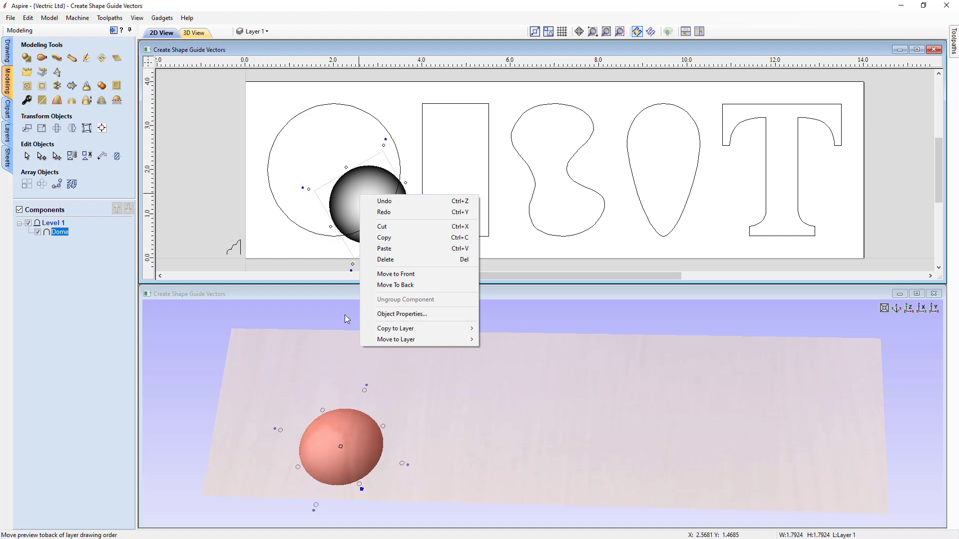
{"action": "right_click", "coordinate": [340, 432]}
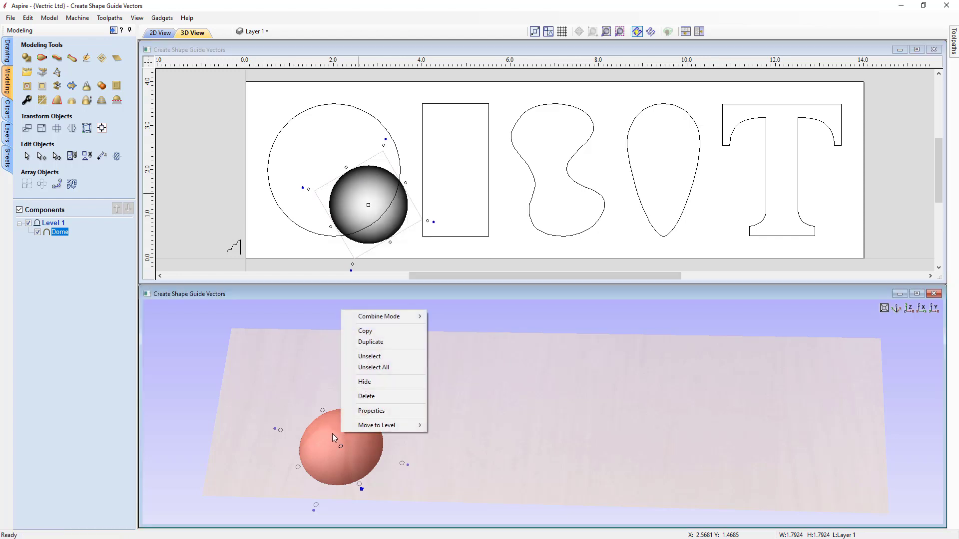
{"action": "right_click", "coordinate": [60, 233]}
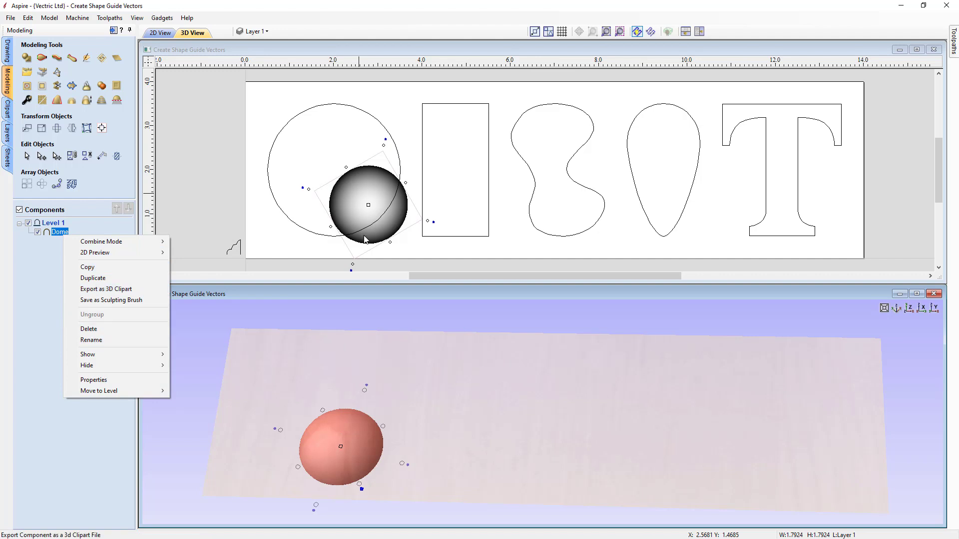
- Delete the Dome component from the model
{"action": "left_click", "coordinate": [358, 195]}
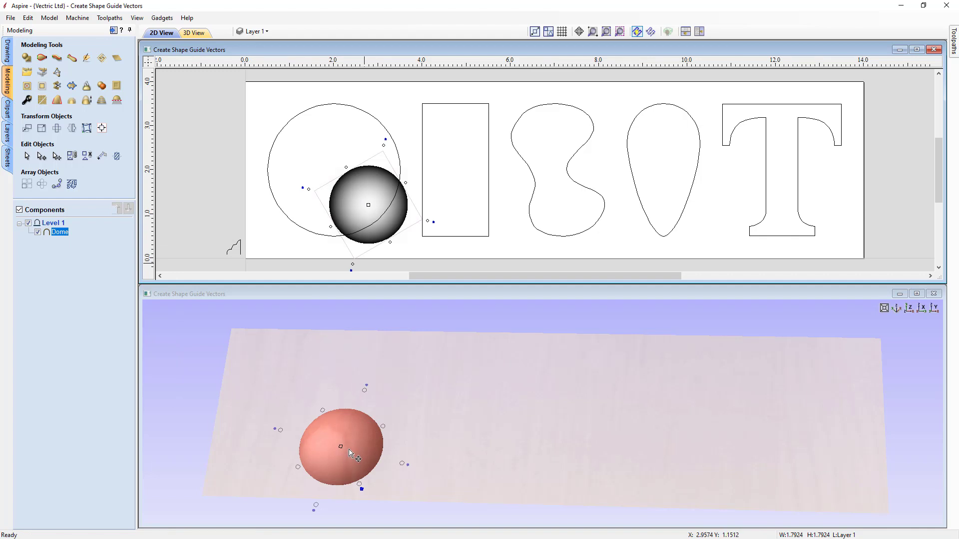
{"action": "key", "text": "Delete"}
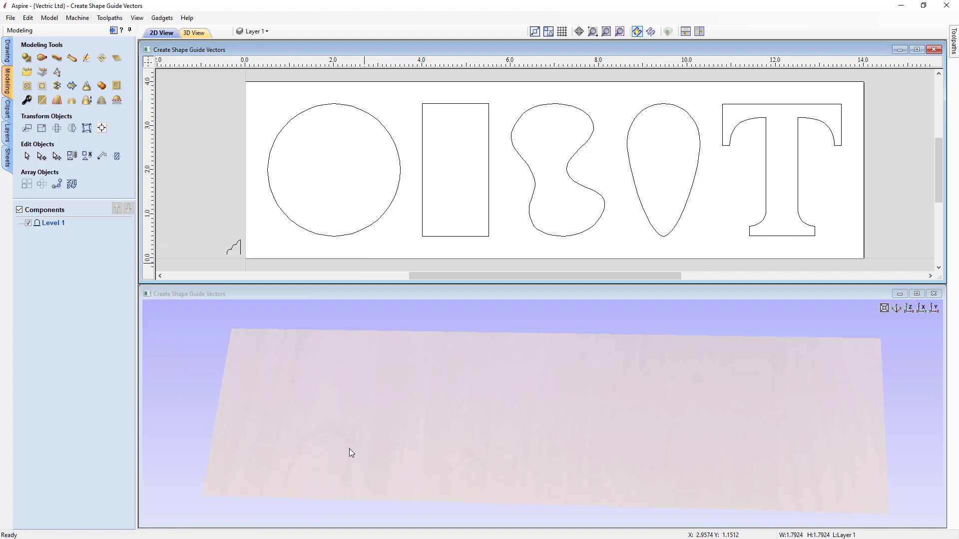
{"action": "left_click", "coordinate": [909, 308]}
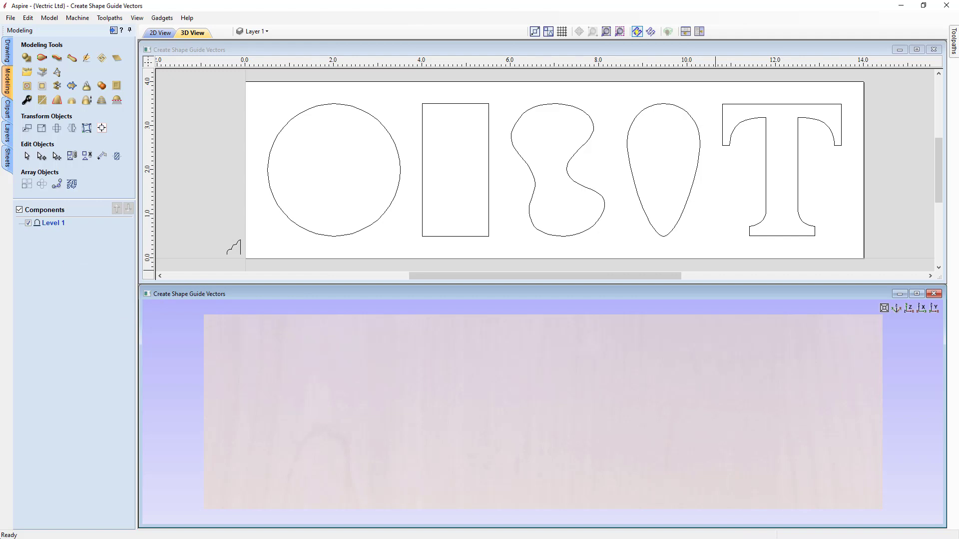
- Create a curved 45° shape from the circle vector with zero base height and no height limit
{"action": "left_click", "coordinate": [27, 57]}
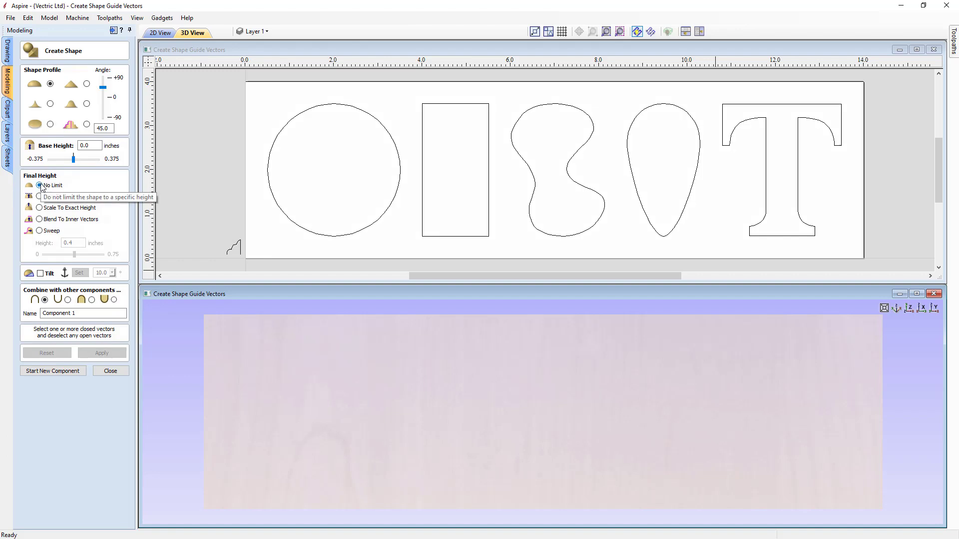
{"action": "left_click", "coordinate": [298, 116]}
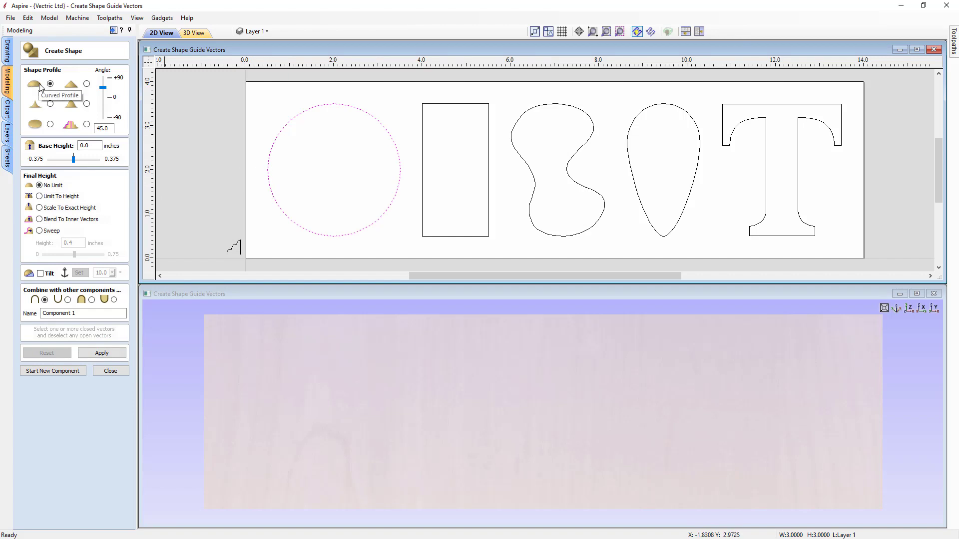
{"action": "left_click", "coordinate": [106, 355]}
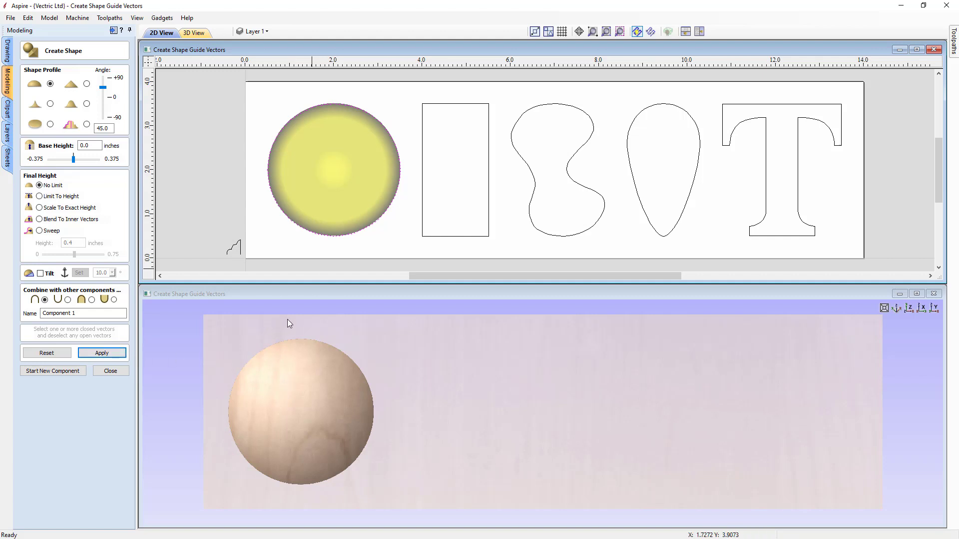
- Start a new component and build it from the rectangle vector with a straight-sided angular profile at 45° and no height limit
{"action": "left_click", "coordinate": [51, 371]}
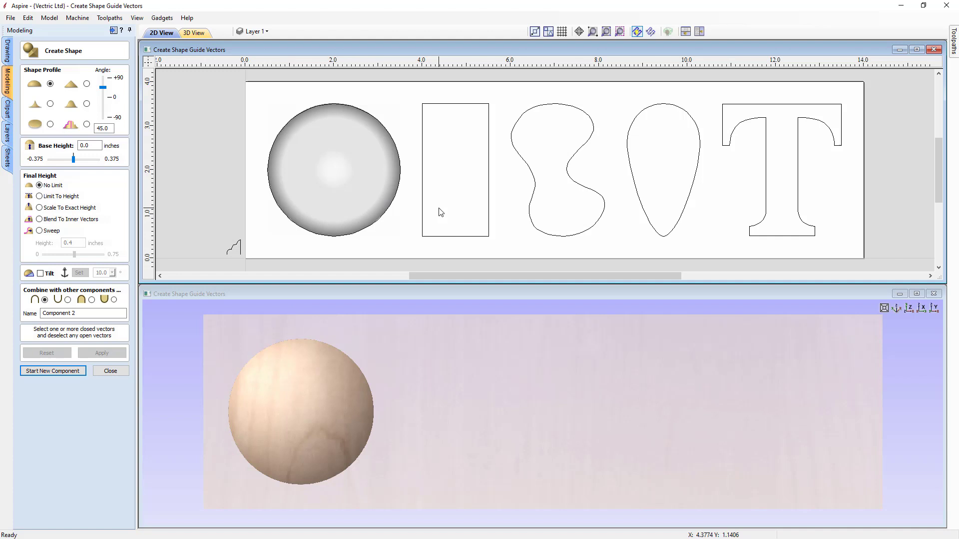
{"action": "left_click", "coordinate": [422, 167]}
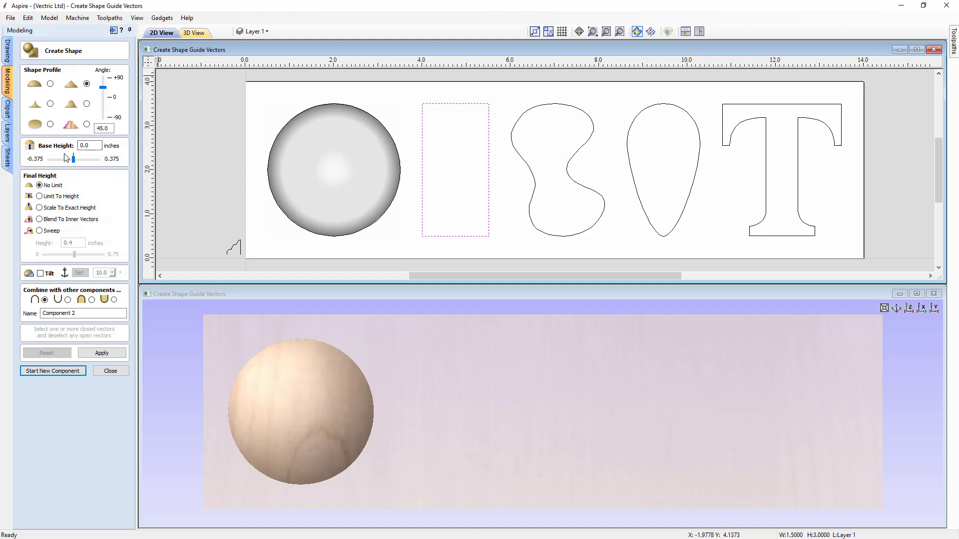
{"action": "left_click", "coordinate": [102, 354]}
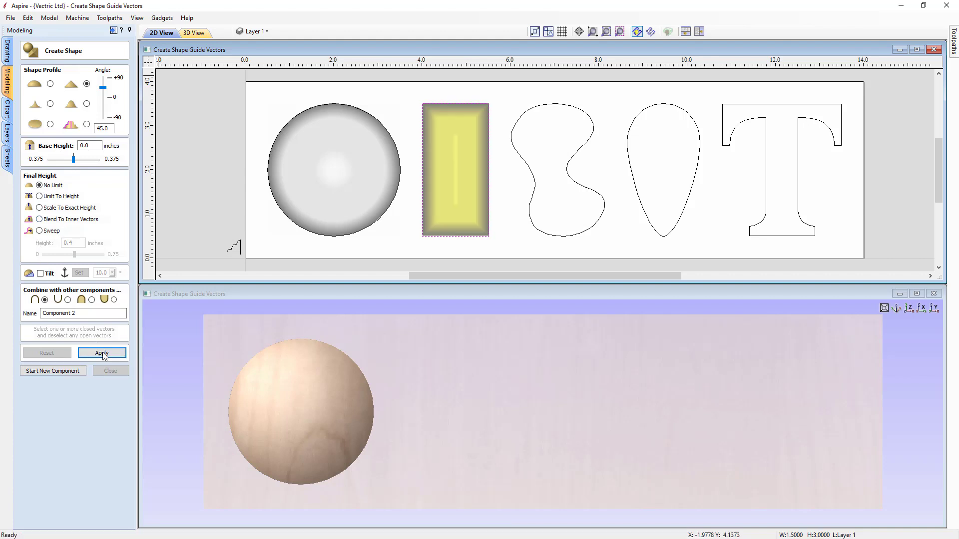
{"action": "left_click_drag", "start_coordinate": [529, 448], "coordinate": [499, 431]}
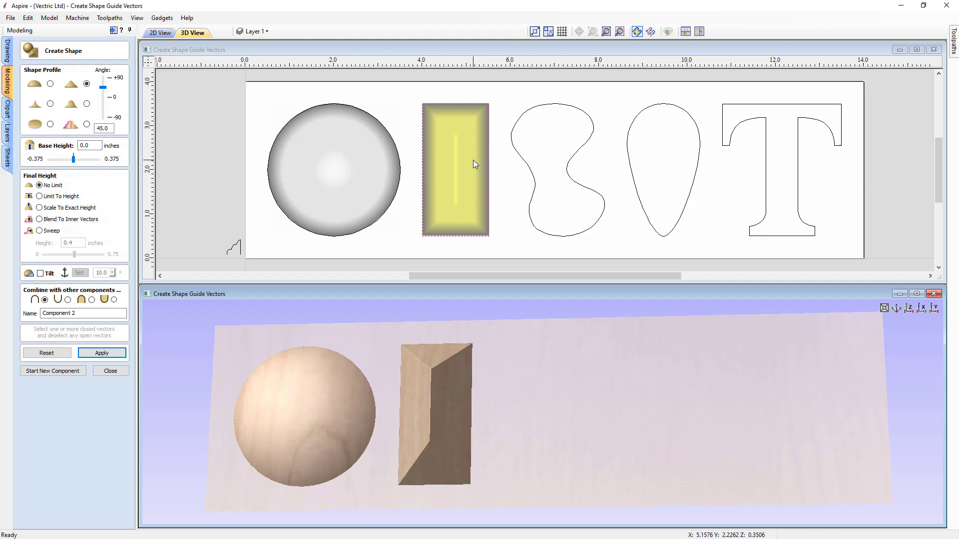
- Start another component and build it from the wavy freeform vector with the concave profile and no height limit
{"action": "left_click", "coordinate": [60, 371]}
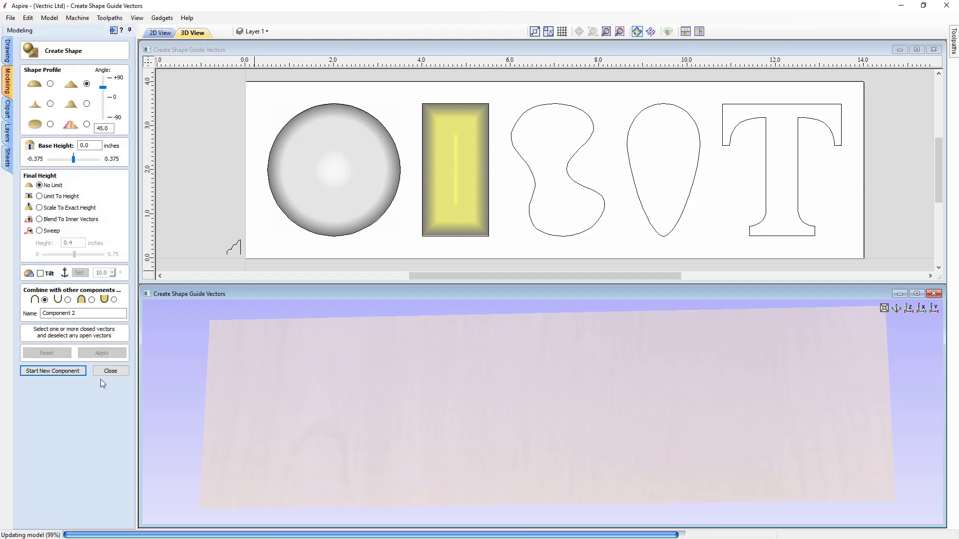
{"action": "left_click", "coordinate": [520, 120]}
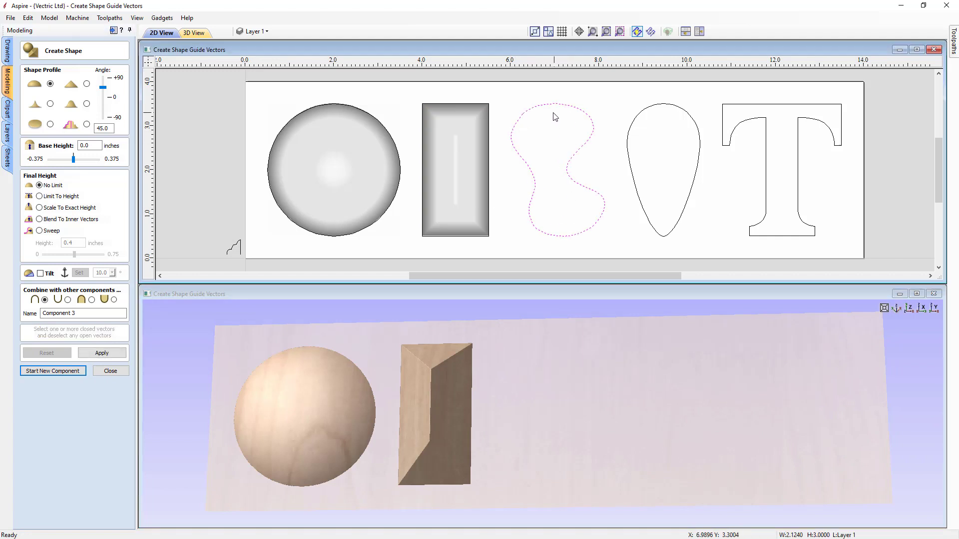
{"action": "left_click", "coordinate": [51, 103]}
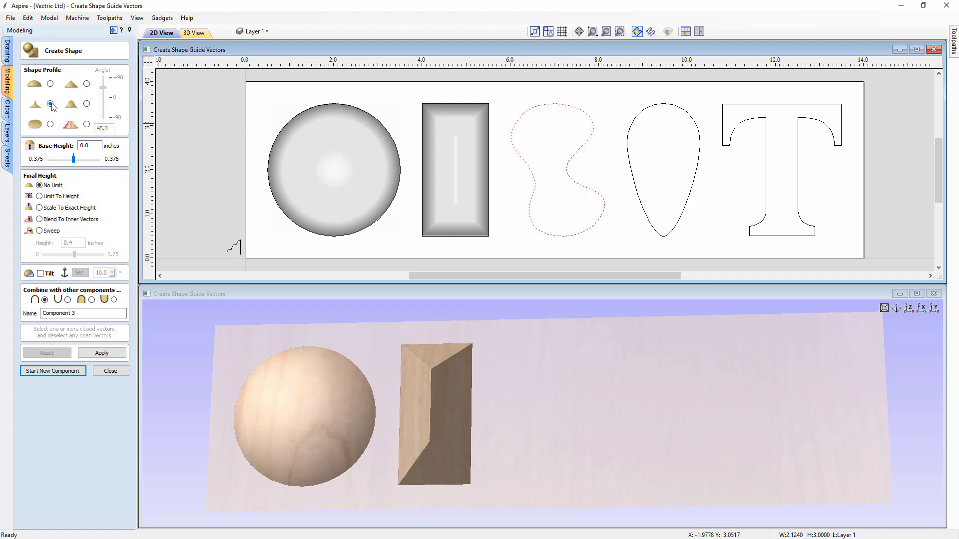
{"action": "left_click", "coordinate": [106, 353]}
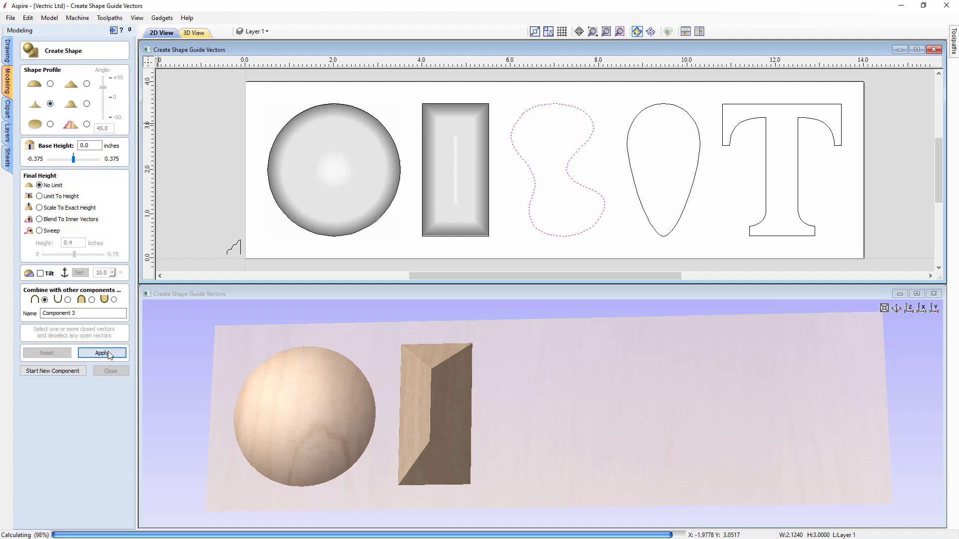
{"action": "left_click_drag", "start_coordinate": [517, 423], "coordinate": [505, 391]}
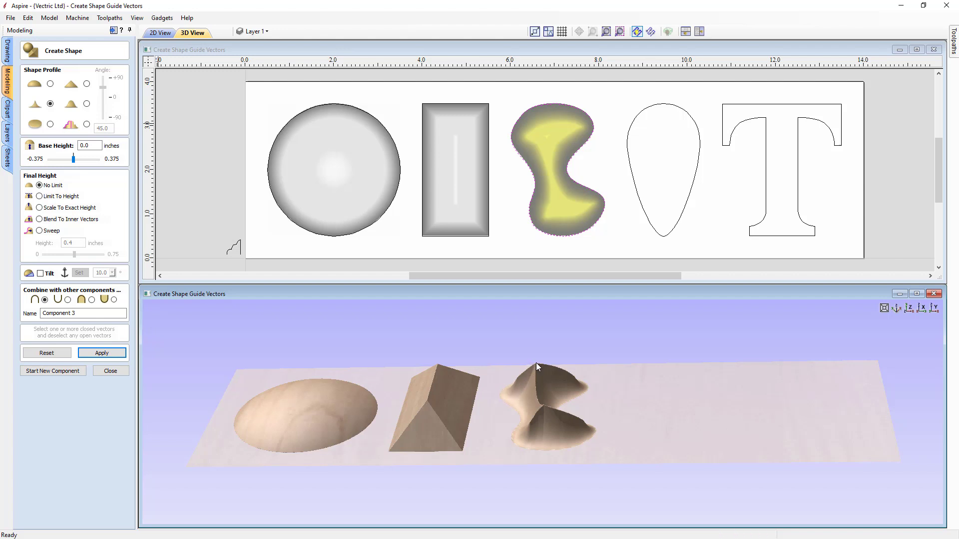
- Start a new component and build it from the teardrop vector with the smooth bell-shaped profile, zero base height and no height limit
{"action": "left_click", "coordinate": [909, 308]}
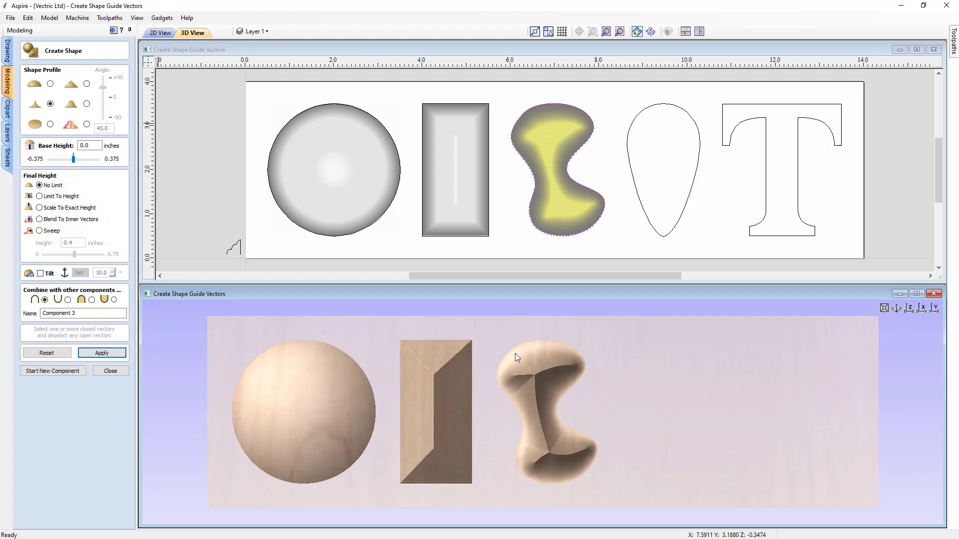
{"action": "left_click", "coordinate": [78, 372]}
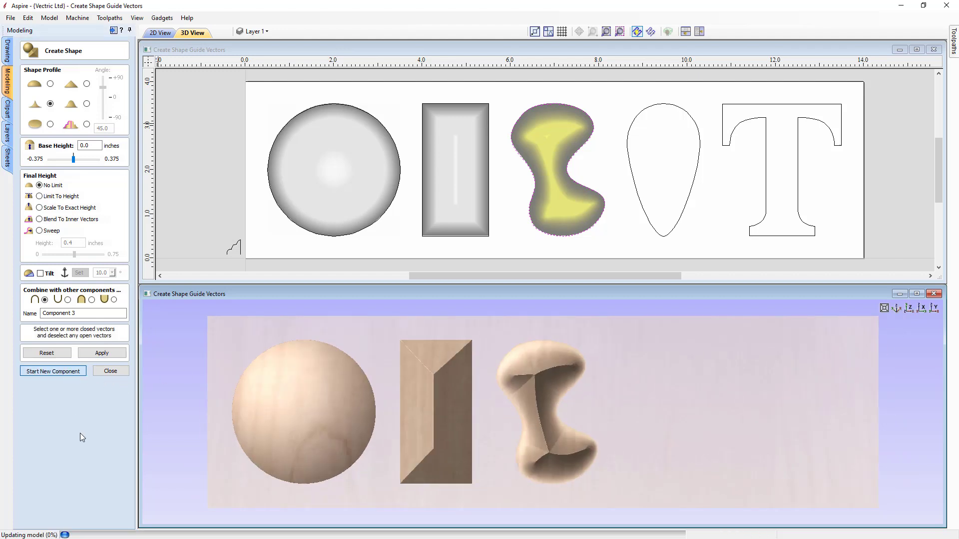
{"action": "left_click", "coordinate": [629, 123]}
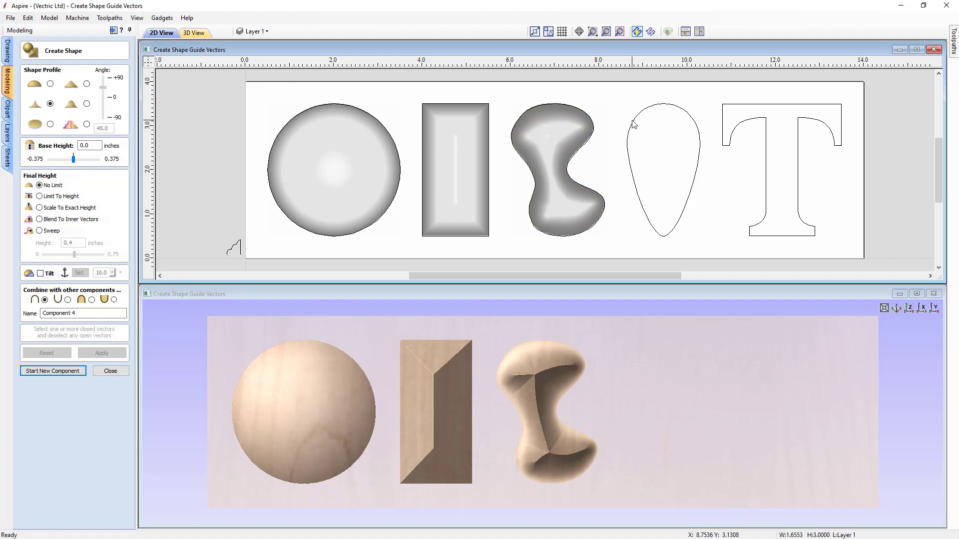
{"action": "left_click", "coordinate": [87, 105]}
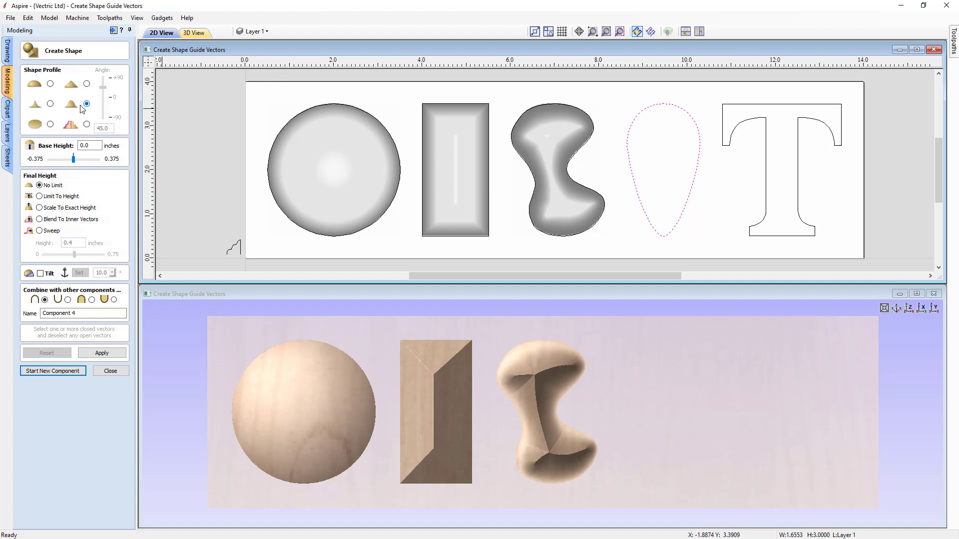
{"action": "left_click", "coordinate": [101, 353]}
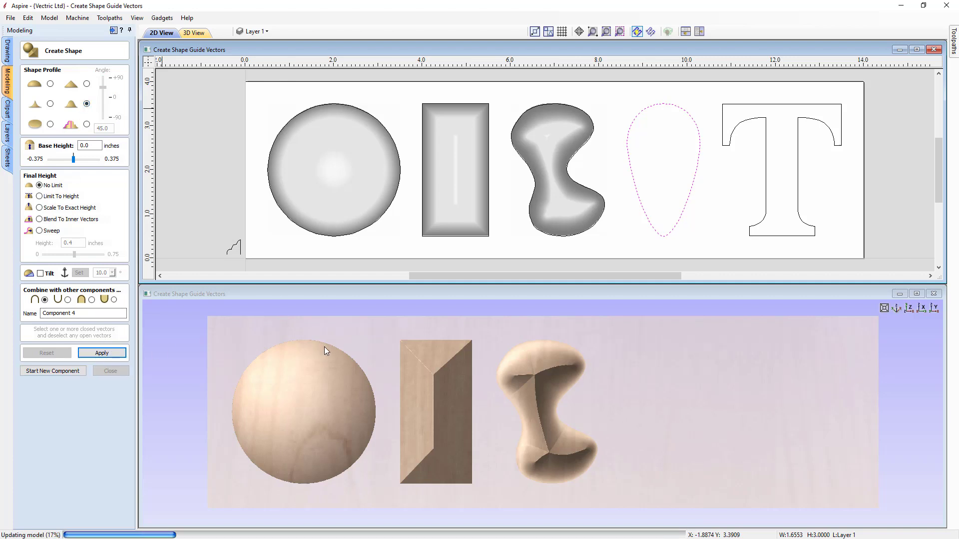
{"action": "left_click_drag", "start_coordinate": [600, 388], "coordinate": [660, 370]}
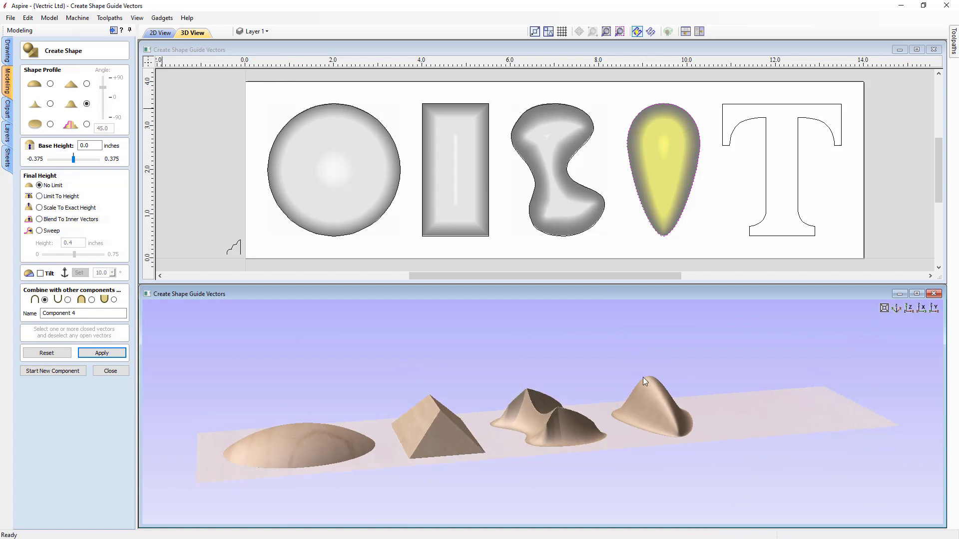
{"action": "left_click_drag", "start_coordinate": [620, 430], "coordinate": [580, 418]}
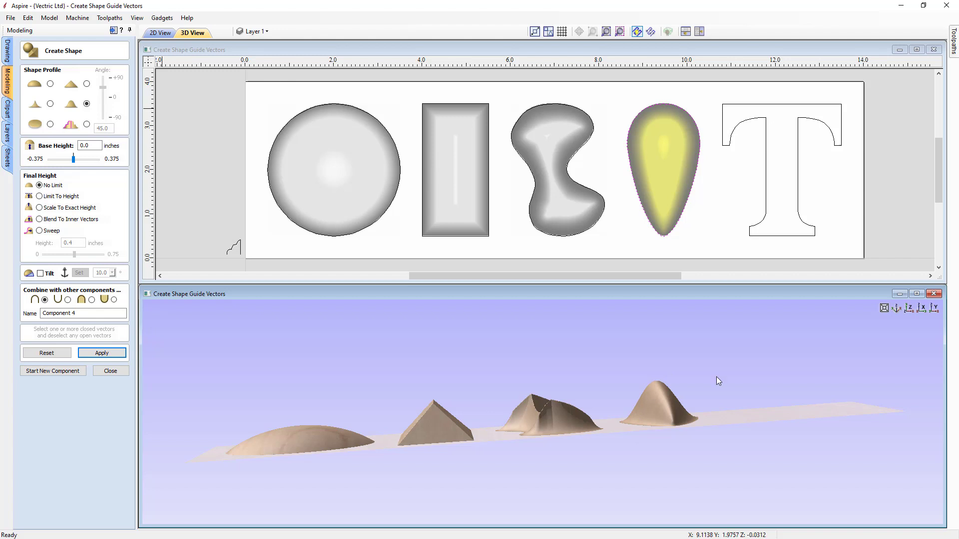
- Start another component and build it from the letter T vector, using the small open stepped vector as a custom profile with no height limit
{"action": "left_click", "coordinate": [910, 307]}
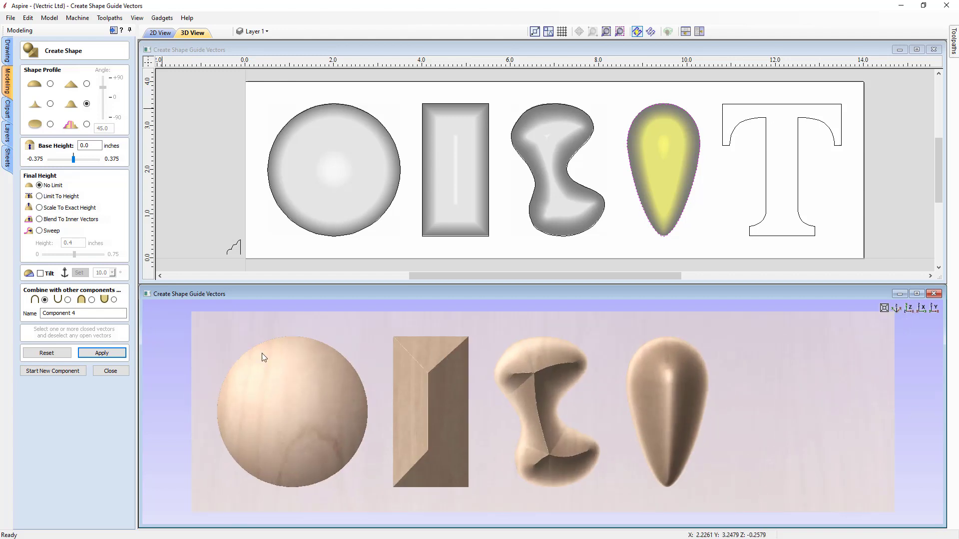
{"action": "left_click", "coordinate": [57, 371]}
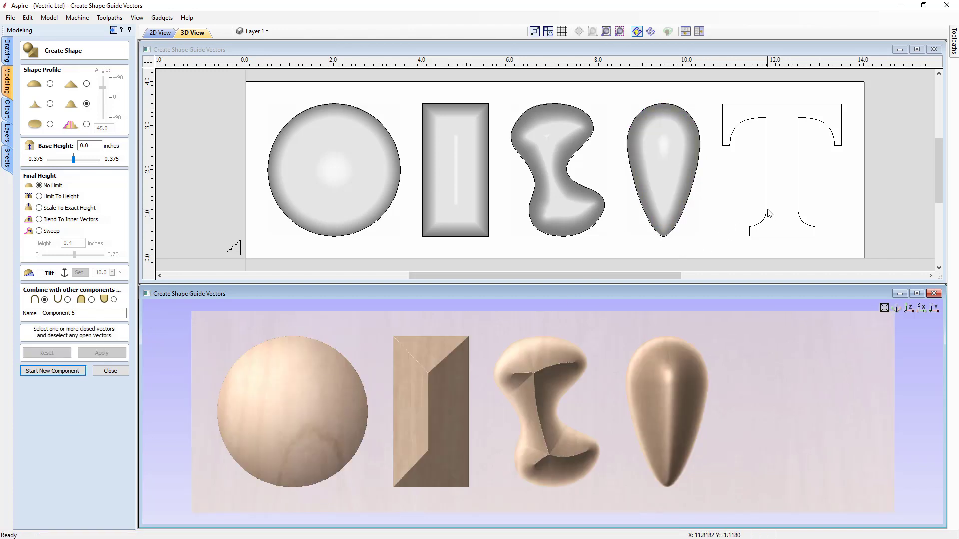
{"action": "left_click", "coordinate": [757, 221]}
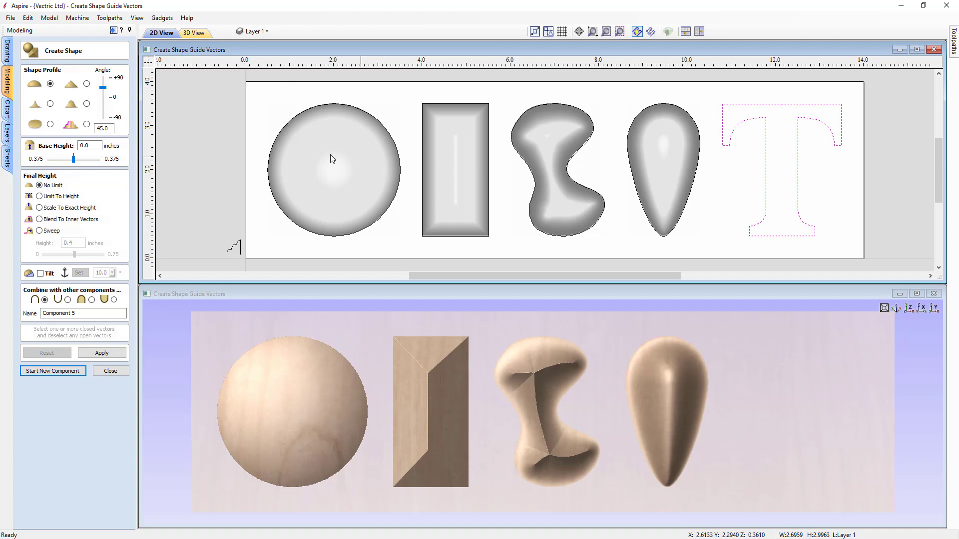
{"action": "left_click", "coordinate": [87, 125]}
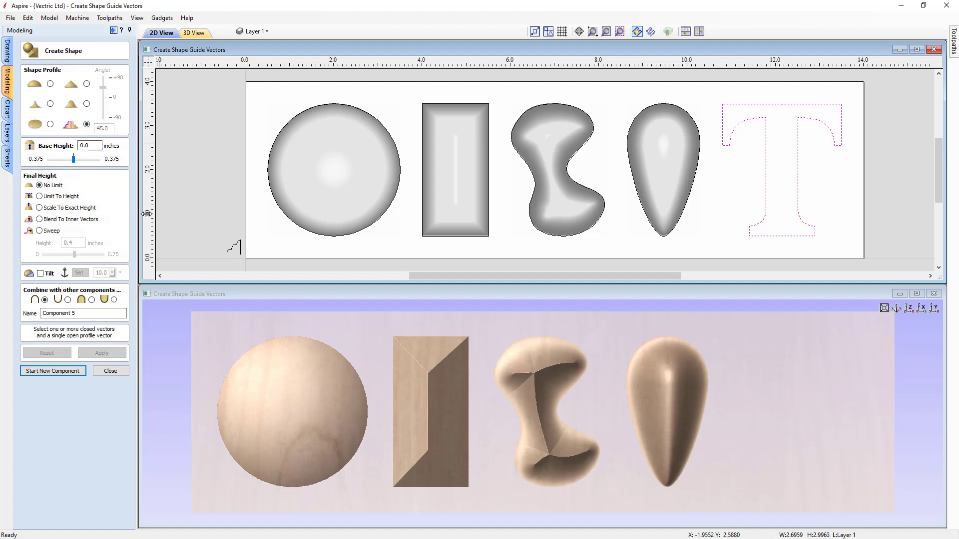
{"action": "left_click", "coordinate": [233, 249], "text": "shift"}
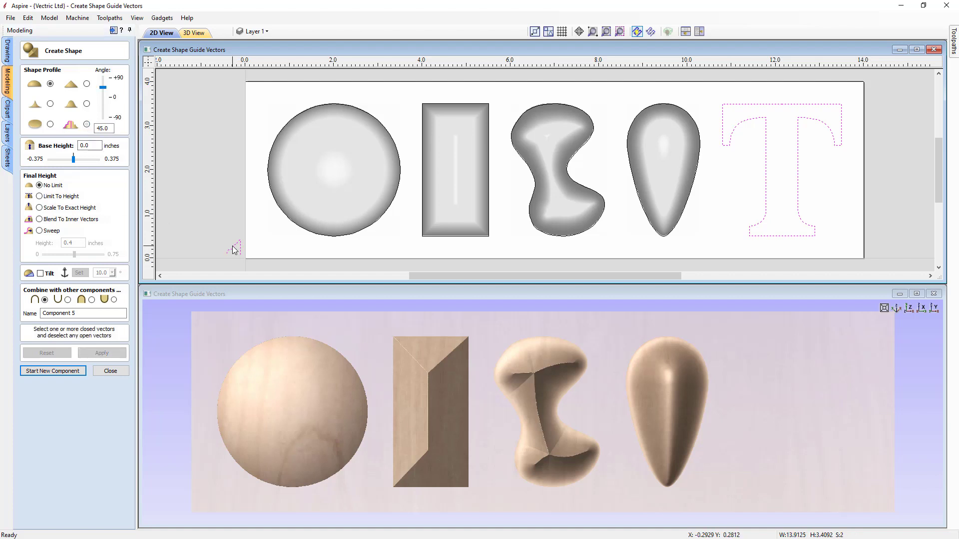
{"action": "left_click", "coordinate": [88, 125]}
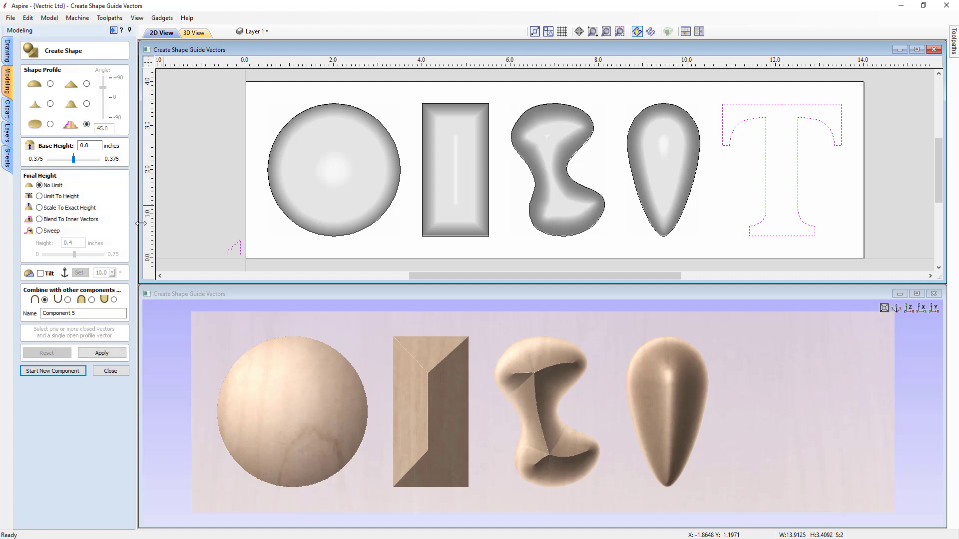
{"action": "left_click", "coordinate": [103, 354]}
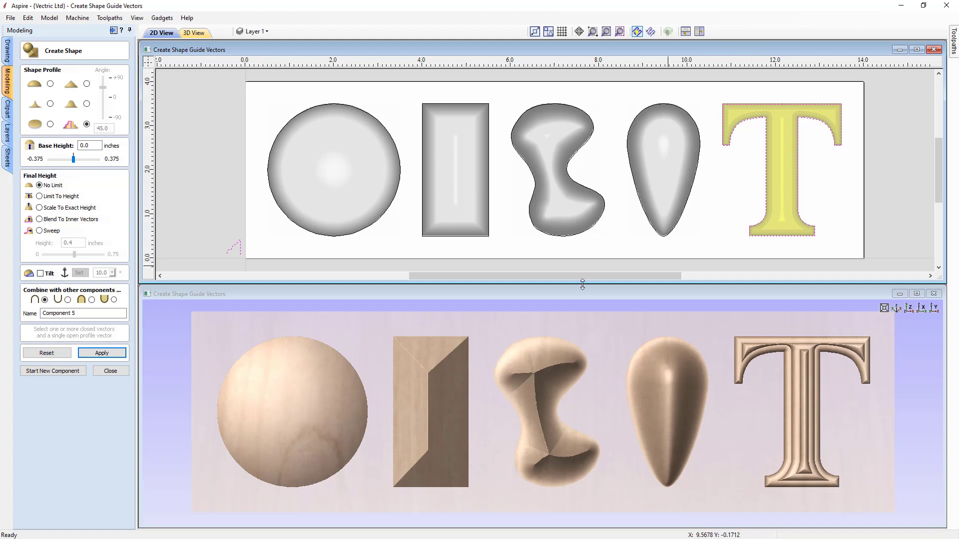
{"action": "left_click", "coordinate": [102, 353]}
{"action": "left_click", "coordinate": [111, 372]}
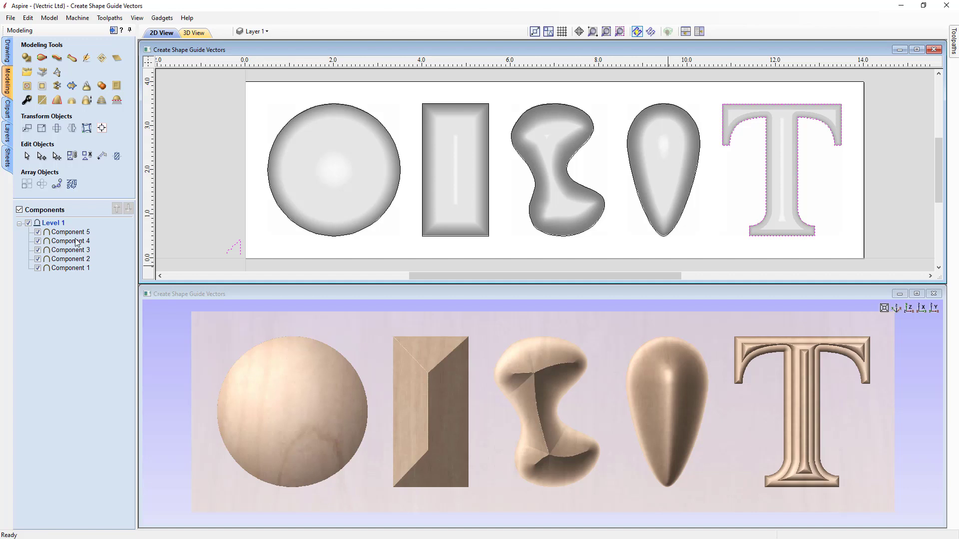
- Check which shapes Component 2, Component 4 and Component 5 correspond to by selecting each of them
{"action": "left_click", "coordinate": [77, 263]}
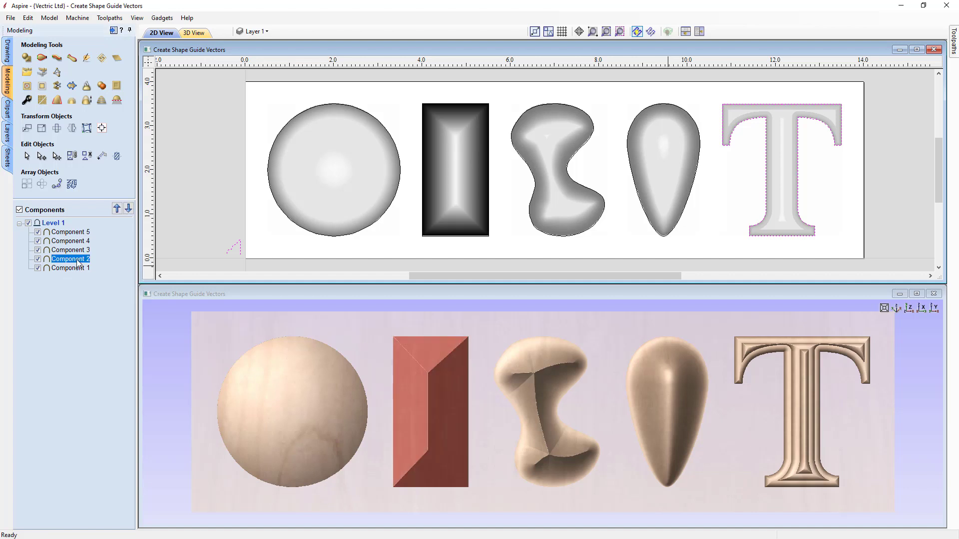
{"action": "left_click", "coordinate": [82, 243]}
{"action": "left_click", "coordinate": [84, 233]}
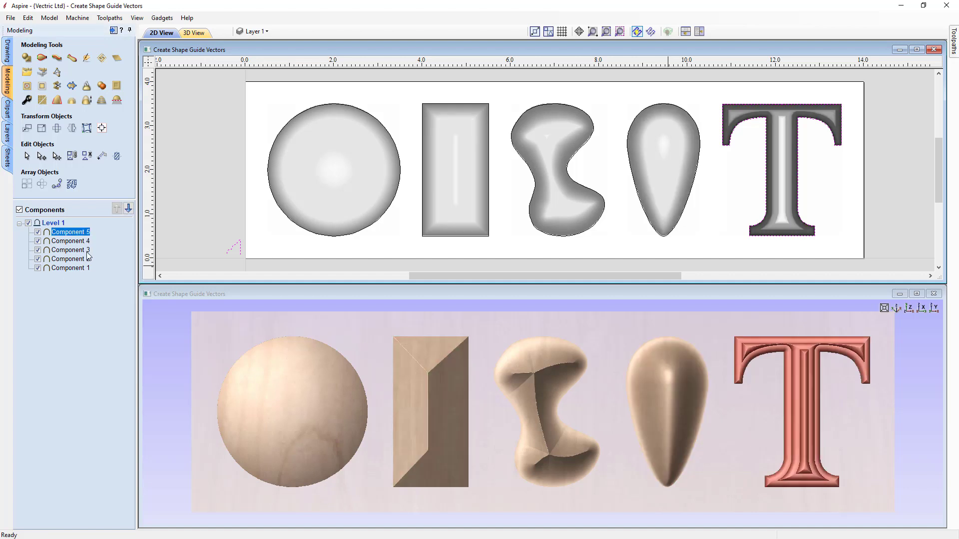
- Rotate the teardrop component counterclockwise and move it so that it overlaps the letter T
{"action": "left_click", "coordinate": [682, 378]}
{"action": "left_click", "coordinate": [681, 377]}
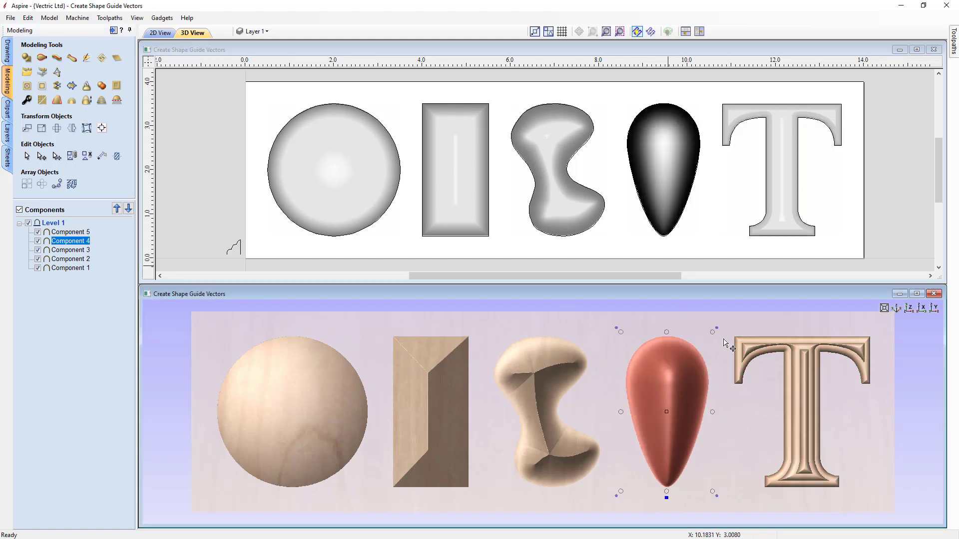
{"action": "left_click_drag", "start_coordinate": [719, 331], "coordinate": [633, 400]}
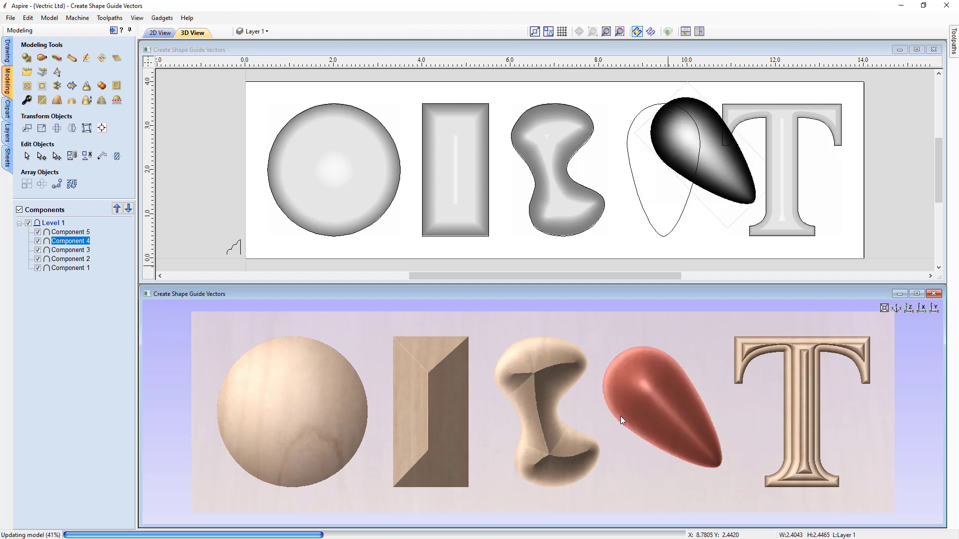
- Resize the rectangle component to about 6.24 inches wide and 1.28 inches high
{"action": "left_click", "coordinate": [456, 181]}
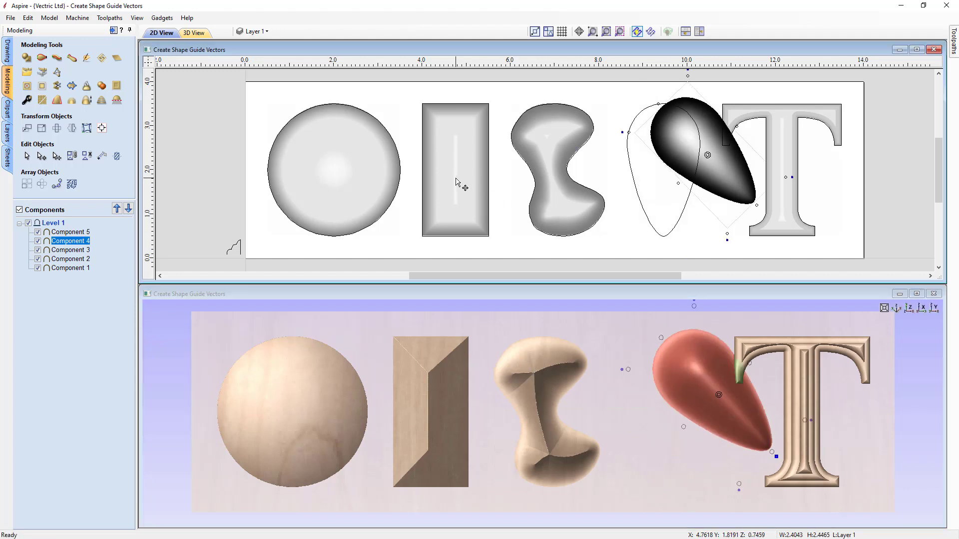
{"action": "left_click", "coordinate": [461, 131]}
{"action": "left_click_drag", "start_coordinate": [494, 100], "coordinate": [592, 173]}
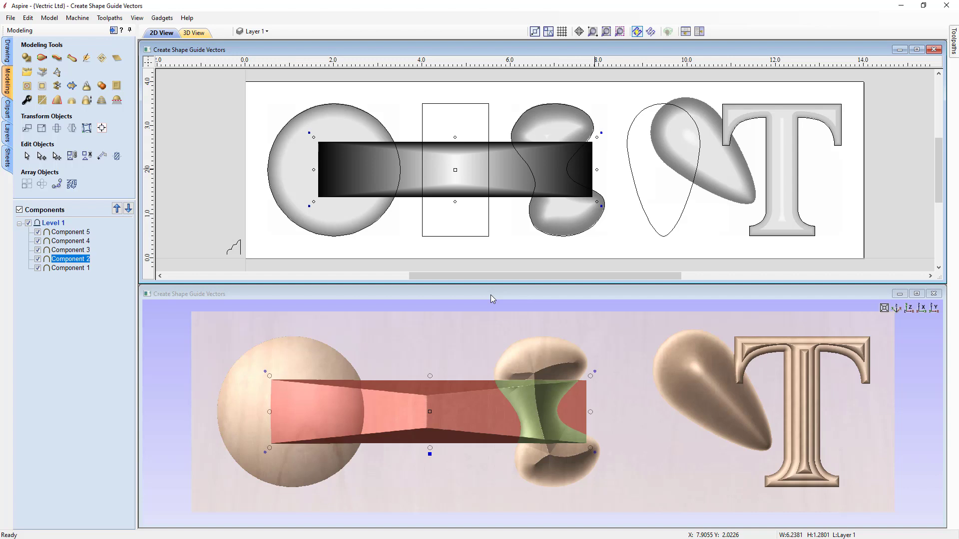
- Delete all five components, Component 1 to Component 5, from Level 1
{"action": "left_click", "coordinate": [75, 233]}
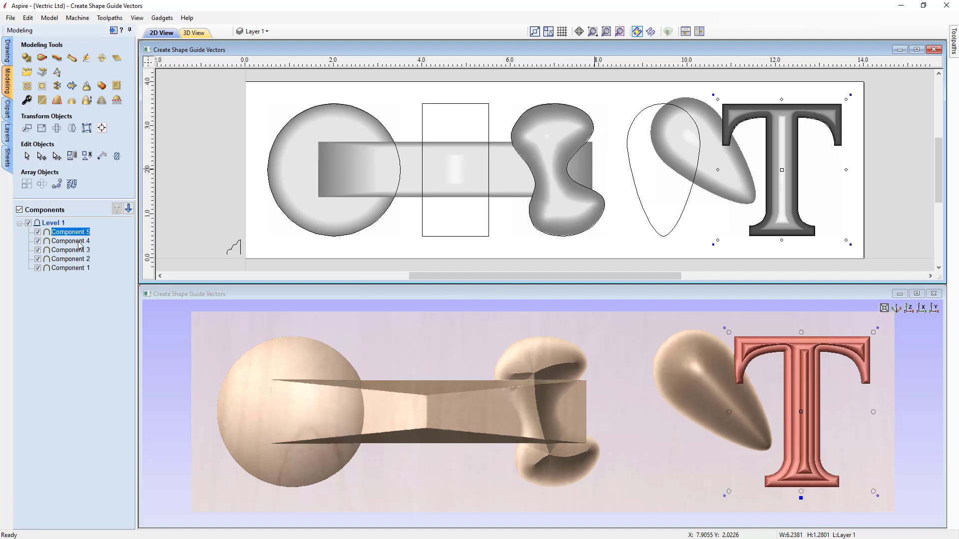
{"action": "left_click", "coordinate": [74, 269], "text": "shift"}
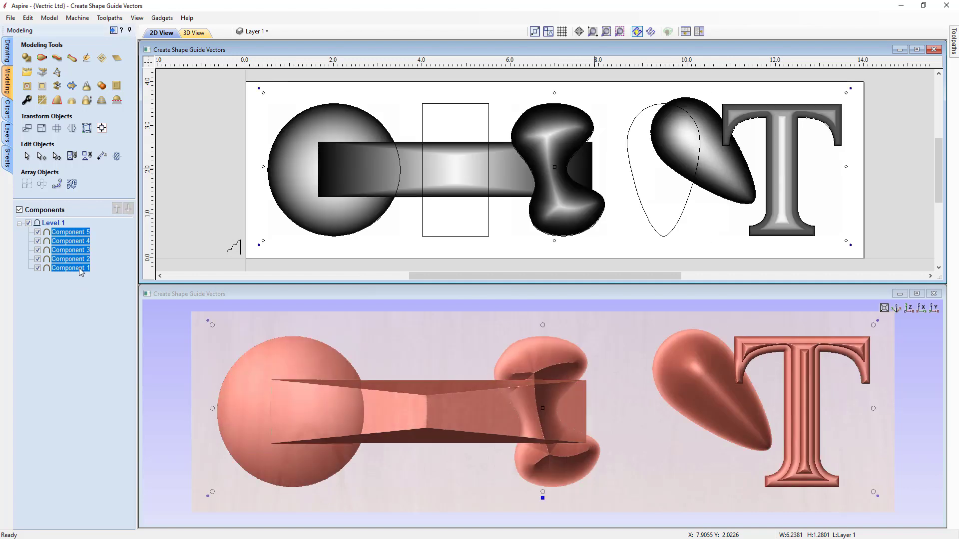
{"action": "key", "text": "Delete"}
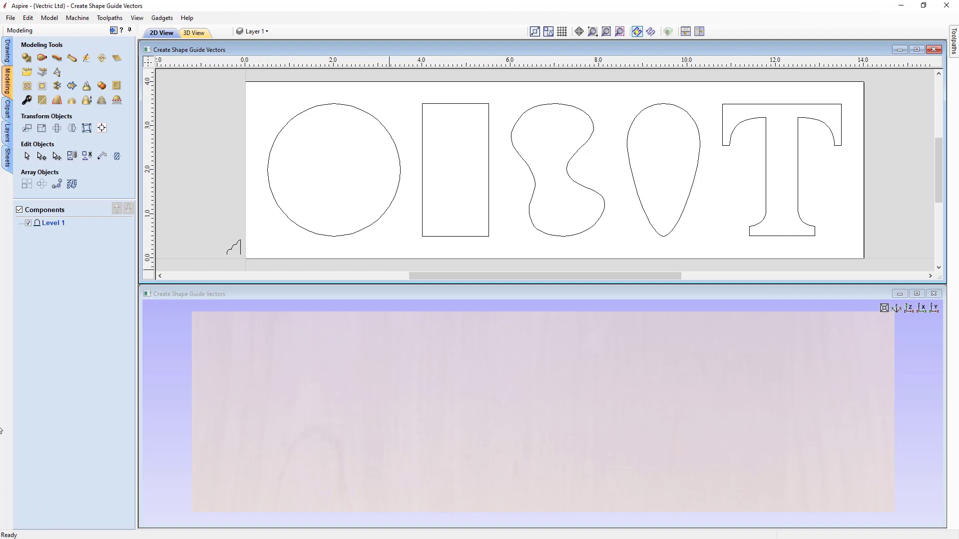
- Create one component from all five closed guide vectors with the curved profile at 45°, zero base height and no height limit
{"action": "left_click", "coordinate": [27, 57]}
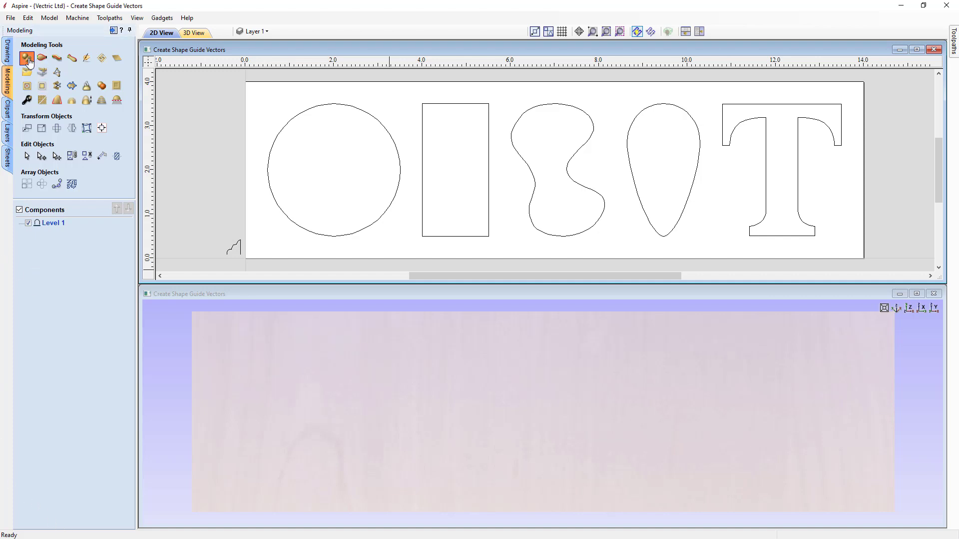
{"action": "left_click_drag", "start_coordinate": [265, 88], "coordinate": [846, 251]}
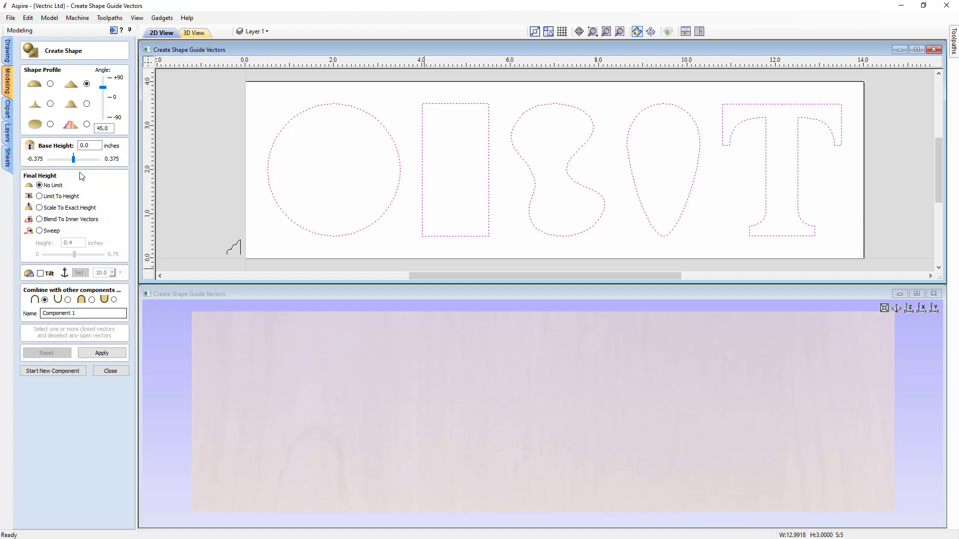
{"action": "left_click", "coordinate": [50, 84]}
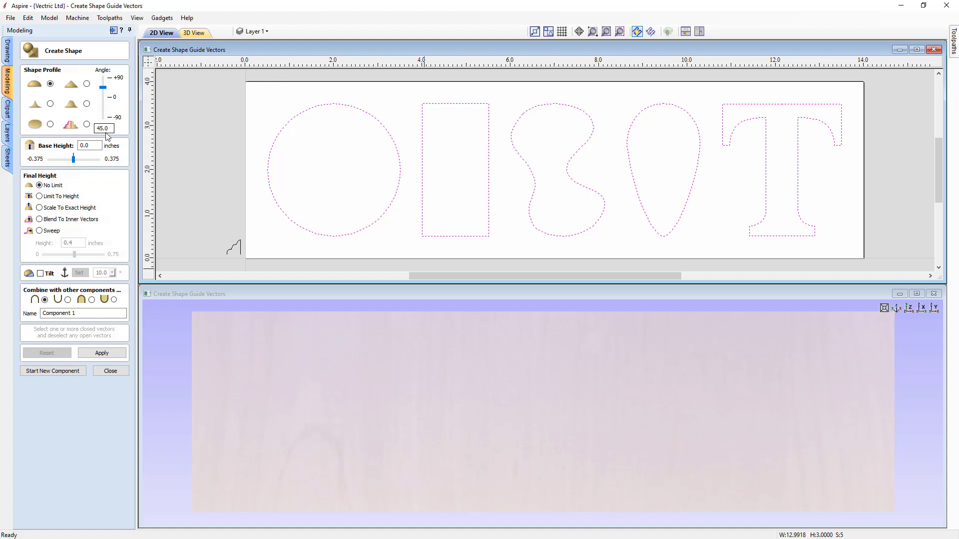
{"action": "left_click", "coordinate": [105, 354]}
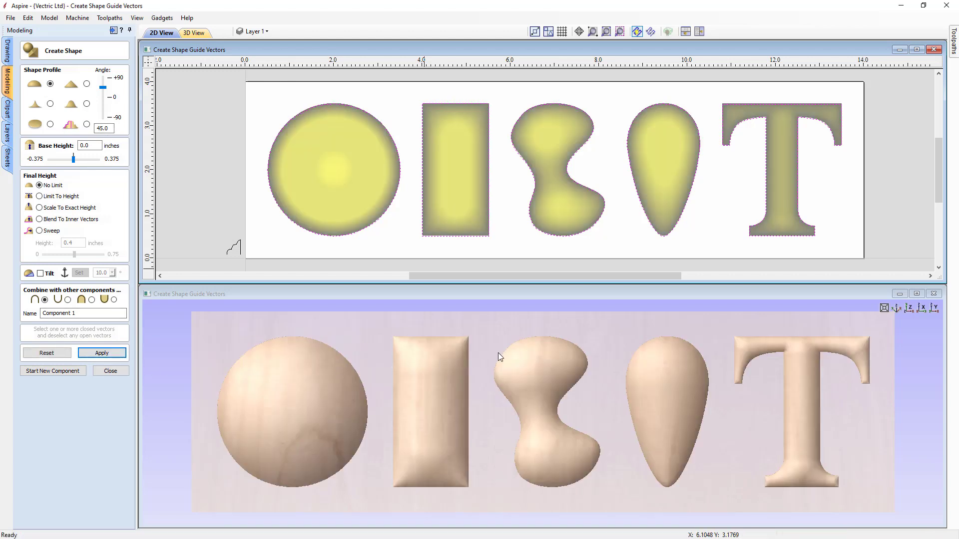
{"action": "left_click_drag", "start_coordinate": [618, 454], "coordinate": [519, 439]}
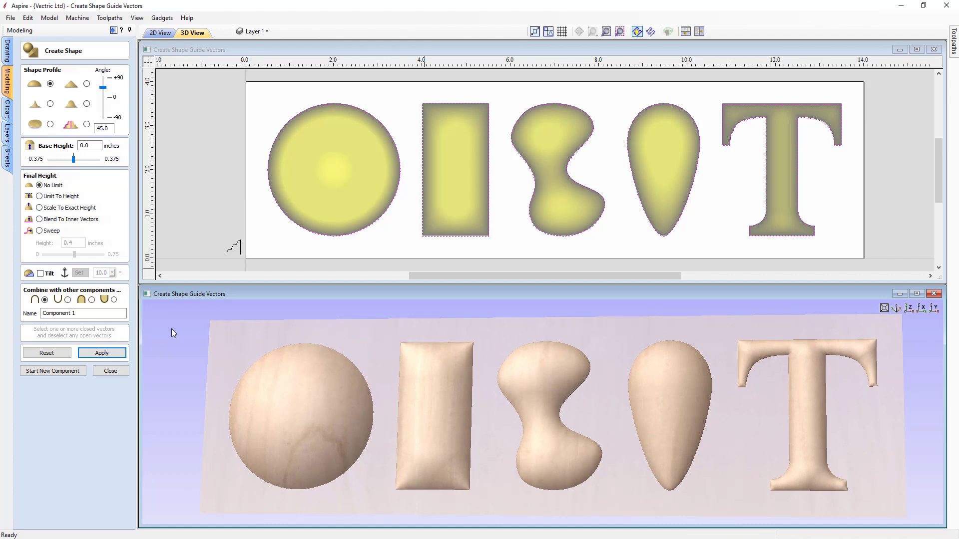
- Set the curved profile's angle to 60°
{"action": "left_click_drag", "start_coordinate": [111, 128], "coordinate": [97, 128]}
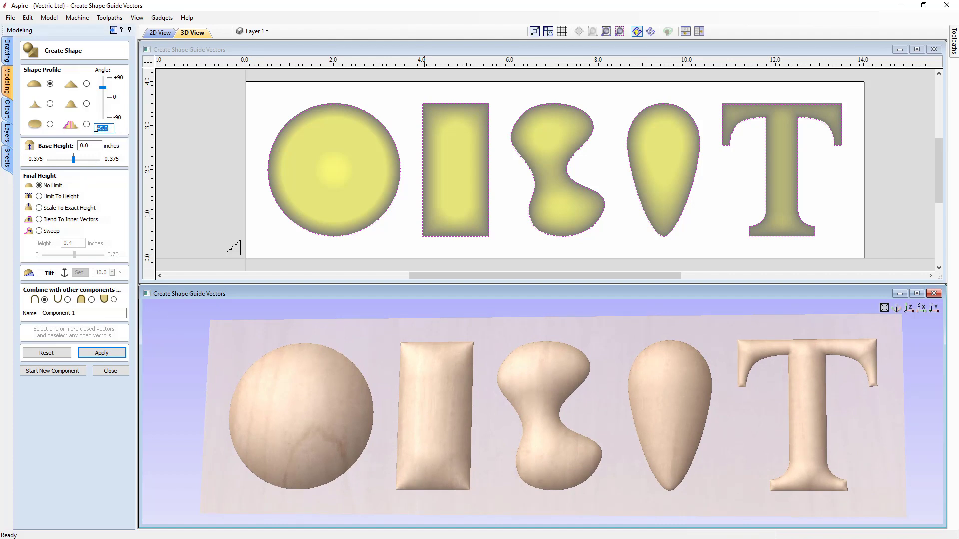
{"action": "type", "text": "60"}
{"action": "key", "text": "Return"}
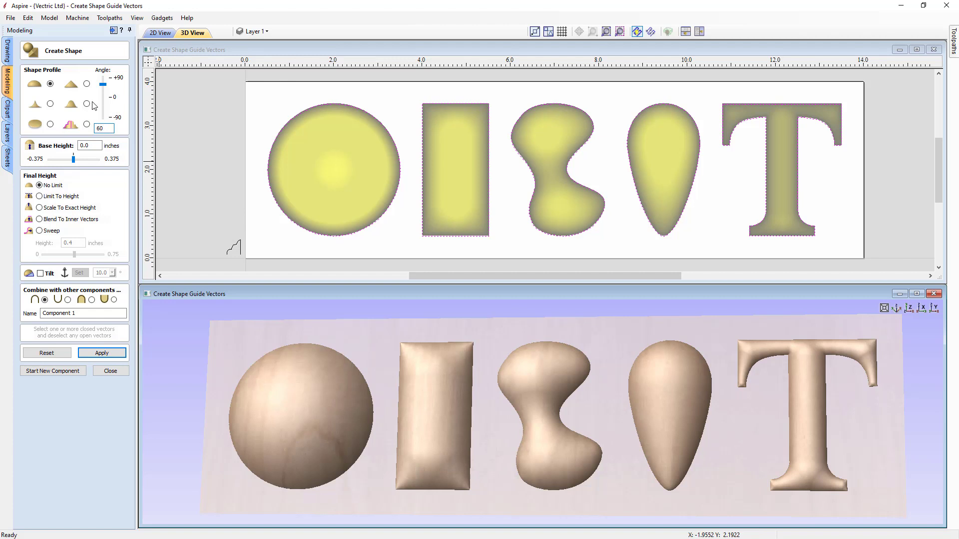
- Try curved profile angles of 41.4°, 19.8°, 50.4°, 36.0° and -27.0°, ending at 41.4°
{"action": "left_click_drag", "start_coordinate": [103, 84], "coordinate": [104, 91]}
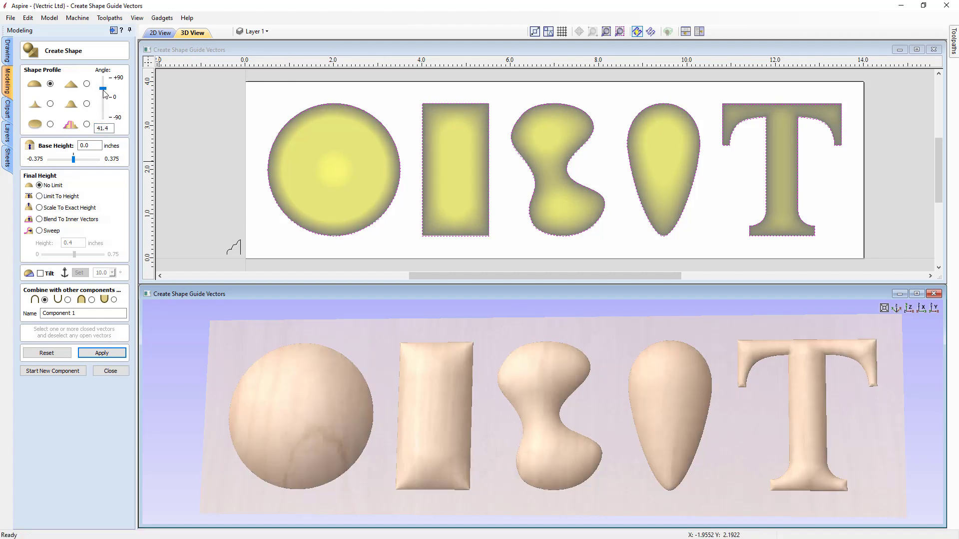
{"action": "left_click_drag", "start_coordinate": [103, 90], "coordinate": [103, 95]}
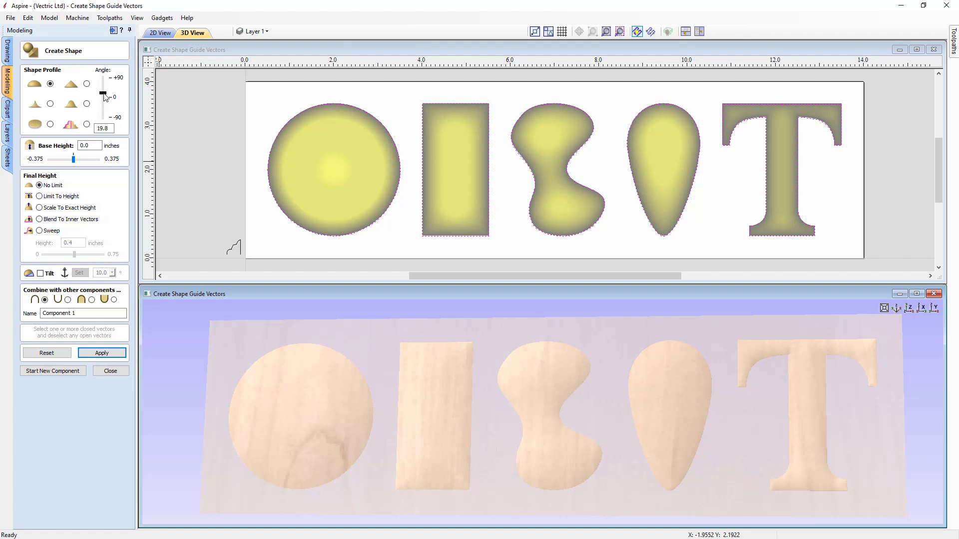
{"action": "left_click_drag", "start_coordinate": [104, 96], "coordinate": [106, 90]}
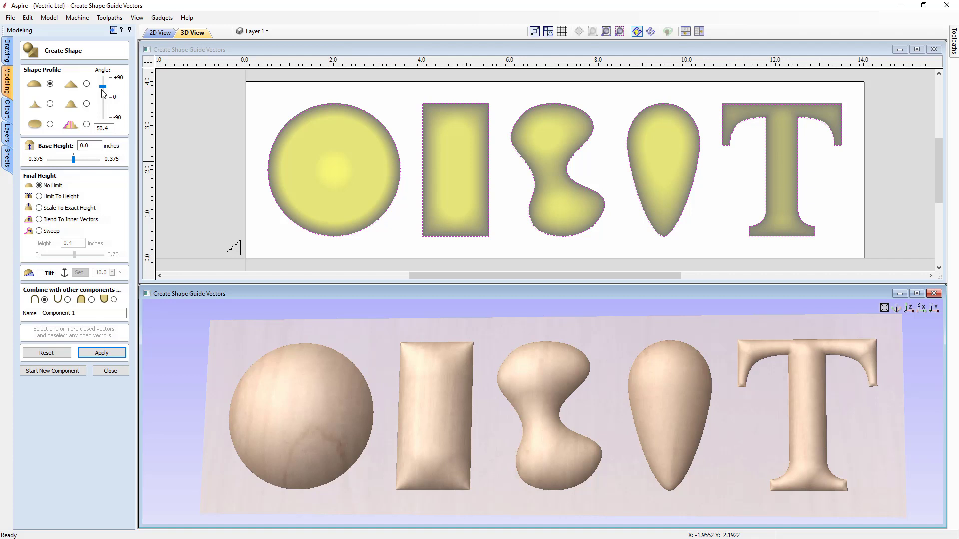
{"action": "left_click", "coordinate": [103, 94]}
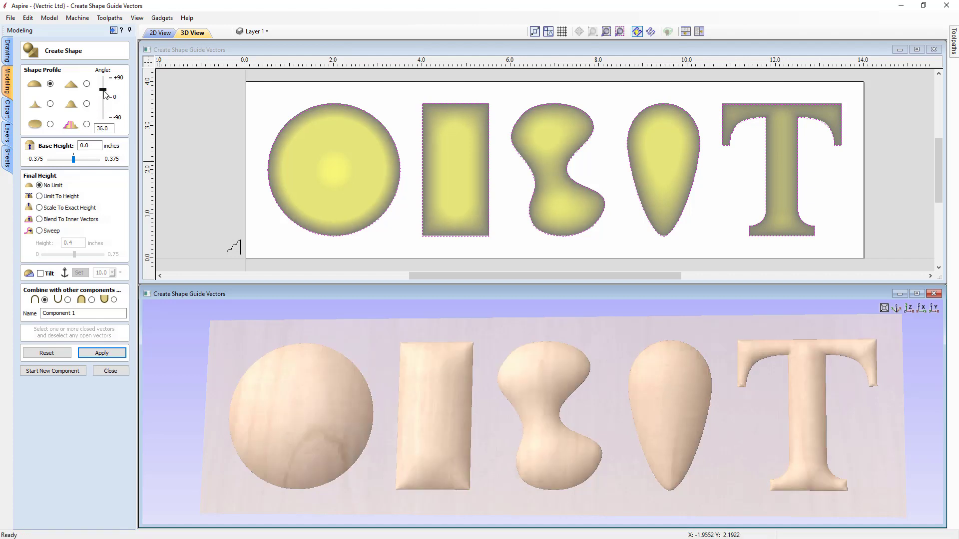
{"action": "left_click_drag", "start_coordinate": [105, 95], "coordinate": [101, 115]}
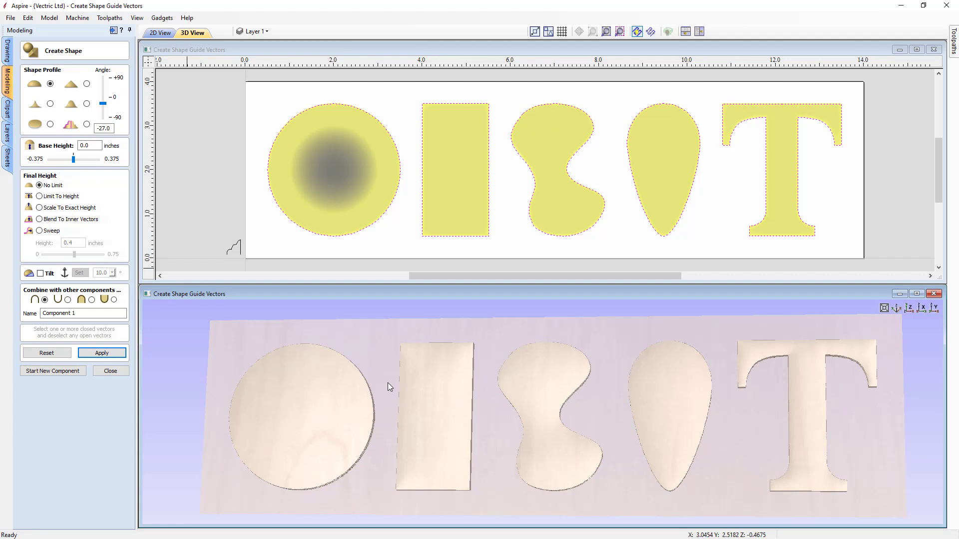
{"action": "left_click_drag", "start_coordinate": [103, 103], "coordinate": [103, 92]}
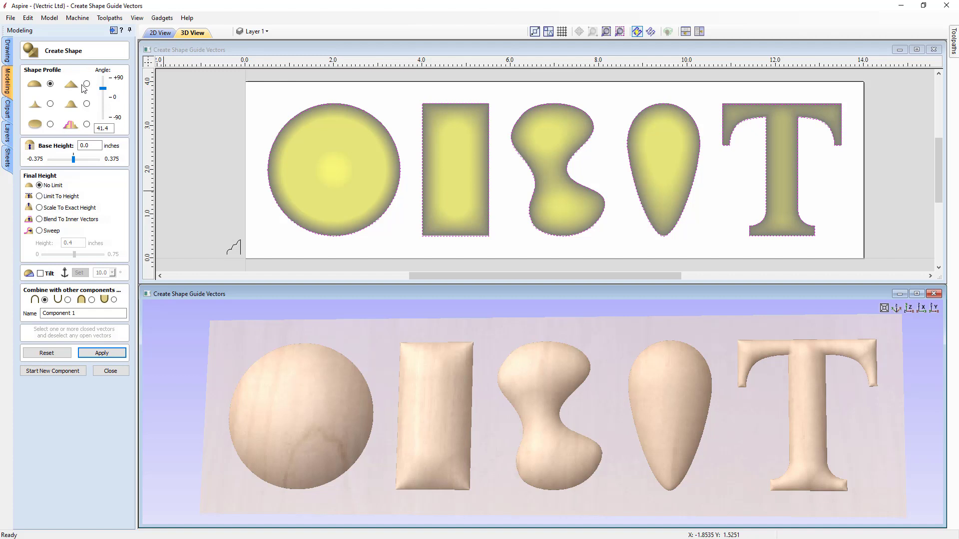
- Switch the component to the straight-sided angular profile and try angles of -30°, 27.0°, 73.8° and 90.0°
{"action": "left_click", "coordinate": [87, 84]}
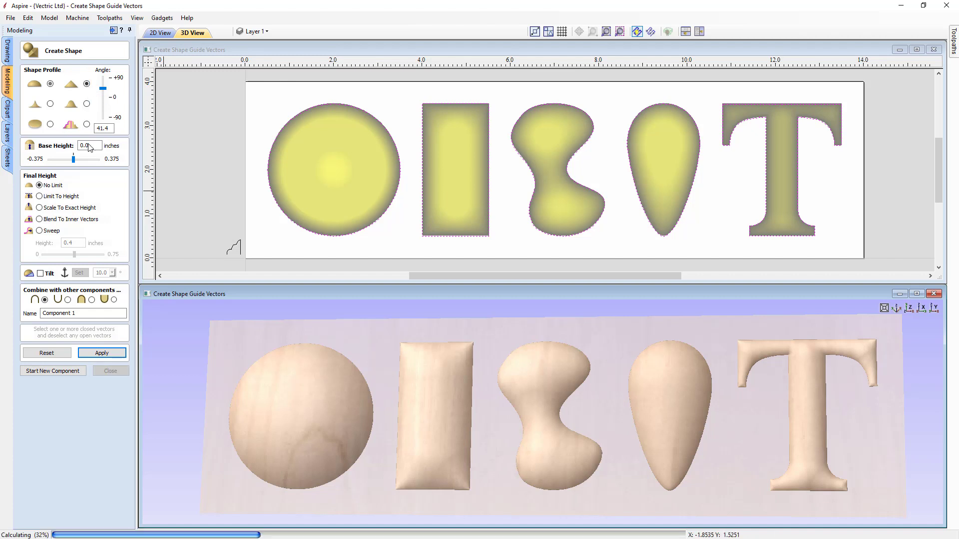
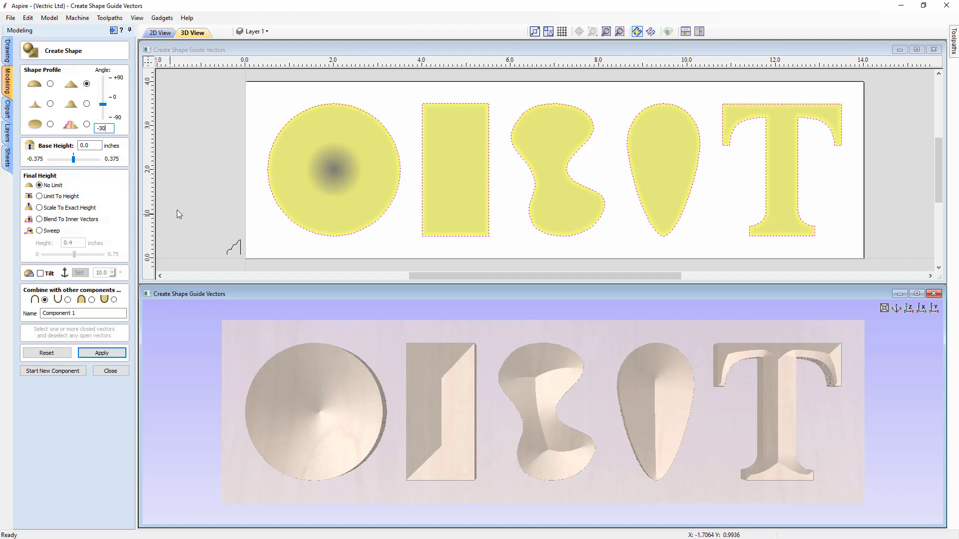
{"action": "left_click_drag", "start_coordinate": [103, 104], "coordinate": [106, 92]}
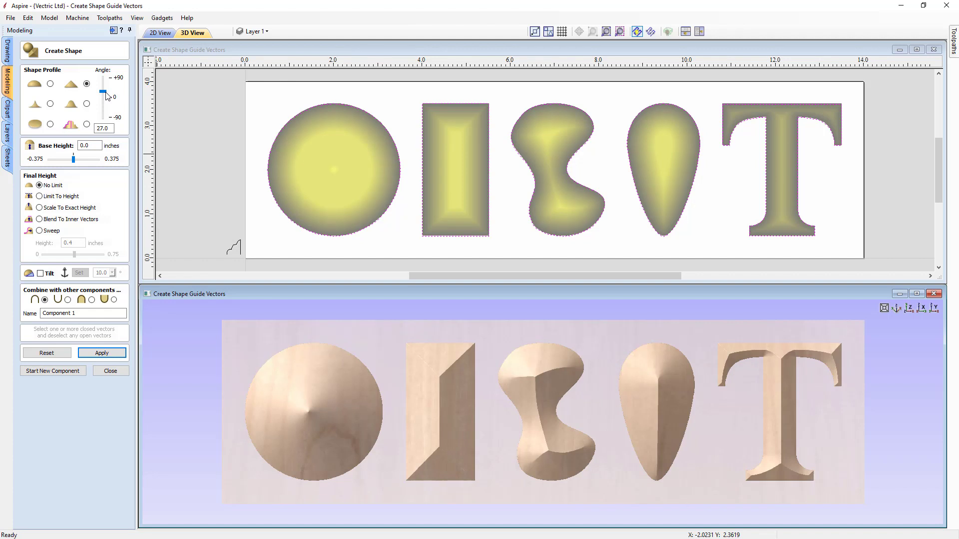
{"action": "left_click_drag", "start_coordinate": [106, 91], "coordinate": [107, 88]}
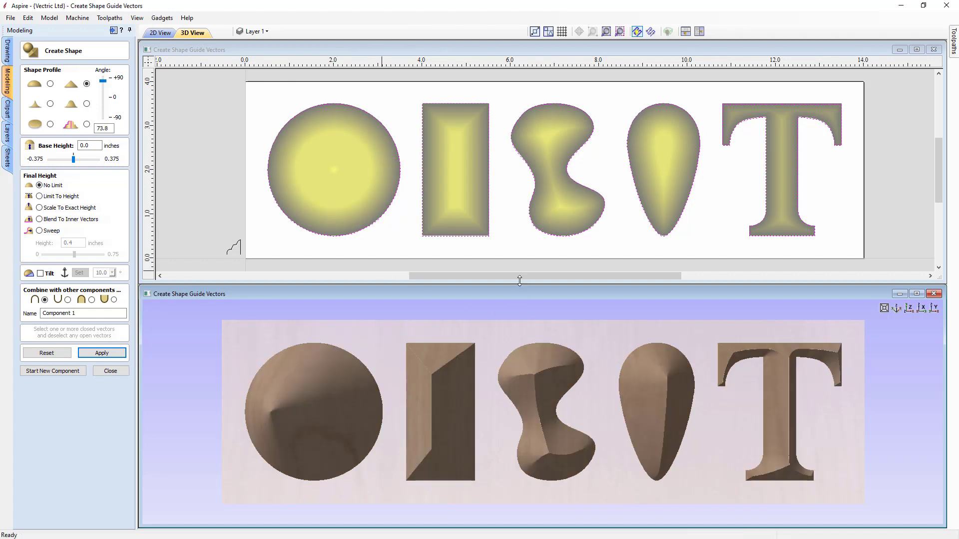
{"action": "left_click_drag", "start_coordinate": [607, 347], "coordinate": [612, 281]}
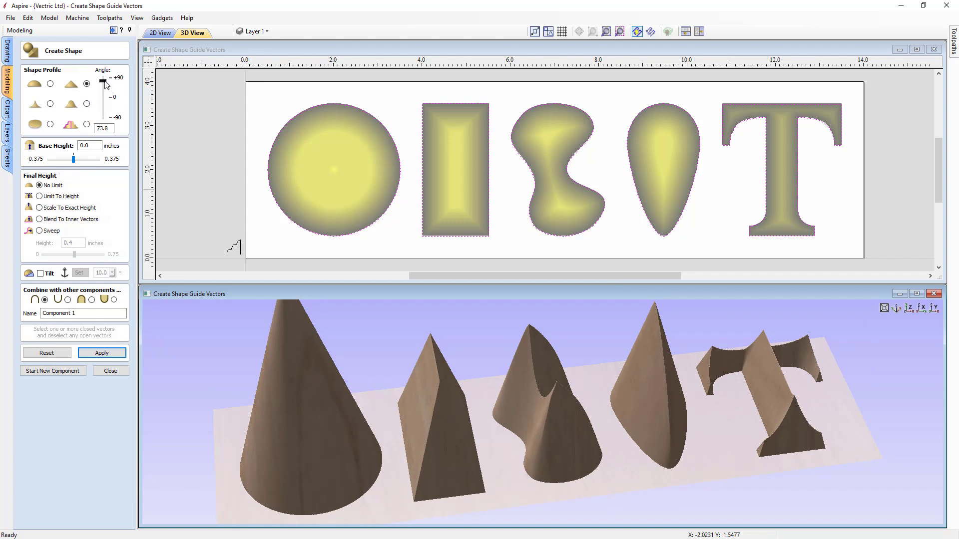
{"action": "left_click_drag", "start_coordinate": [106, 85], "coordinate": [106, 84]}
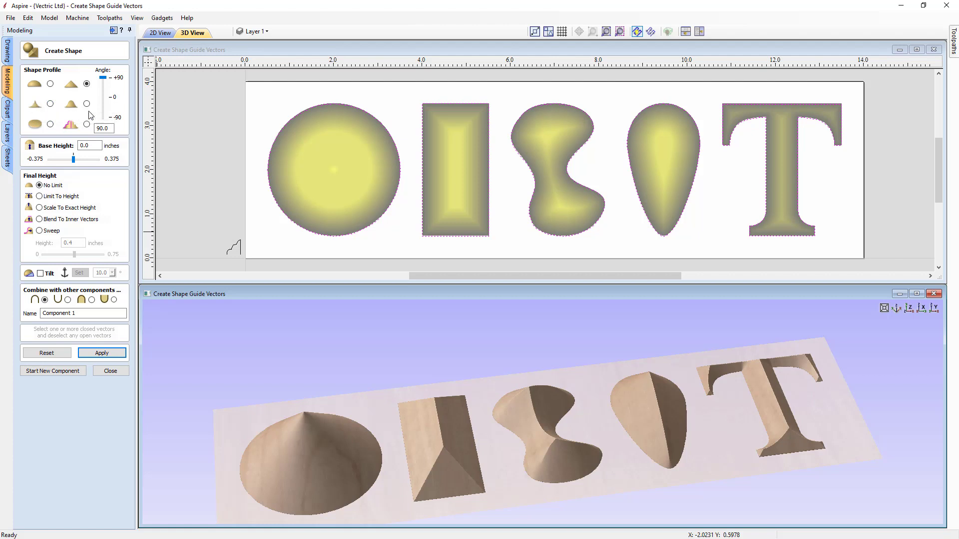
- Apply the concave profile to all five shapes and examine the model from a low angle and from above
{"action": "left_click", "coordinate": [50, 104]}
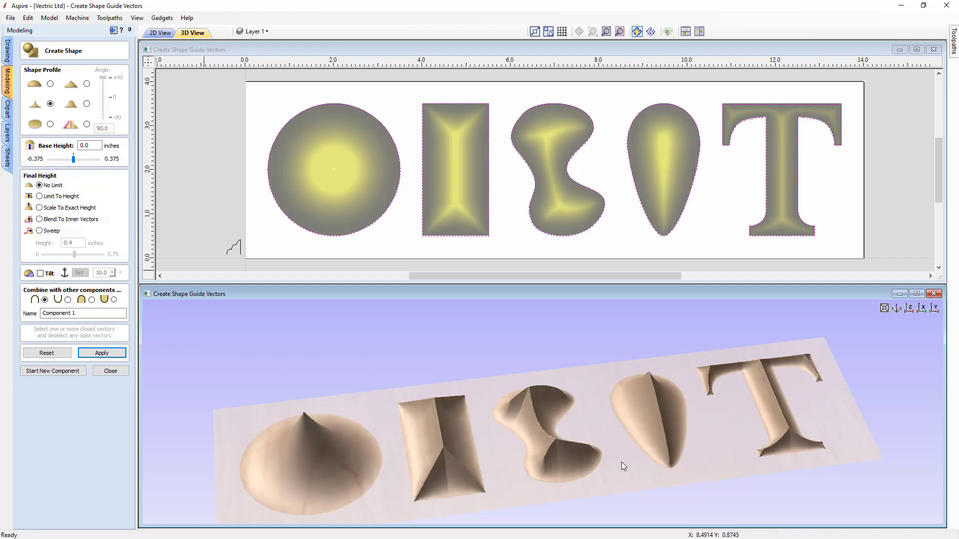
{"action": "mouse_move", "coordinate": [602, 464]}
{"action": "left_mouse_down"}
{"action": "mouse_move", "coordinate": [548, 452]}
{"action": "mouse_move", "coordinate": [595, 456]}
{"action": "left_mouse_up"}
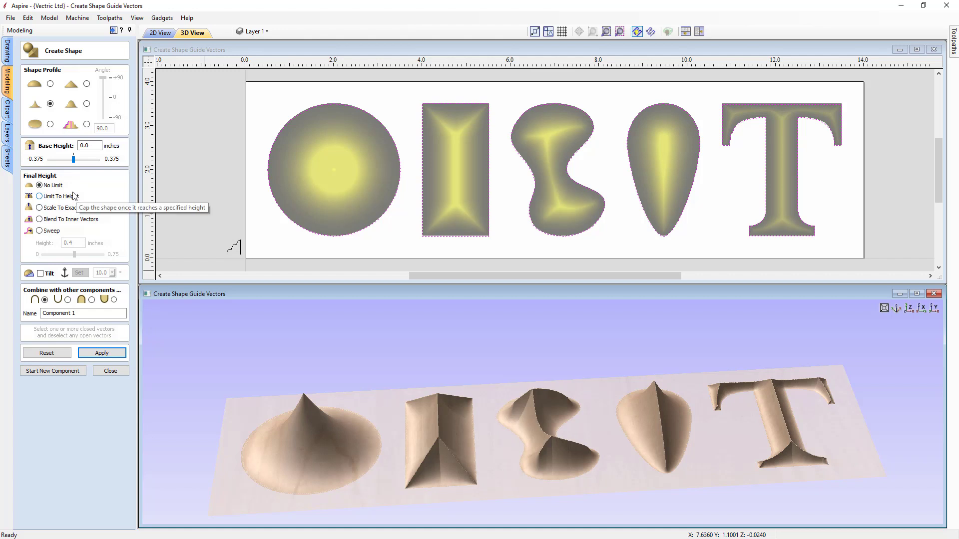
{"action": "left_click_drag", "start_coordinate": [515, 342], "coordinate": [518, 321]}
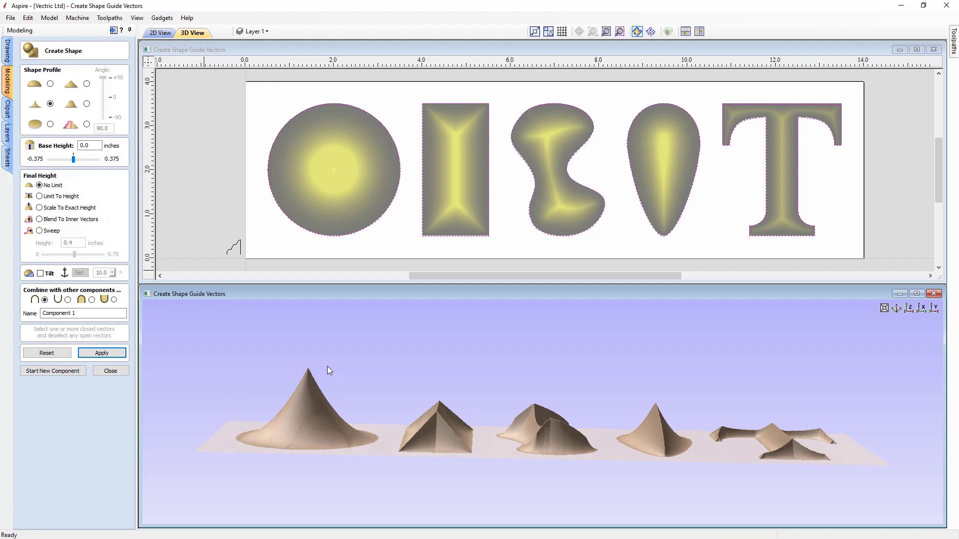
{"action": "left_click_drag", "start_coordinate": [463, 359], "coordinate": [481, 464]}
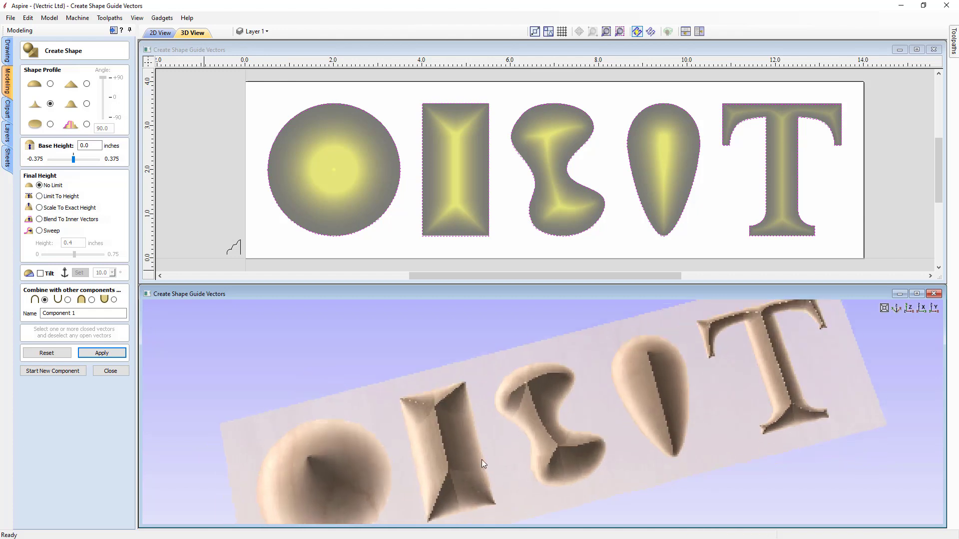
{"action": "left_click", "coordinate": [909, 309]}
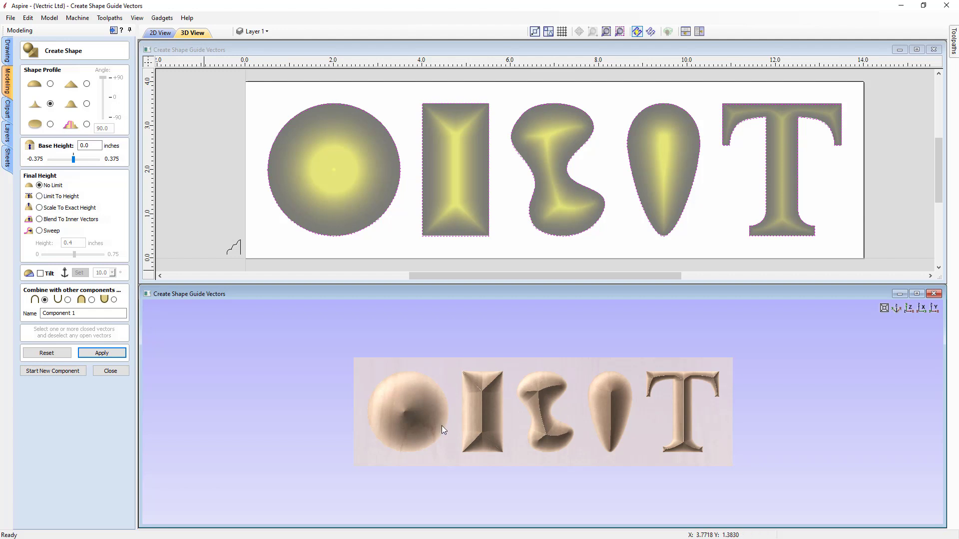
{"action": "left_click", "coordinate": [910, 310]}
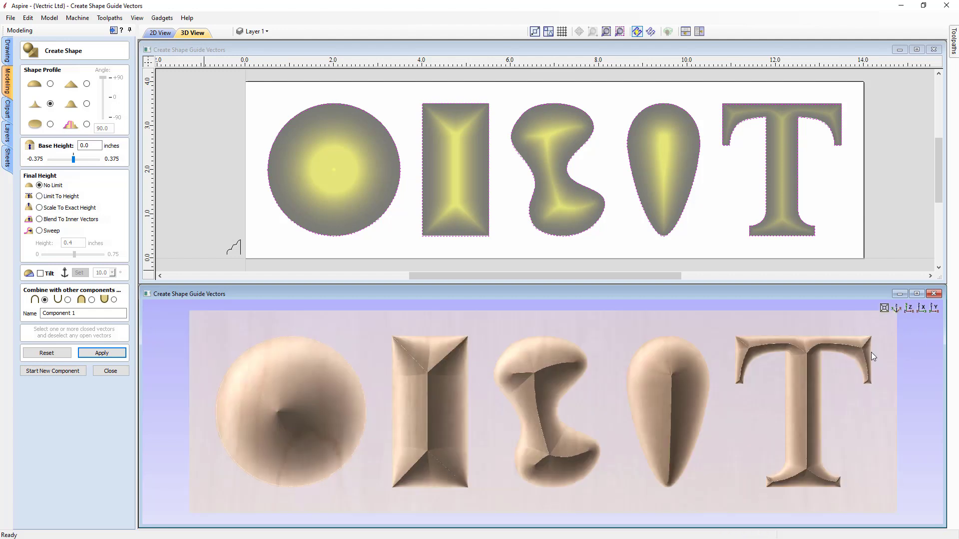
- Apply the smooth S-curve profile to all five shapes and inspect the model from an angle and from above
{"action": "left_click", "coordinate": [86, 105]}
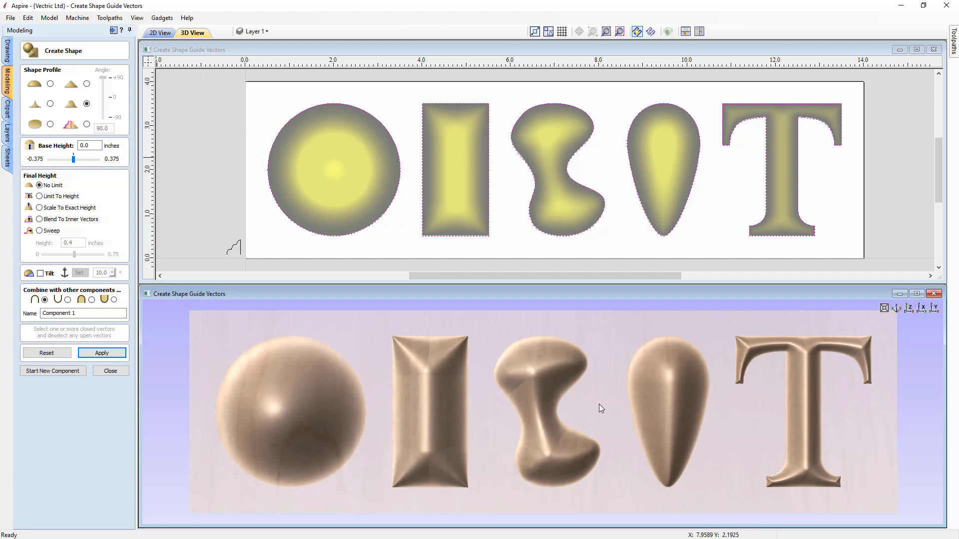
{"action": "left_click_drag", "start_coordinate": [598, 404], "coordinate": [224, 424]}
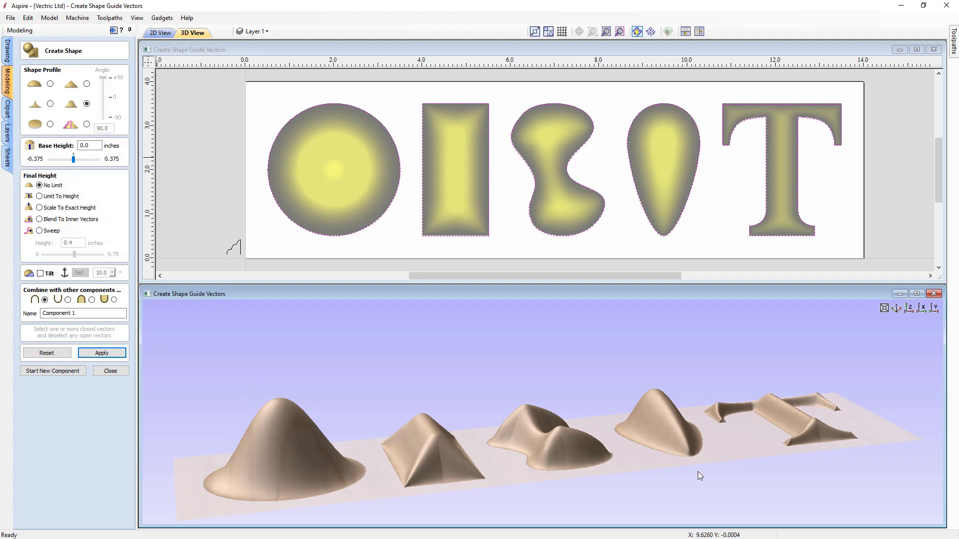
{"action": "left_click_drag", "start_coordinate": [697, 472], "coordinate": [737, 436]}
{"action": "left_click", "coordinate": [907, 308]}
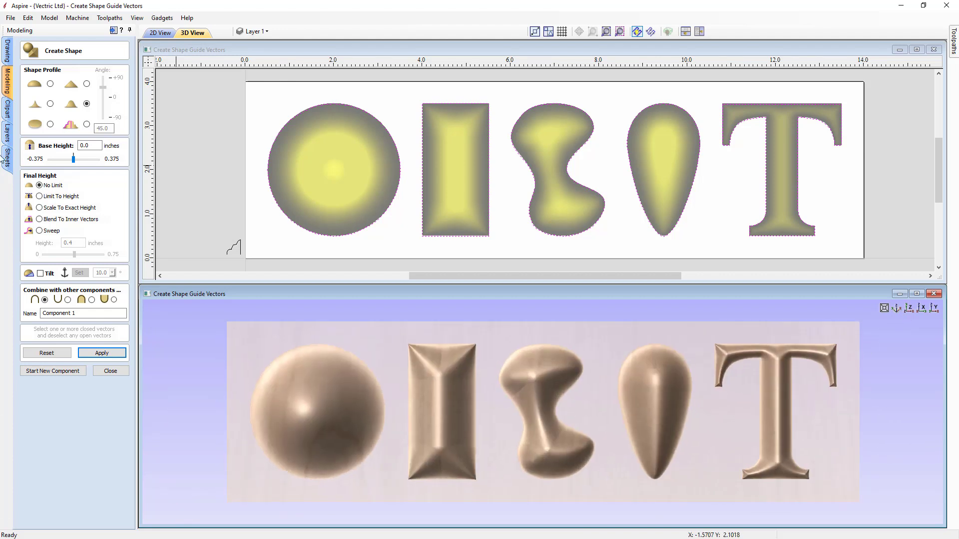
- Give all five shapes the flat profile with a base height of 0.25 inches and check their raised edges
{"action": "left_click", "coordinate": [51, 125]}
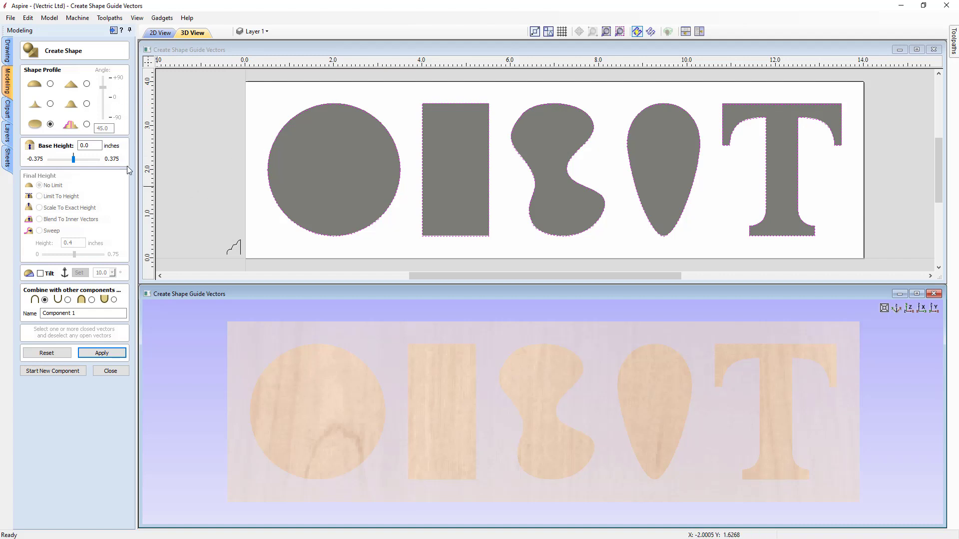
{"action": "left_click", "coordinate": [87, 146]}
{"action": "left_click_drag", "start_coordinate": [85, 145], "coordinate": [92, 146]}
{"action": "type", "text": "25"}
{"action": "key", "text": "Return"}
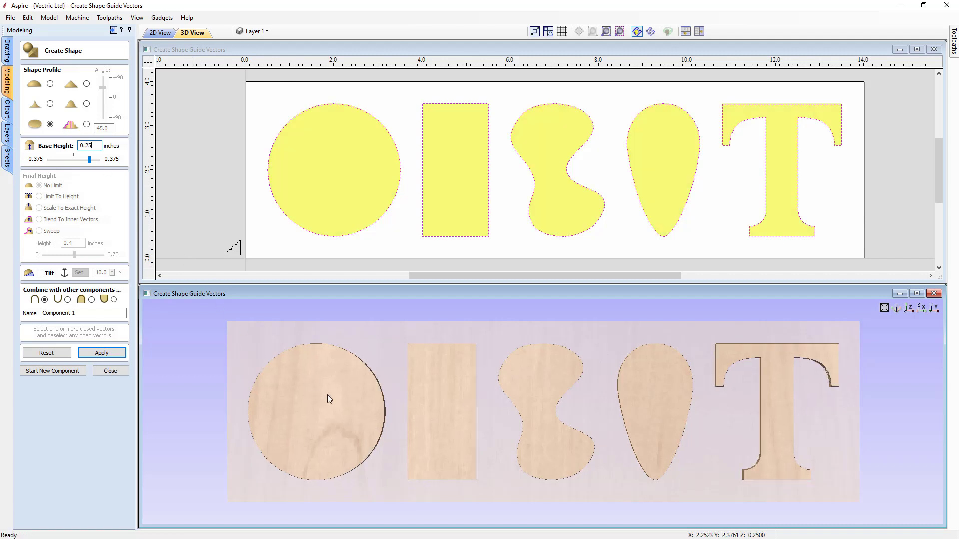
{"action": "left_click_drag", "start_coordinate": [492, 411], "coordinate": [427, 397]}
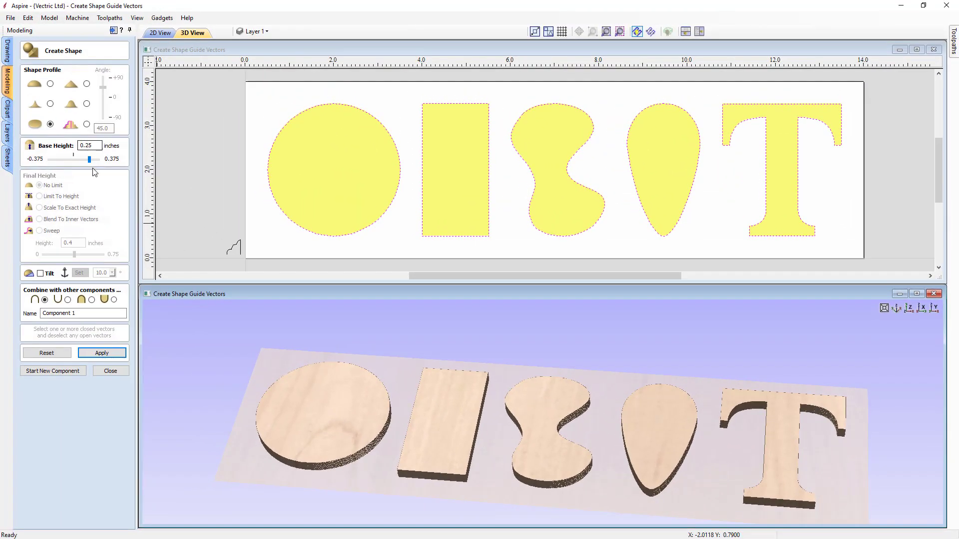
{"action": "left_click", "coordinate": [908, 309]}
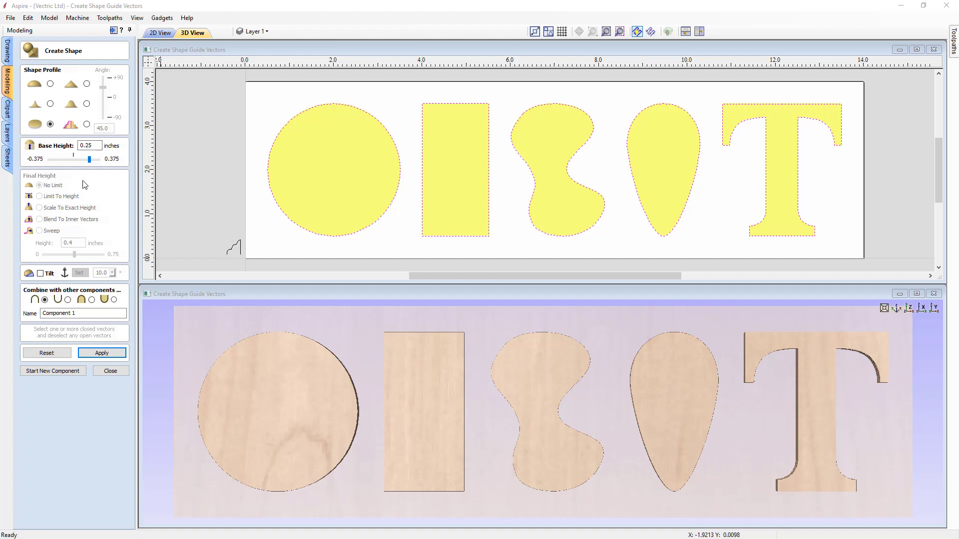
- Set the base height to 0.0 and switch the component back to the curved profile at 45°
{"action": "left_click_drag", "start_coordinate": [82, 147], "coordinate": [99, 148]}
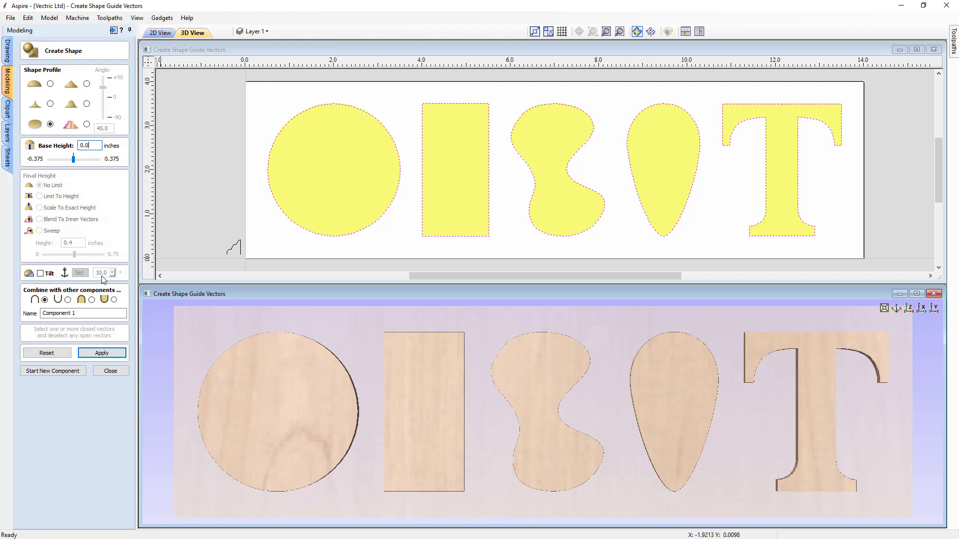
{"action": "left_click", "coordinate": [51, 84]}
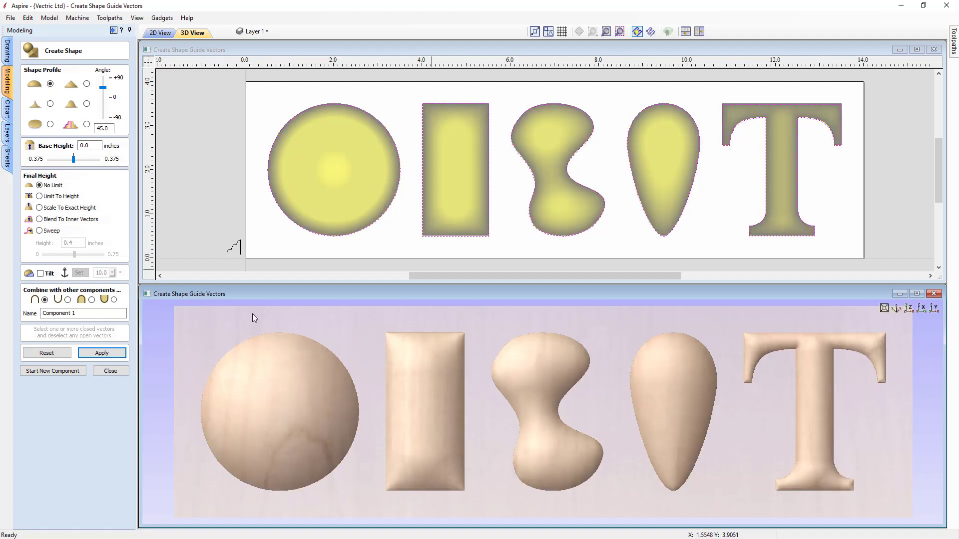
{"action": "left_click_drag", "start_coordinate": [495, 390], "coordinate": [474, 340]}
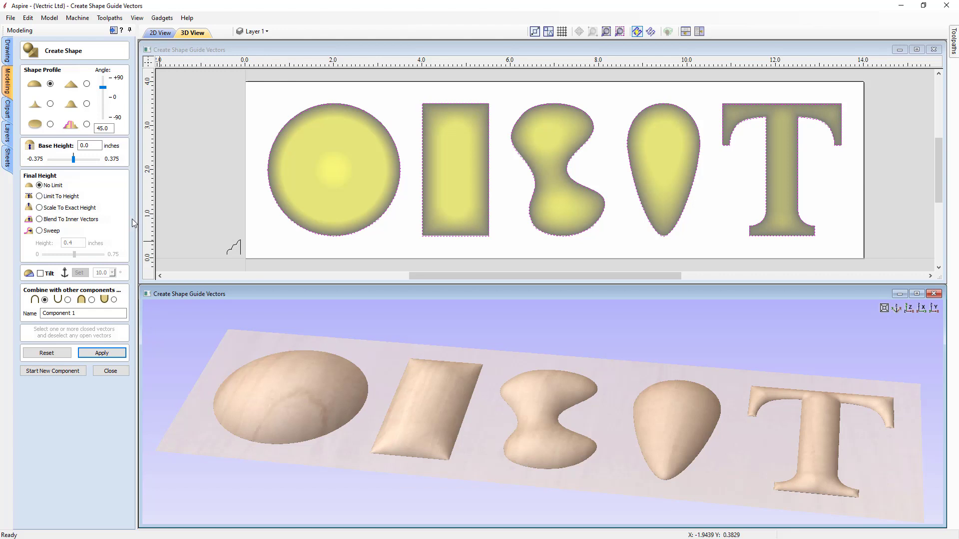
- Set the curved component's base height to 0.125 inches
{"action": "left_click", "coordinate": [85, 146]}
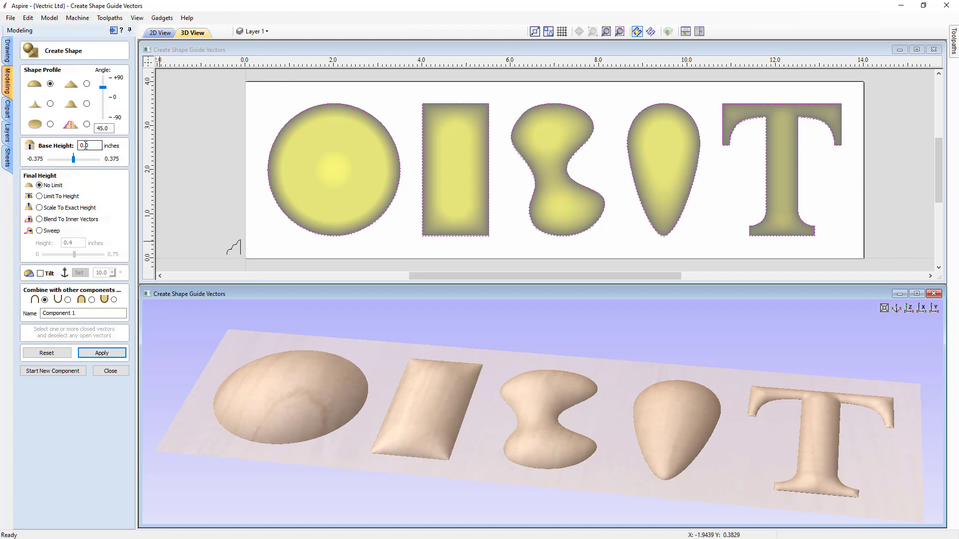
{"action": "left_click_drag", "start_coordinate": [85, 146], "coordinate": [93, 148]}
{"action": "type", "text": "125"}
{"action": "key", "text": "Return"}
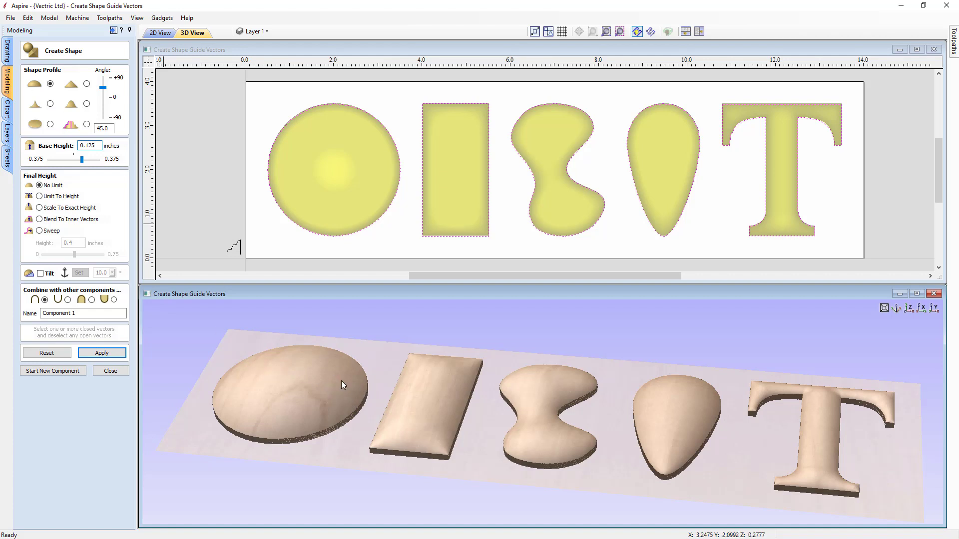
- Raise the curved component's base height to 0.5 inches
{"action": "left_click_drag", "start_coordinate": [83, 145], "coordinate": [100, 146]}
{"action": "type", "text": "5"}
{"action": "key", "text": "Return"}
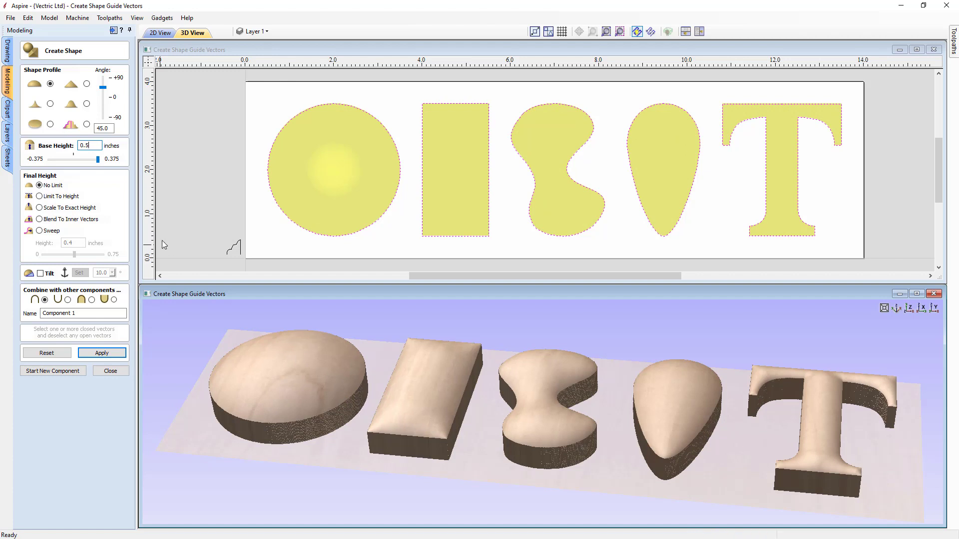
- Return the curved component's base height to 0 inches
{"action": "double_click", "coordinate": [78, 145]}
{"action": "left_click_drag", "start_coordinate": [77, 143], "coordinate": [70, 145]}
{"action": "type", "text": "0"}
{"action": "key", "text": "Return"}
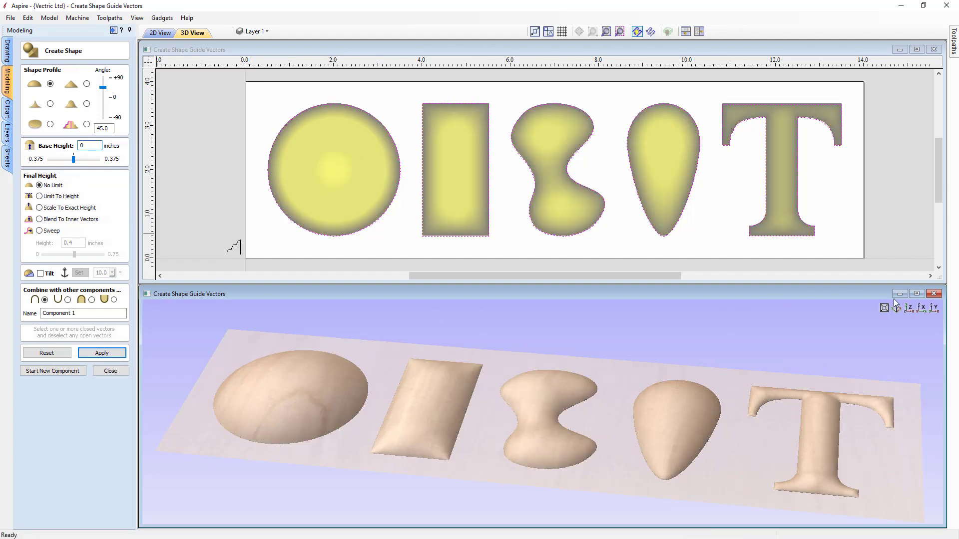
- Set the curved profile's angle to 60° with the model viewed from directly above
{"action": "left_click", "coordinate": [907, 308]}
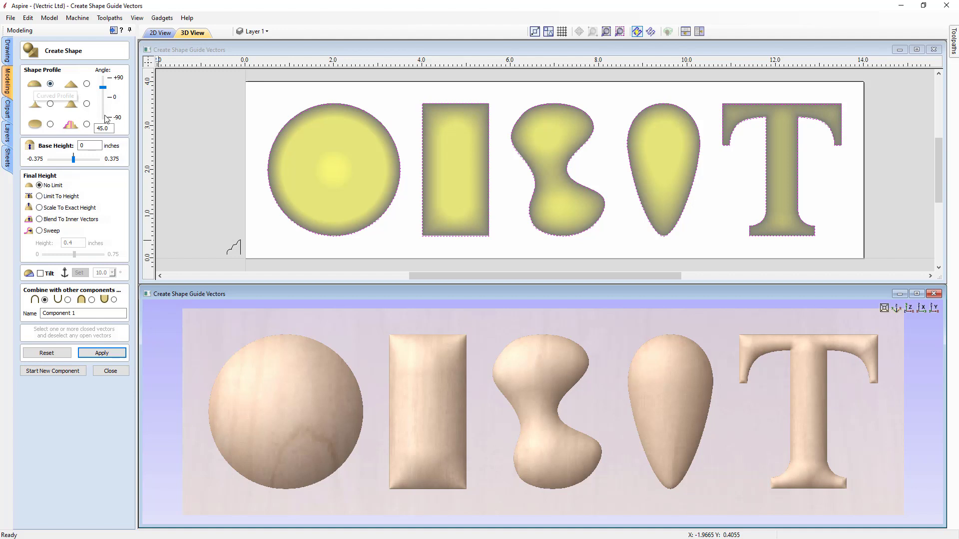
{"action": "left_click_drag", "start_coordinate": [111, 128], "coordinate": [92, 123]}
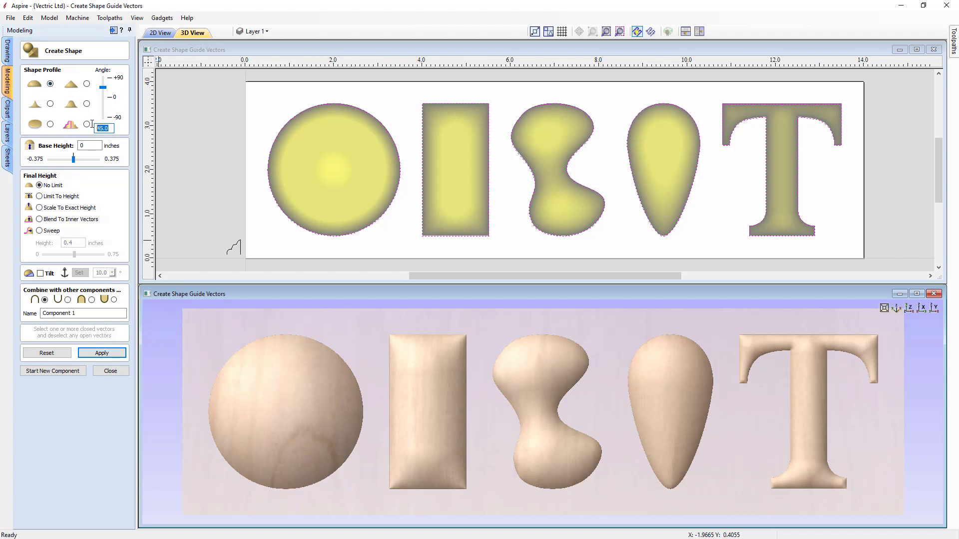
{"action": "type", "text": "60"}
{"action": "key", "text": "Return"}
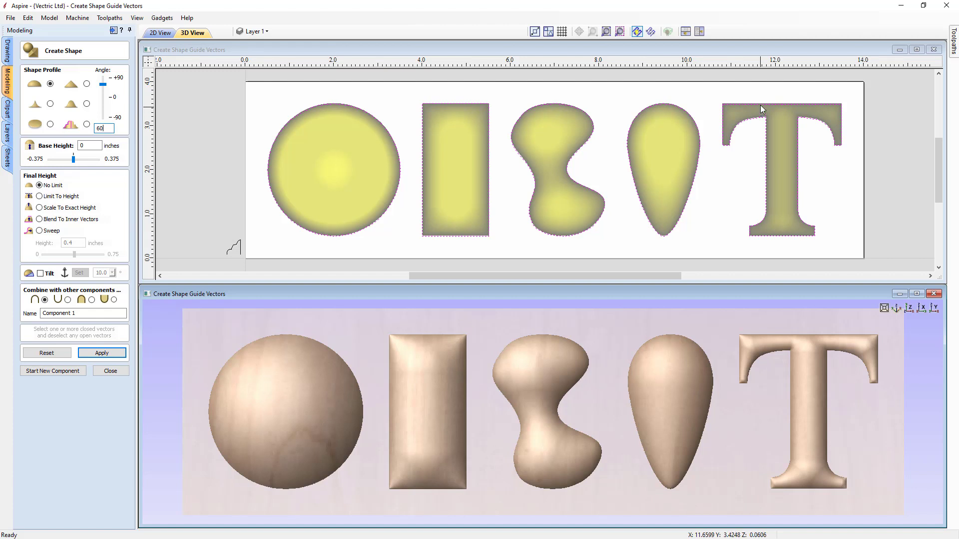
- Limit the final height of the curved component to 0.05 inches and apply it to all five shapes
{"action": "left_click", "coordinate": [781, 347]}
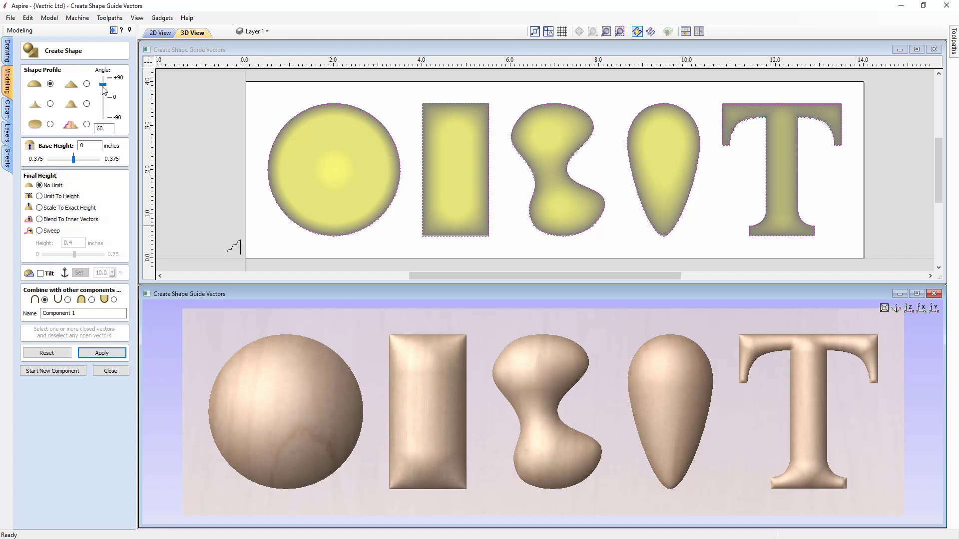
{"action": "left_click", "coordinate": [39, 196]}
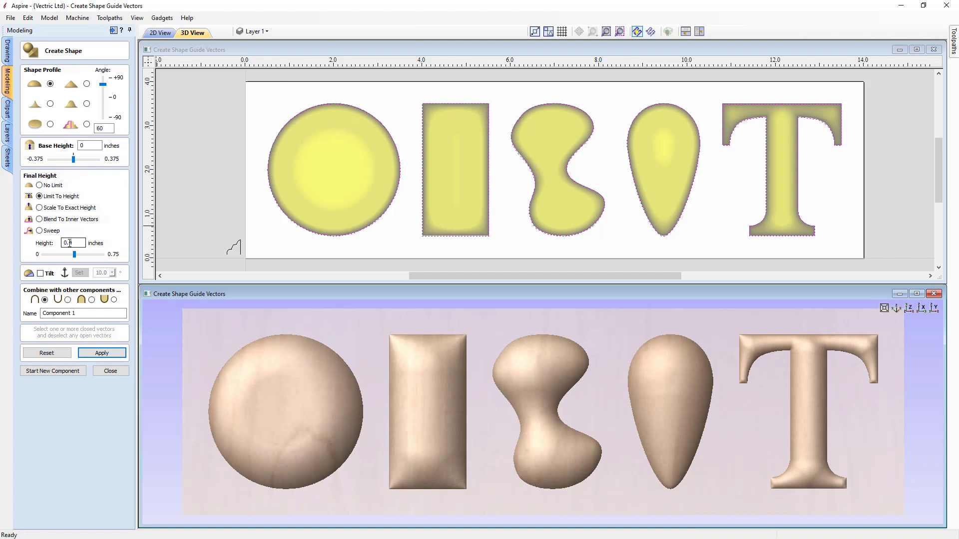
{"action": "left_click_drag", "start_coordinate": [70, 243], "coordinate": [73, 243]}
{"action": "type", "text": "05"}
{"action": "left_click", "coordinate": [102, 353]}
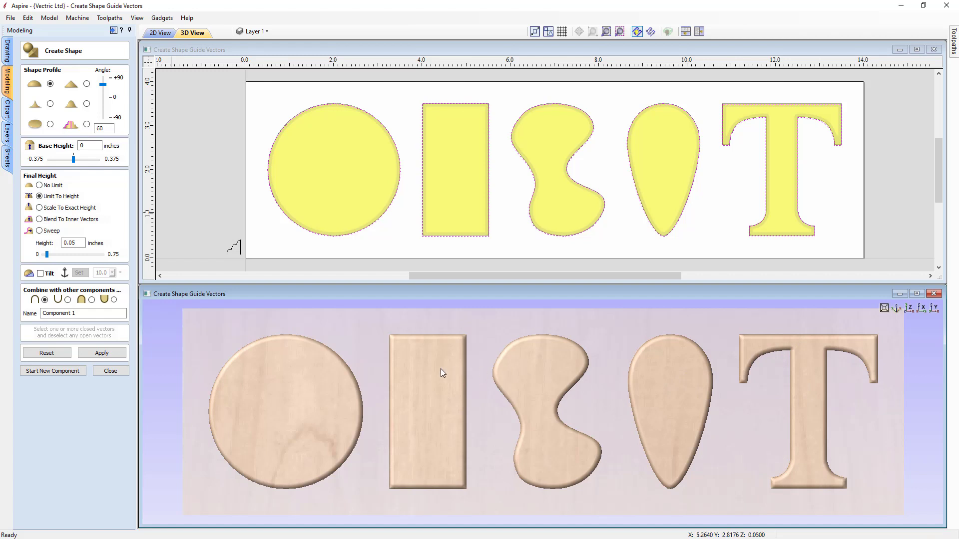
- Set the curved component's height limit to 0.1 inches
{"action": "double_click", "coordinate": [73, 243]}
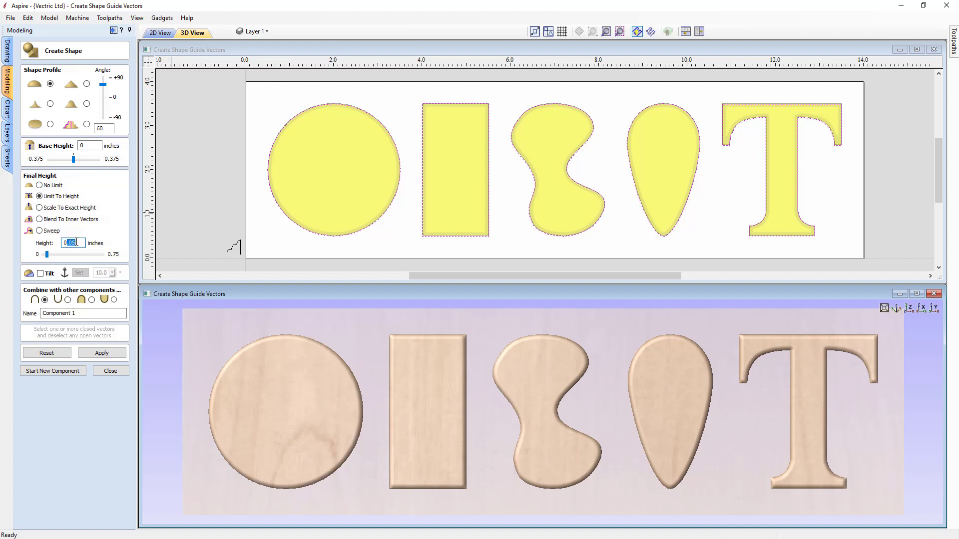
{"action": "type", "text": "1"}
{"action": "key", "text": "Return"}
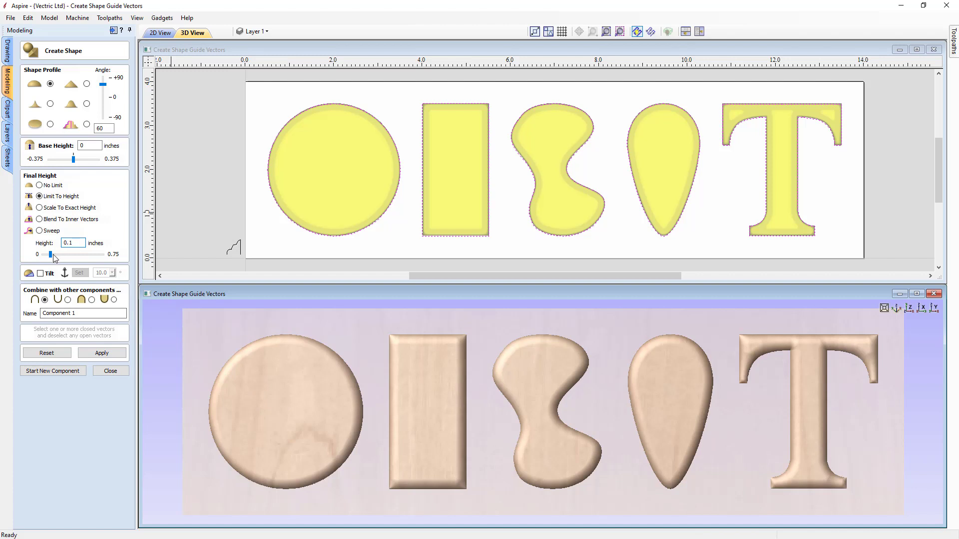
- Raise the height limit gradually through 0.12, 0.1575, 0.195 and 0.24 to 0.3225 inches
{"action": "left_click_drag", "start_coordinate": [52, 255], "coordinate": [52, 255]}
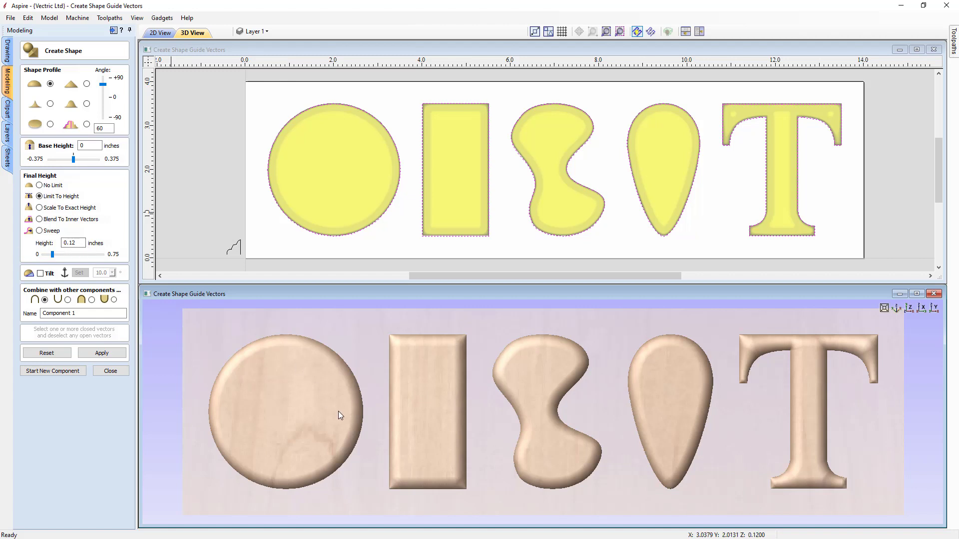
{"action": "left_click", "coordinate": [60, 255]}
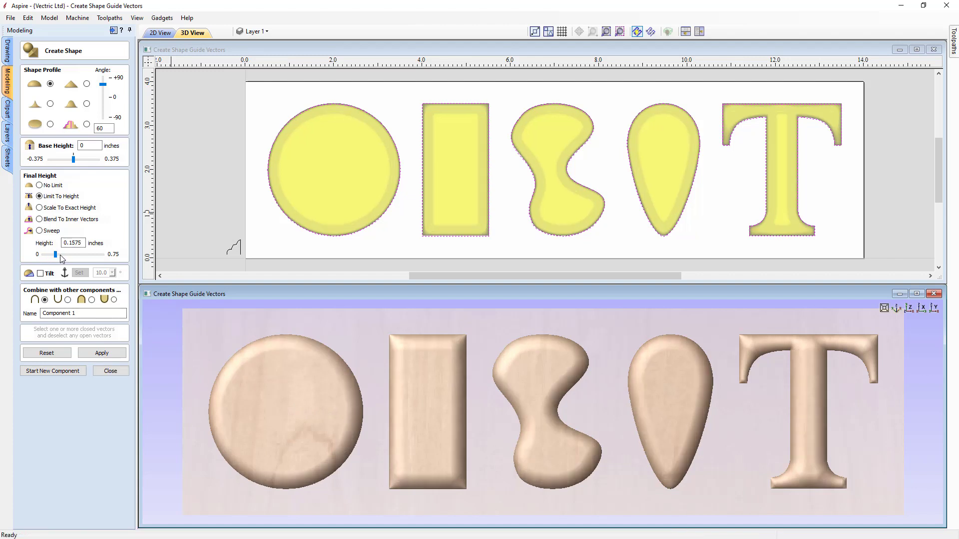
{"action": "left_click", "coordinate": [60, 256]}
{"action": "left_click_drag", "start_coordinate": [58, 255], "coordinate": [59, 255]}
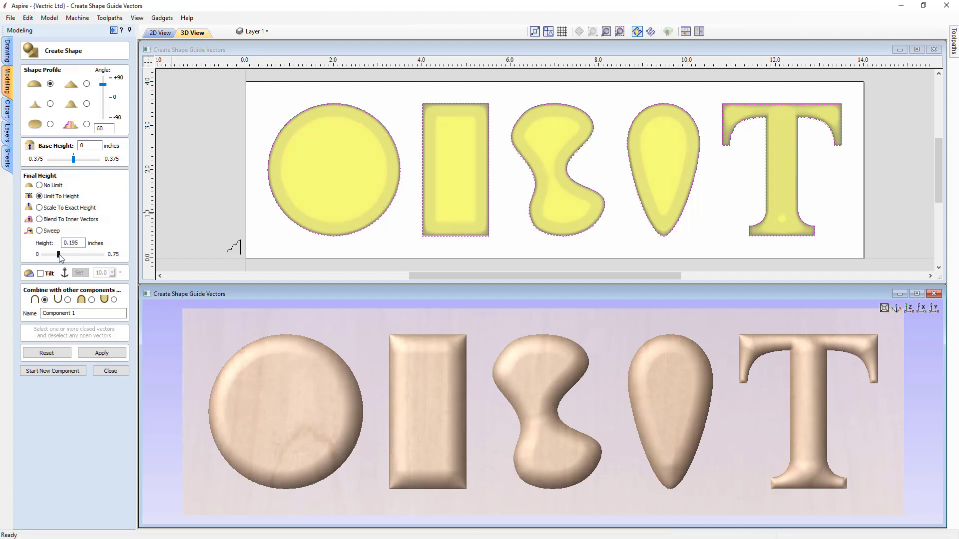
{"action": "left_click_drag", "start_coordinate": [60, 255], "coordinate": [63, 256]}
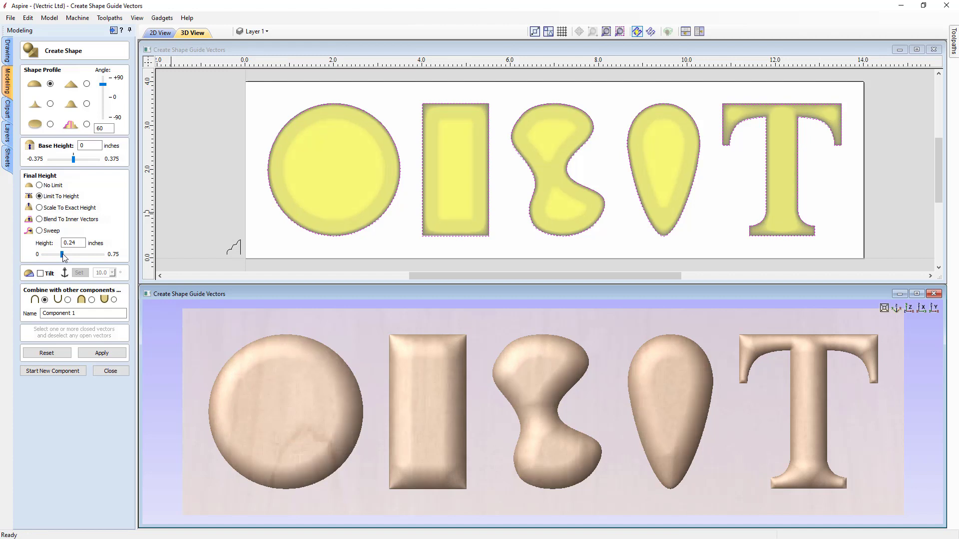
{"action": "left_click_drag", "start_coordinate": [63, 255], "coordinate": [71, 257]}
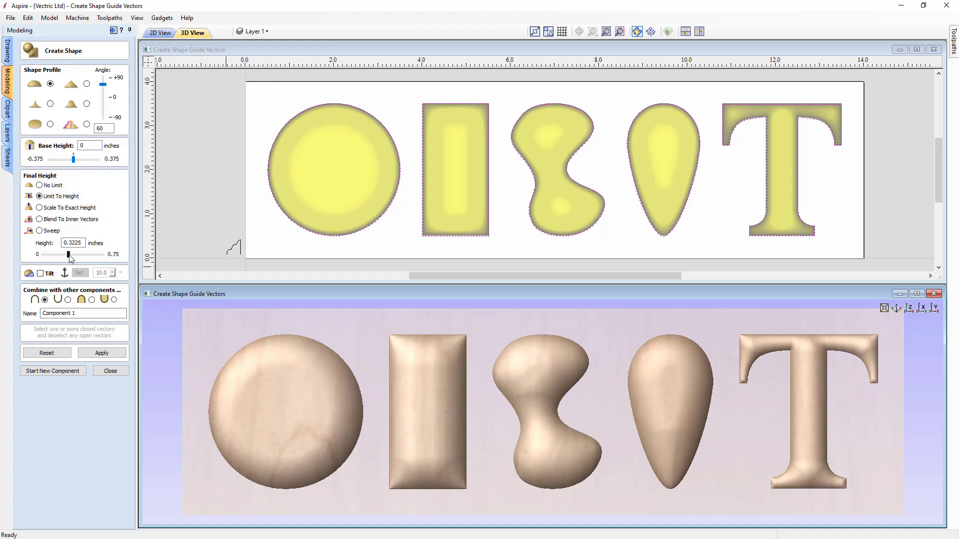
- Raise the component's height limit to the 0.75 inch maximum and lower it to 0.21 inches
{"action": "left_click_drag", "start_coordinate": [70, 255], "coordinate": [98, 258]}
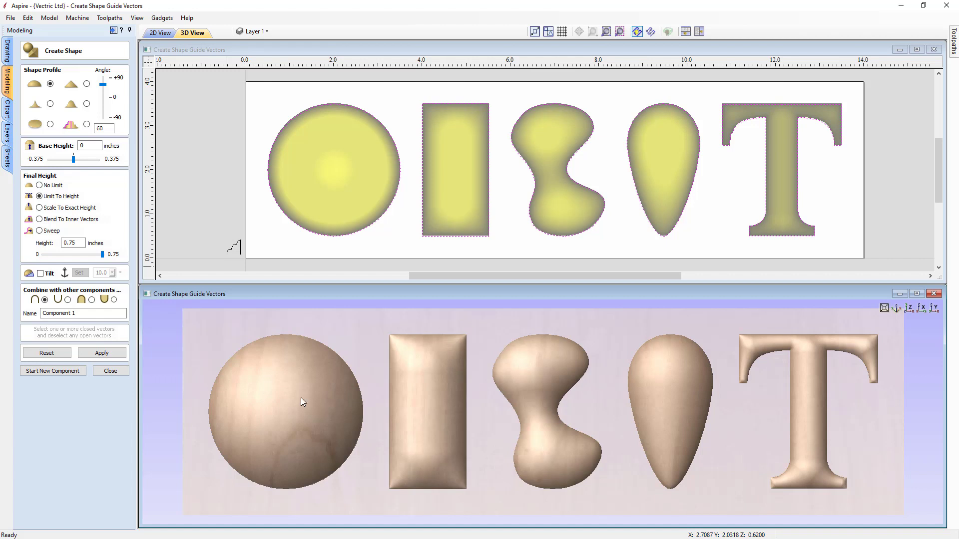
{"action": "left_click_drag", "start_coordinate": [102, 255], "coordinate": [59, 254]}
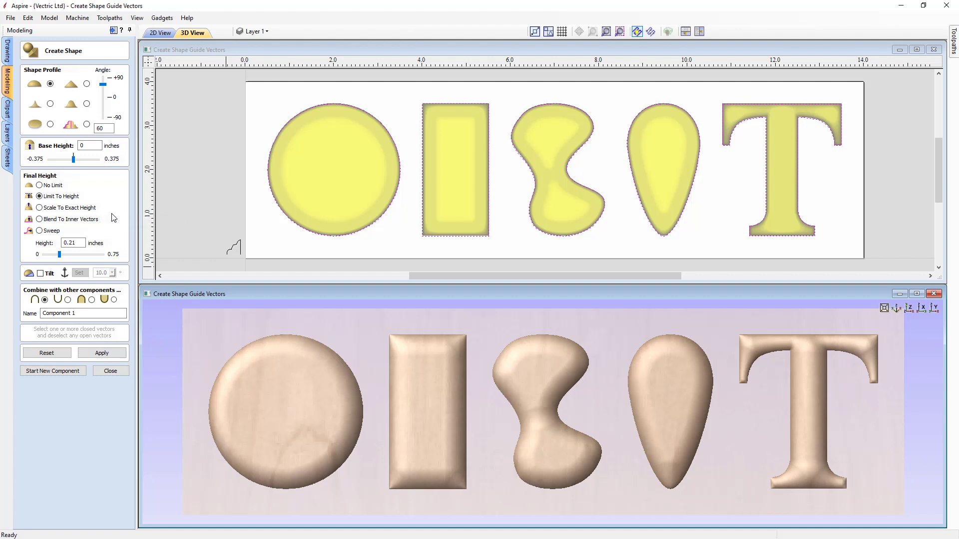
{"action": "left_click", "coordinate": [71, 243]}
- Switch the final height to Scale To Exact Height and set it to 0.5 inches
{"action": "left_click", "coordinate": [49, 208]}
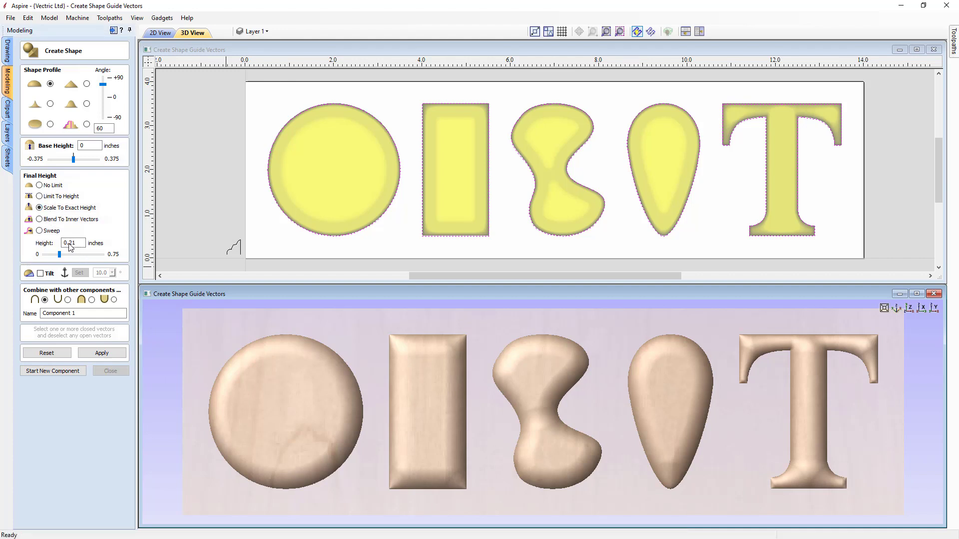
{"action": "left_click_drag", "start_coordinate": [71, 243], "coordinate": [79, 243]}
{"action": "type", "text": "5"}
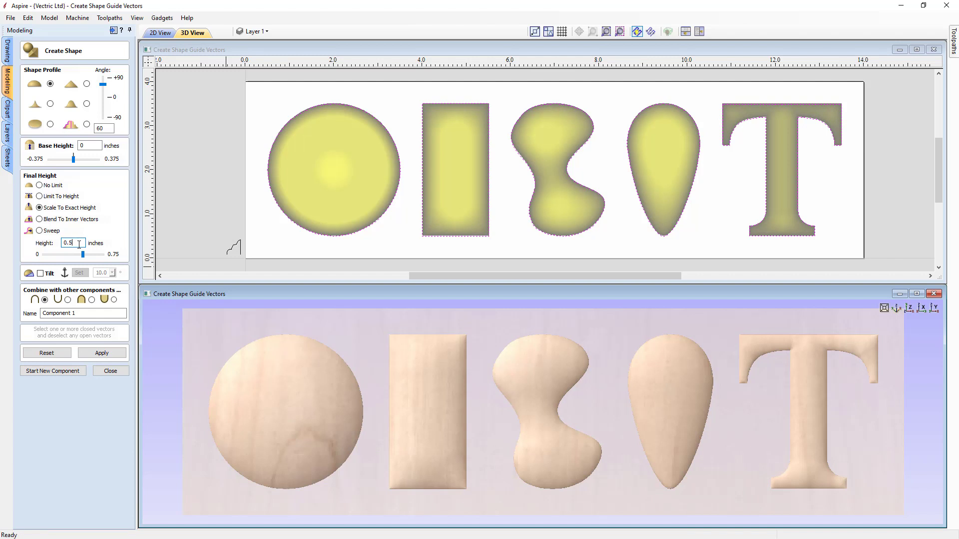
{"action": "key", "text": "Return"}
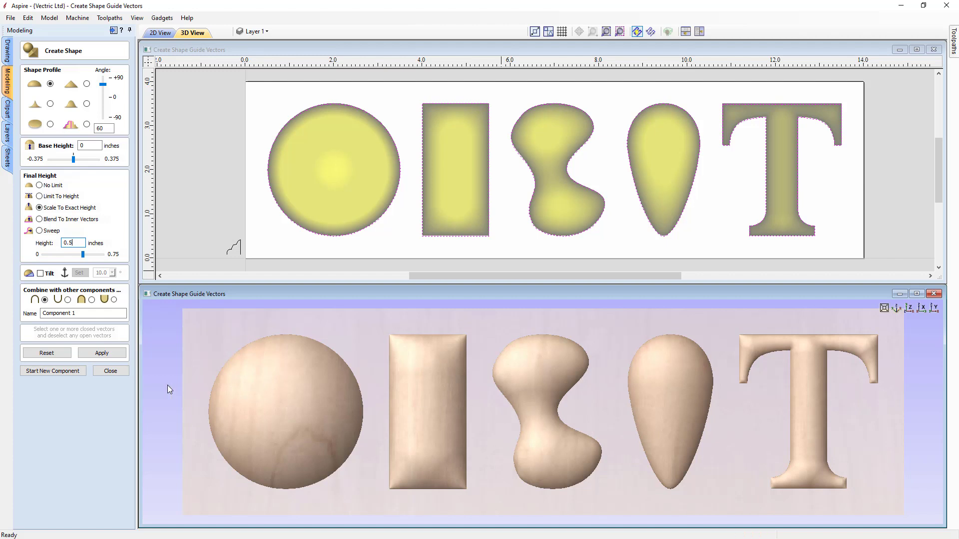
- Reset the combined component, build a curved shape from the circle alone at 0.5 inches exact height, and start a new component
{"action": "left_click", "coordinate": [45, 355]}
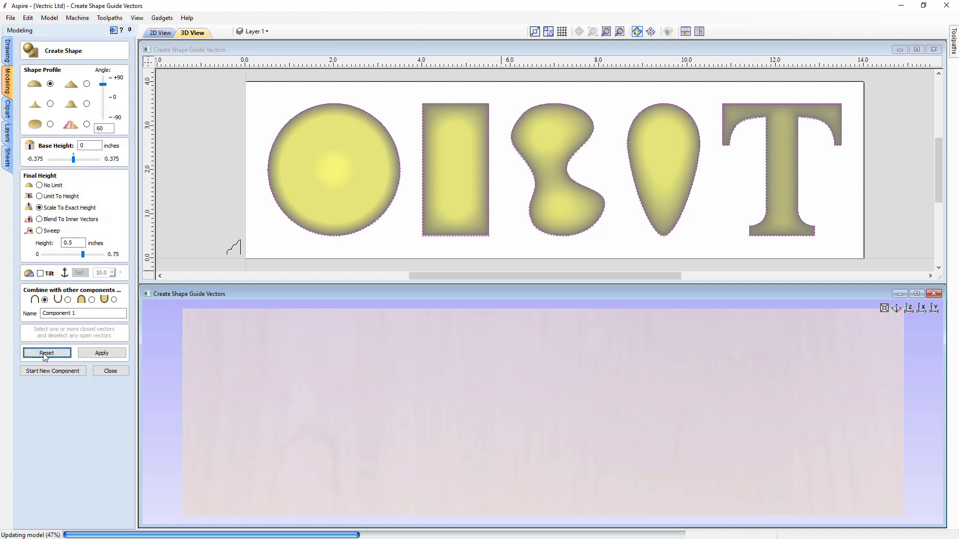
{"action": "left_click", "coordinate": [344, 182]}
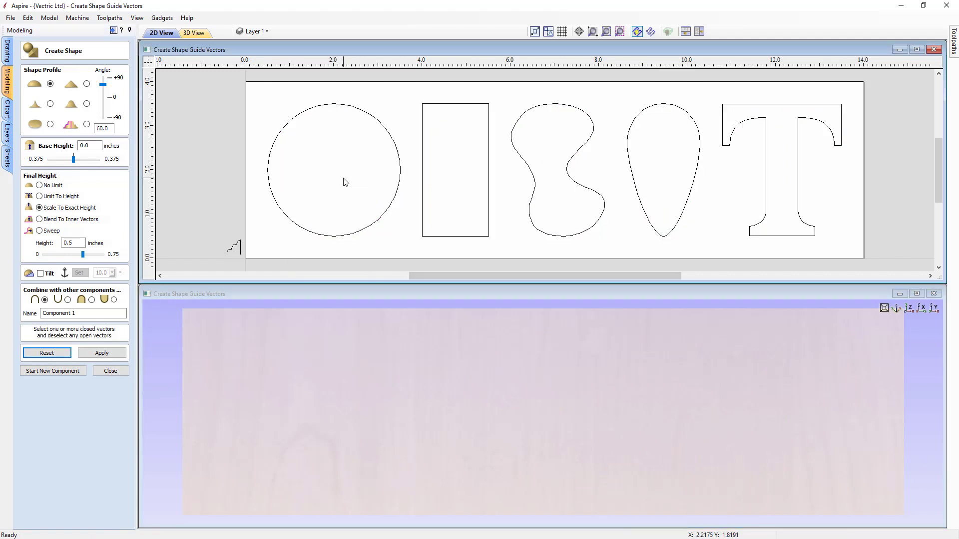
{"action": "left_click", "coordinate": [363, 110]}
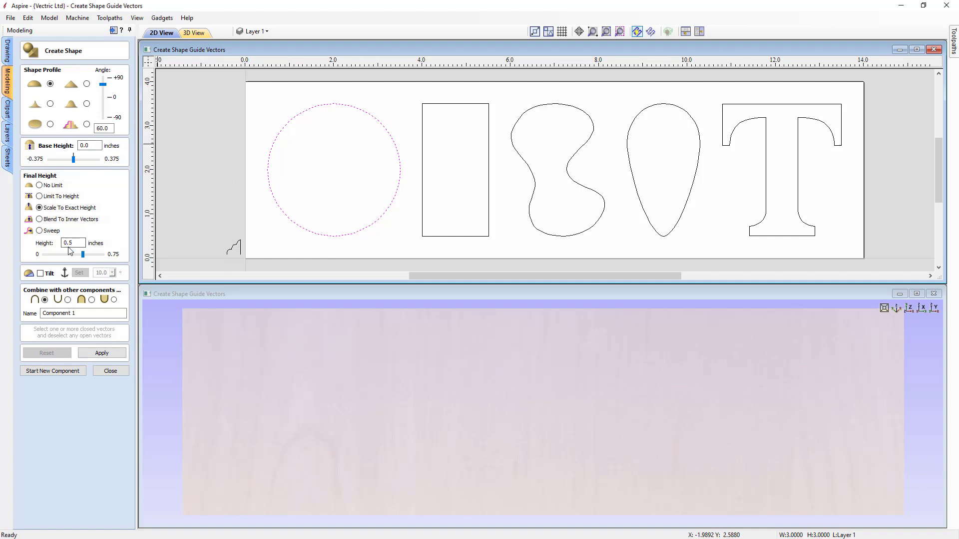
{"action": "left_click", "coordinate": [103, 354]}
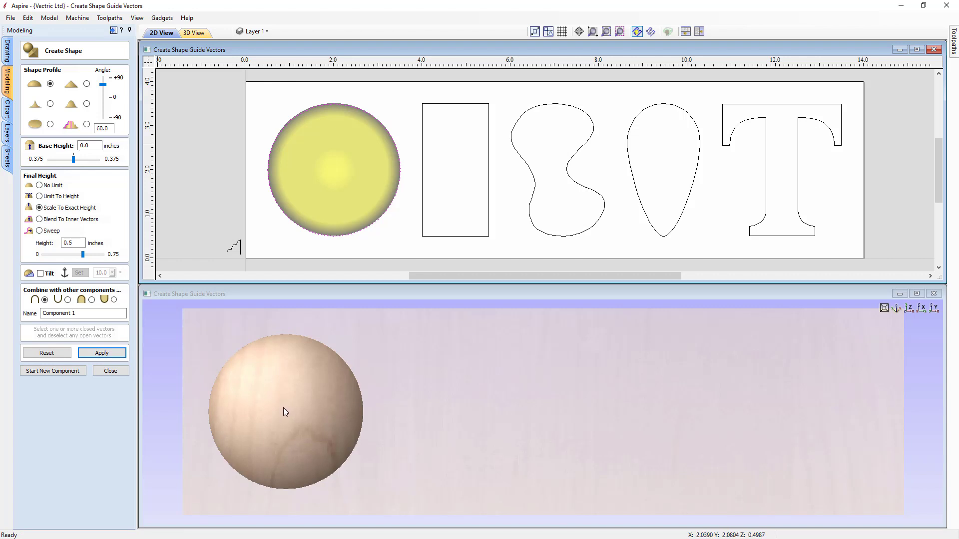
{"action": "left_click", "coordinate": [56, 371]}
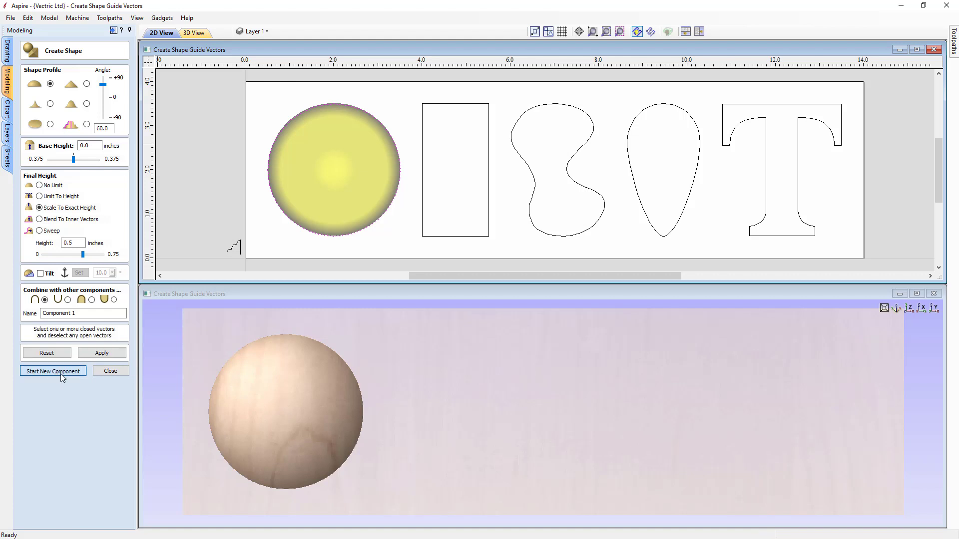
- Build the rectangle with the angular profile scaled to an exact height of 0.25 inches, and start a new component
{"action": "left_click", "coordinate": [446, 105]}
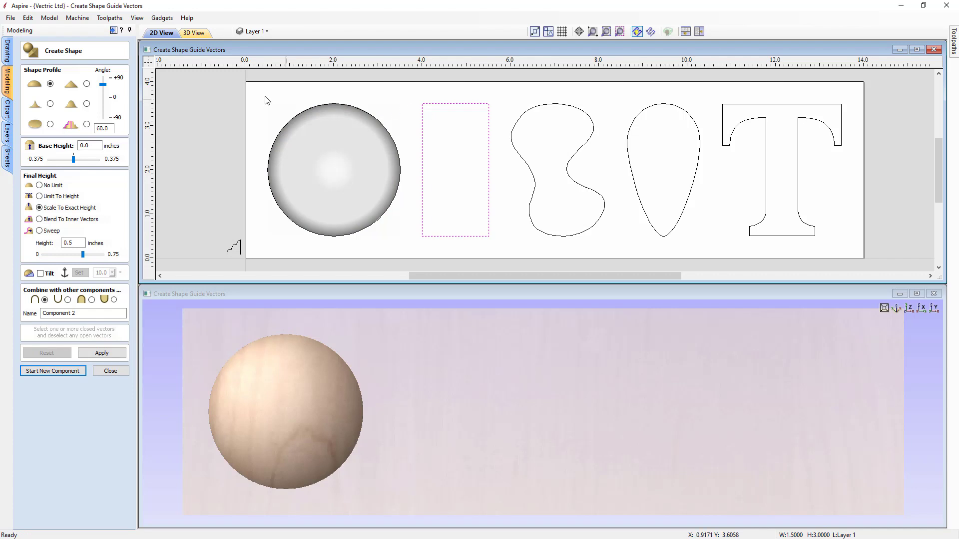
{"action": "left_click", "coordinate": [86, 84]}
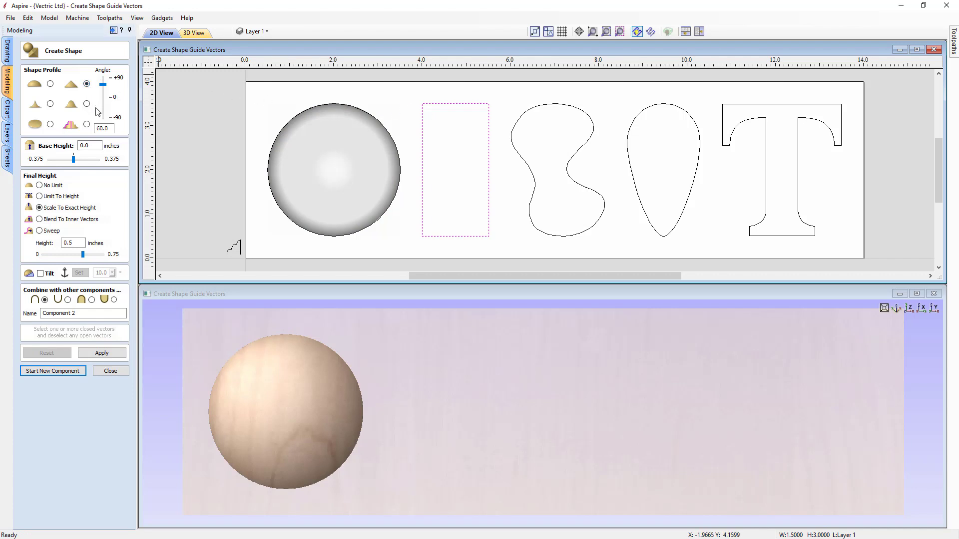
{"action": "left_click", "coordinate": [102, 129]}
{"action": "left_click", "coordinate": [70, 243]}
{"action": "type", "text": "2"}
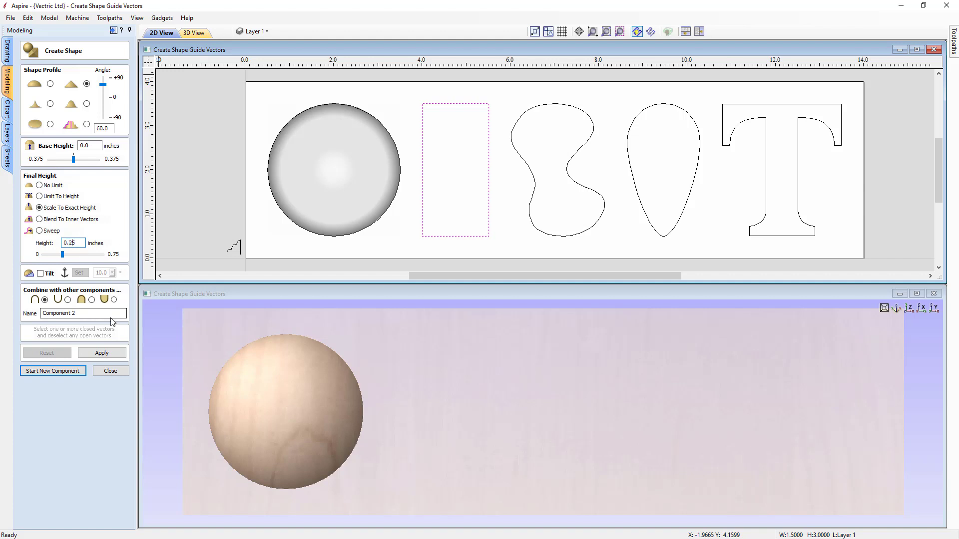
{"action": "left_click", "coordinate": [102, 353]}
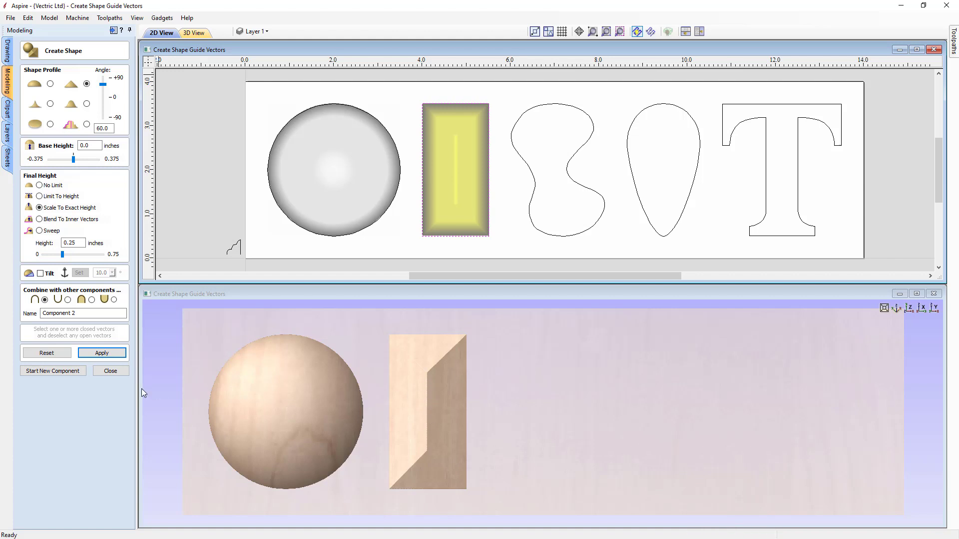
{"action": "left_click", "coordinate": [55, 372]}
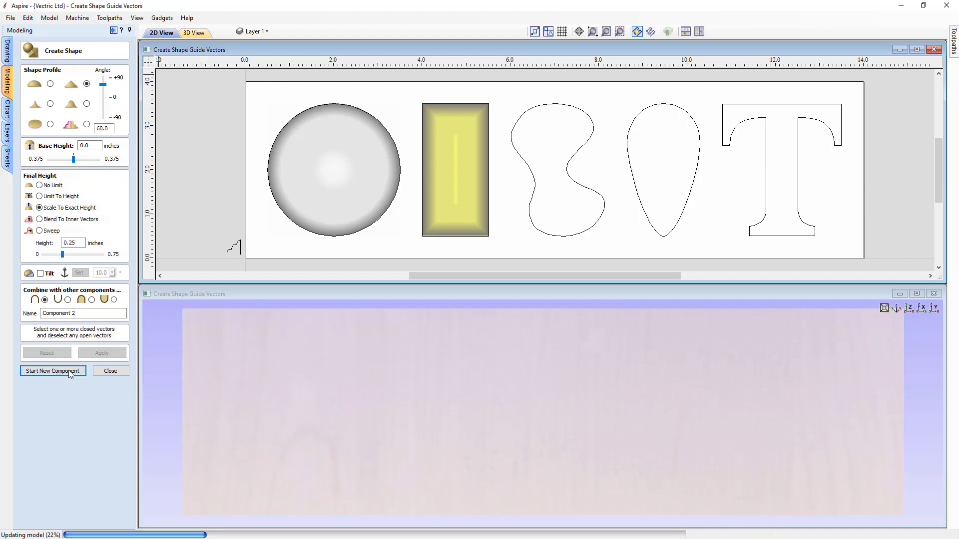
- Build the wavy vector as a curved shape with a 40° angle scaled to an exact height of 0.75 inches
{"action": "left_click", "coordinate": [566, 107]}
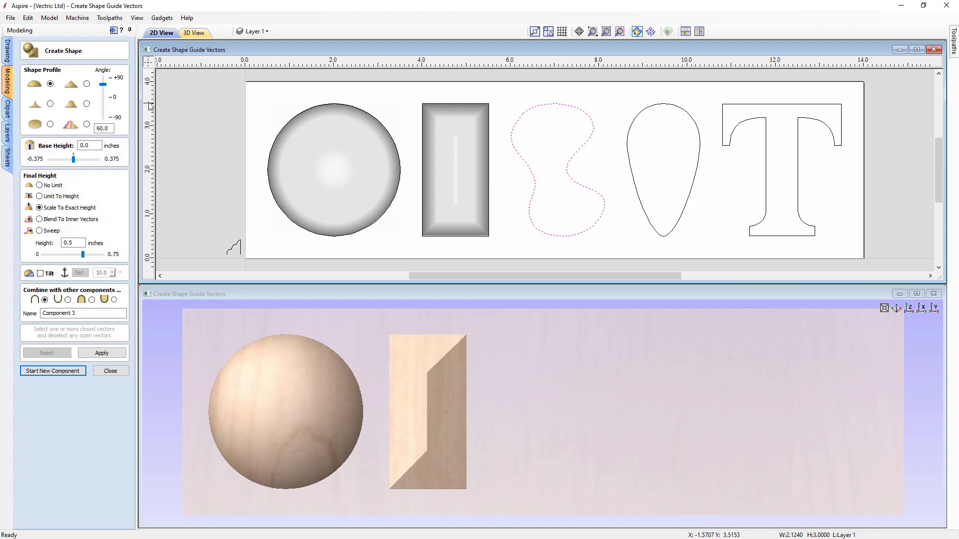
{"action": "double_click", "coordinate": [110, 130]}
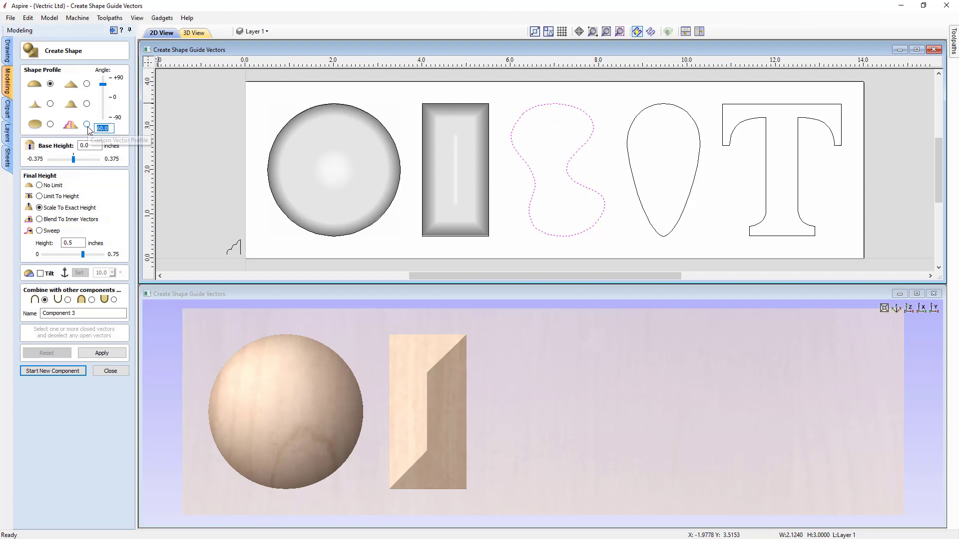
{"action": "type", "text": "40"}
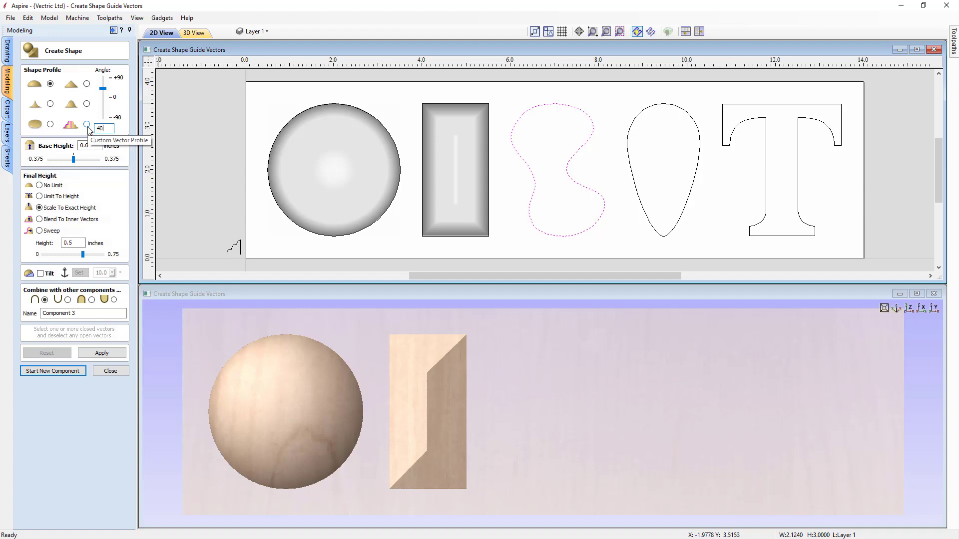
{"action": "left_click", "coordinate": [71, 243]}
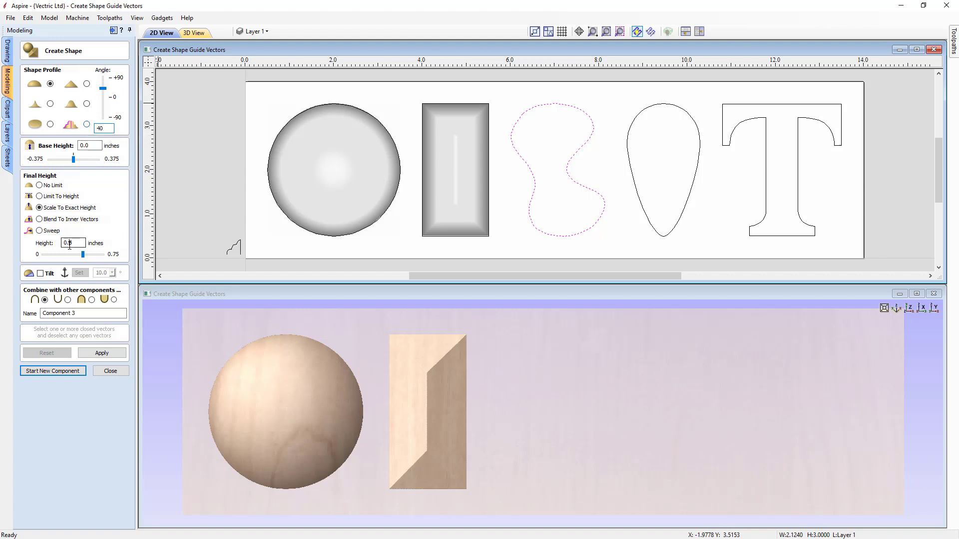
{"action": "left_click", "coordinate": [70, 244]}
{"action": "type", "text": "7"}
{"action": "left_click", "coordinate": [102, 353]}
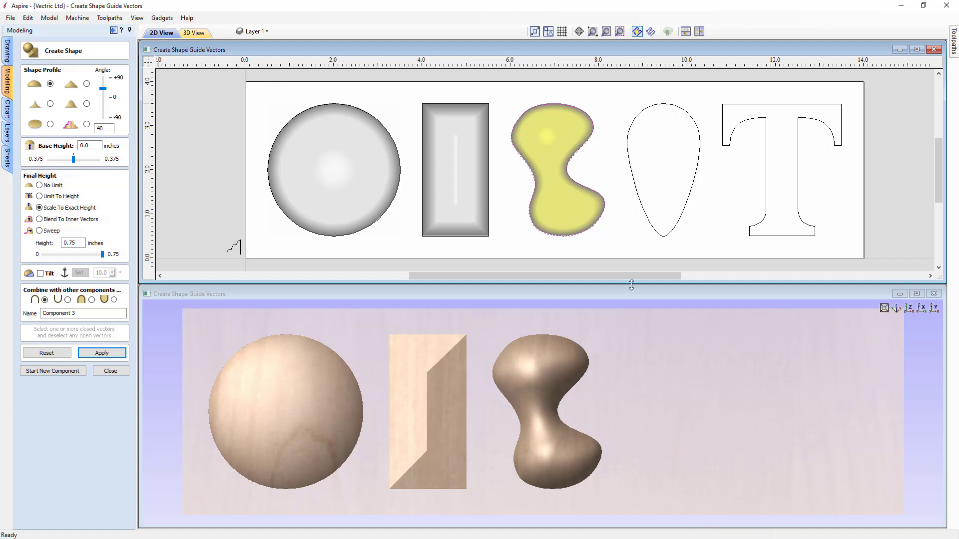
- Reselect the wavy vector instead of the teardrop, reapply its 40° curved shape at 0.75 inches, and start a new component
{"action": "left_click", "coordinate": [635, 188]}
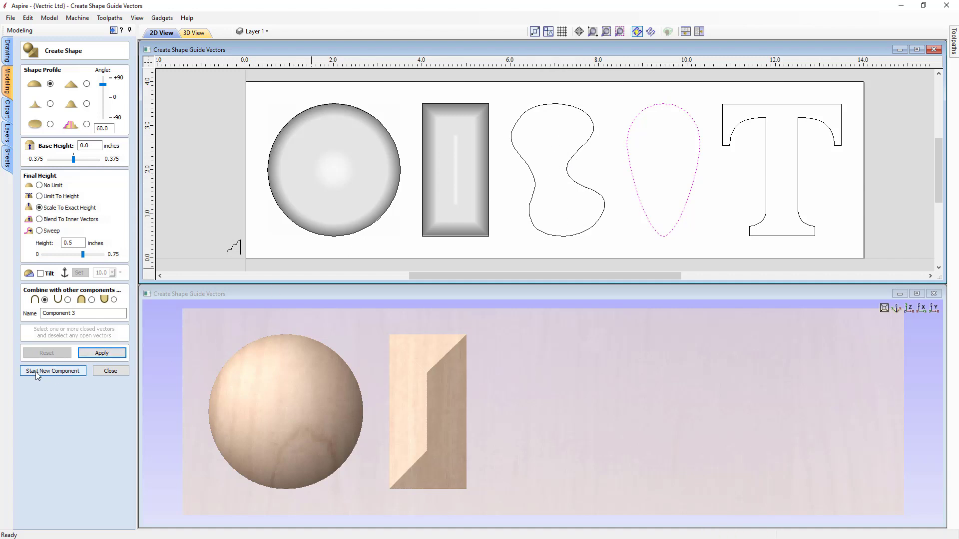
{"action": "left_click", "coordinate": [102, 354]}
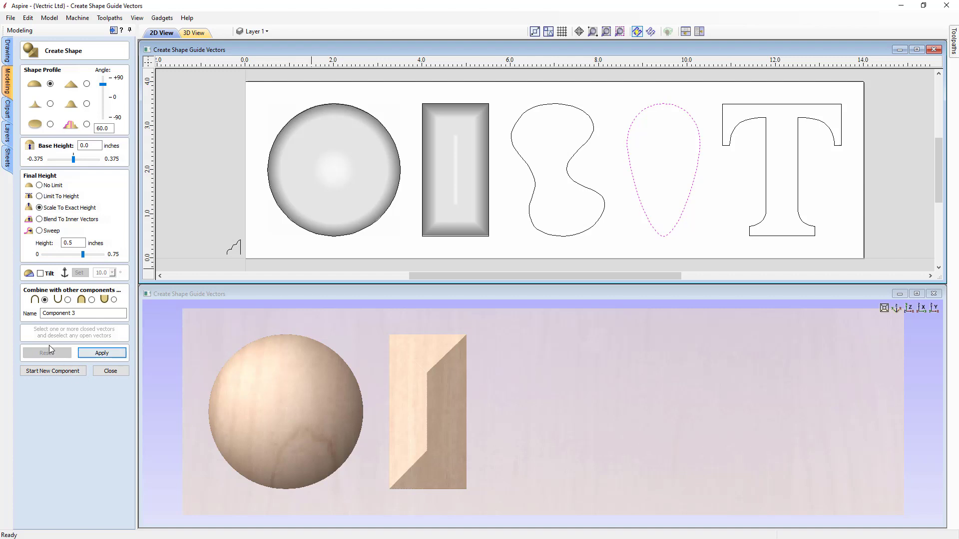
{"action": "left_click", "coordinate": [587, 146]}
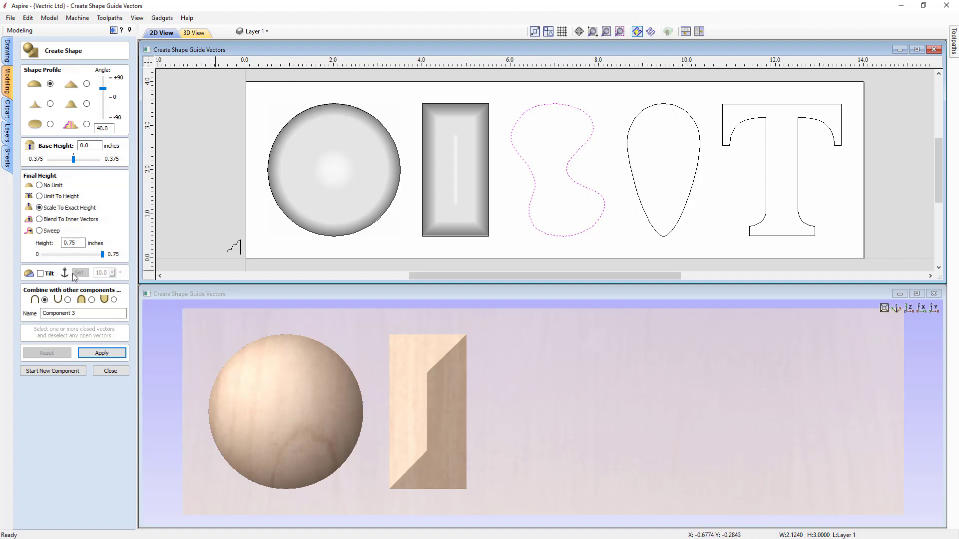
{"action": "left_click", "coordinate": [101, 354]}
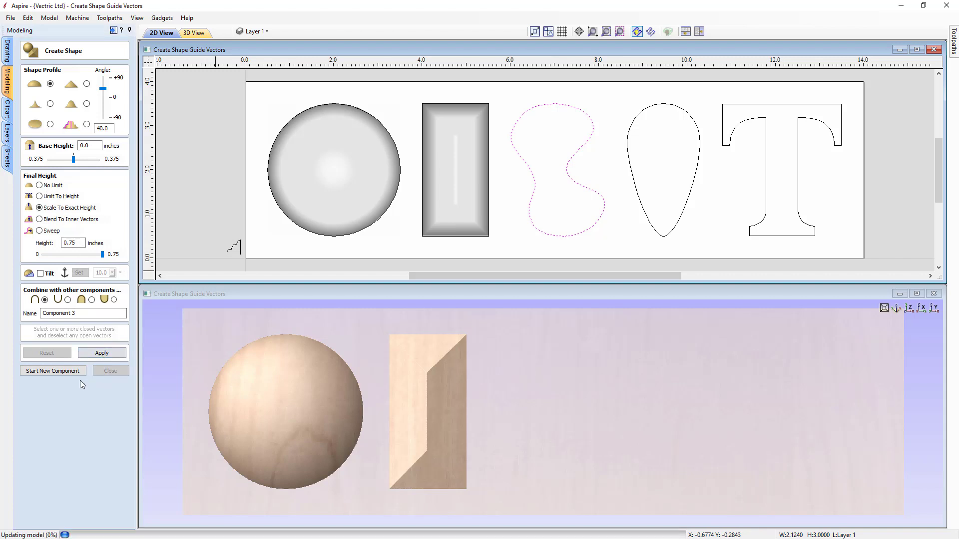
{"action": "left_click", "coordinate": [53, 370]}
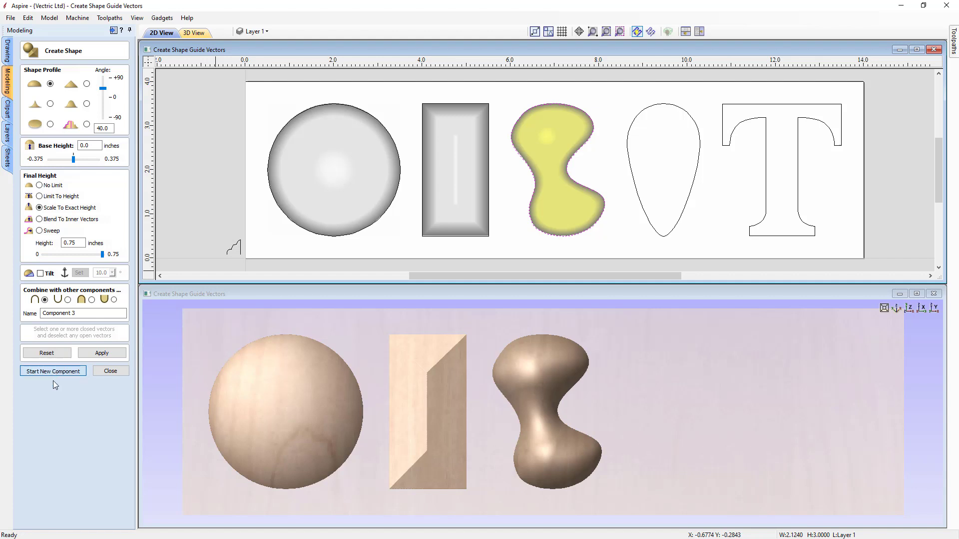
- Build the teardrop vector with the smooth profile, a 0.25-inch base height and scaling to an exact height of 0.25 inches
{"action": "left_click", "coordinate": [666, 105]}
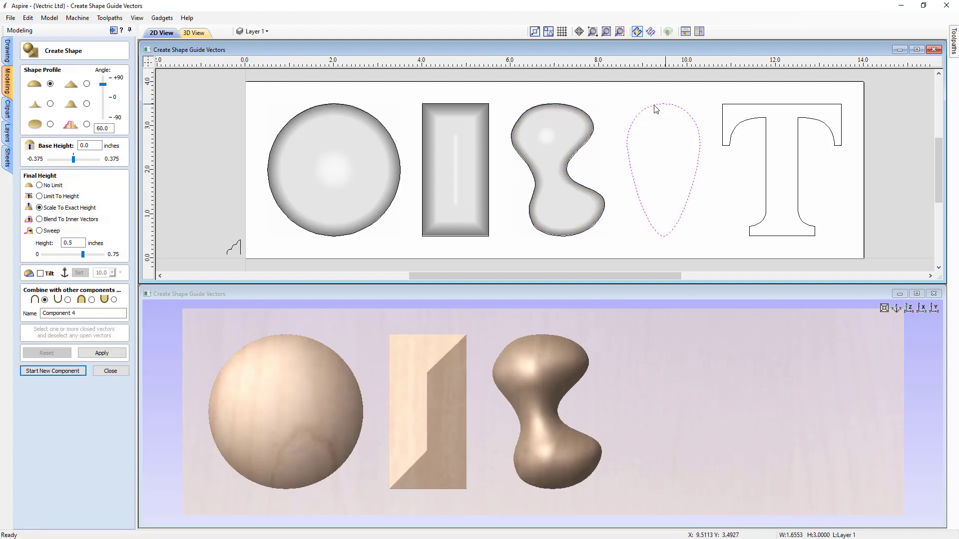
{"action": "left_click", "coordinate": [87, 83]}
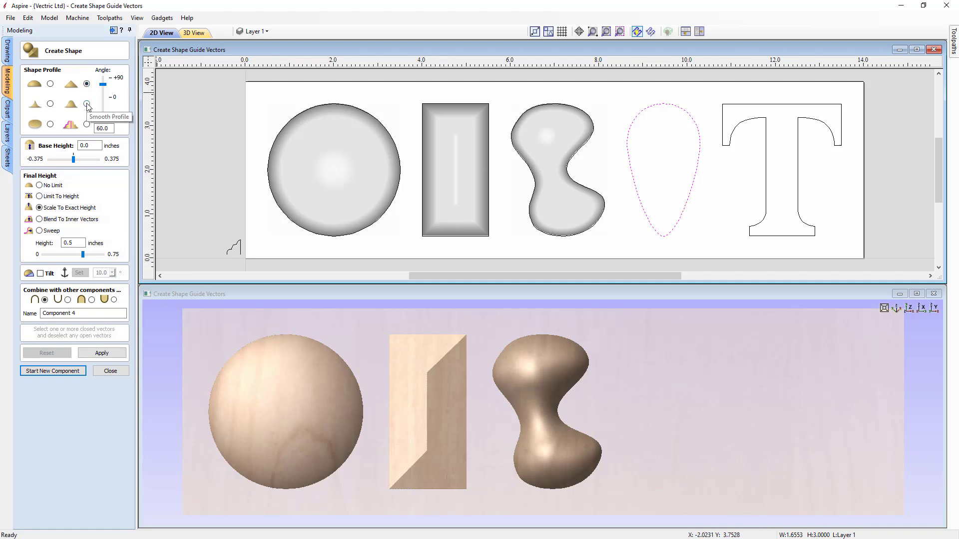
{"action": "left_click", "coordinate": [87, 105]}
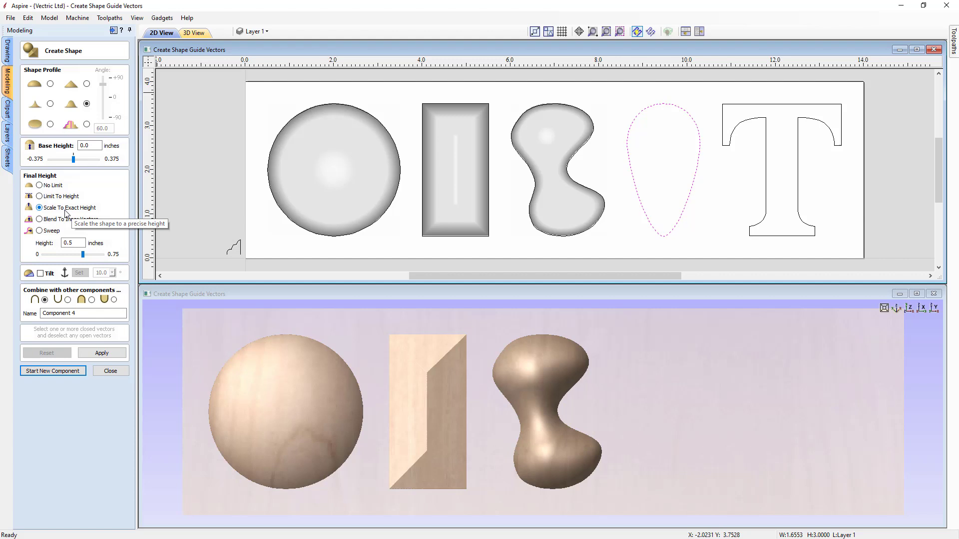
{"action": "left_click", "coordinate": [70, 243]}
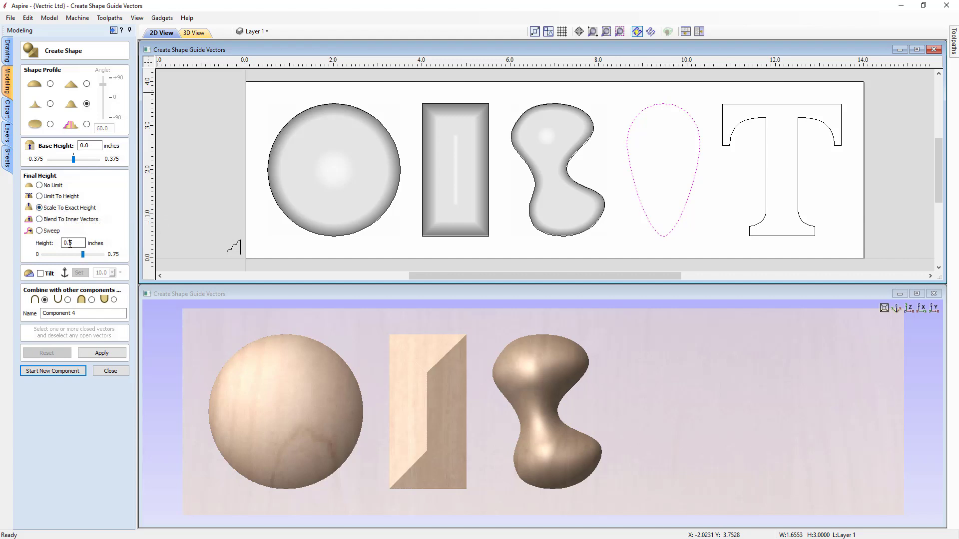
{"action": "double_click", "coordinate": [80, 244]}
{"action": "type", "text": "2"}
{"action": "double_click", "coordinate": [92, 148]}
{"action": "type", "text": "25"}
{"action": "left_click", "coordinate": [75, 243]}
{"action": "left_click", "coordinate": [91, 145]}
{"action": "left_click", "coordinate": [102, 353]}
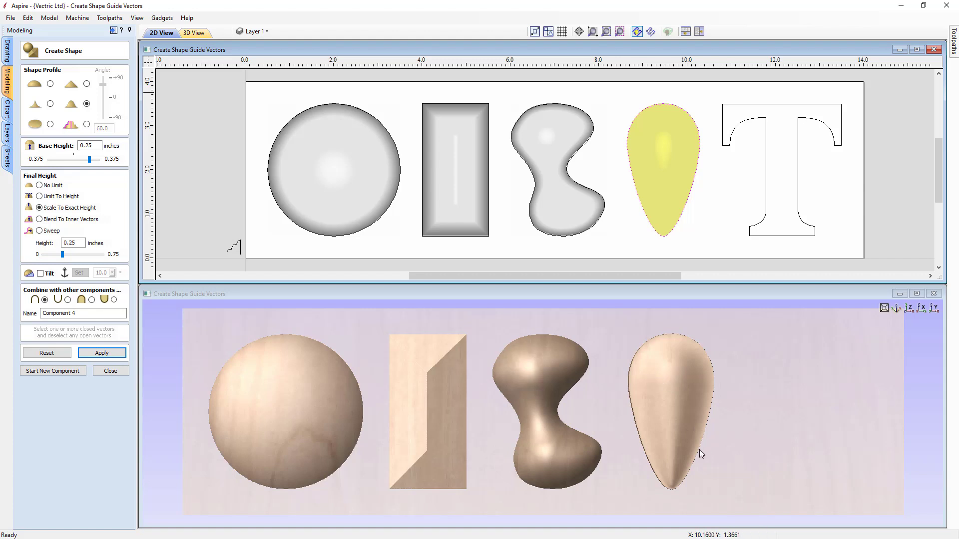
- Inspect the teardrop's raised base in 3D and start a new component
{"action": "left_click_drag", "start_coordinate": [699, 453], "coordinate": [674, 395]}
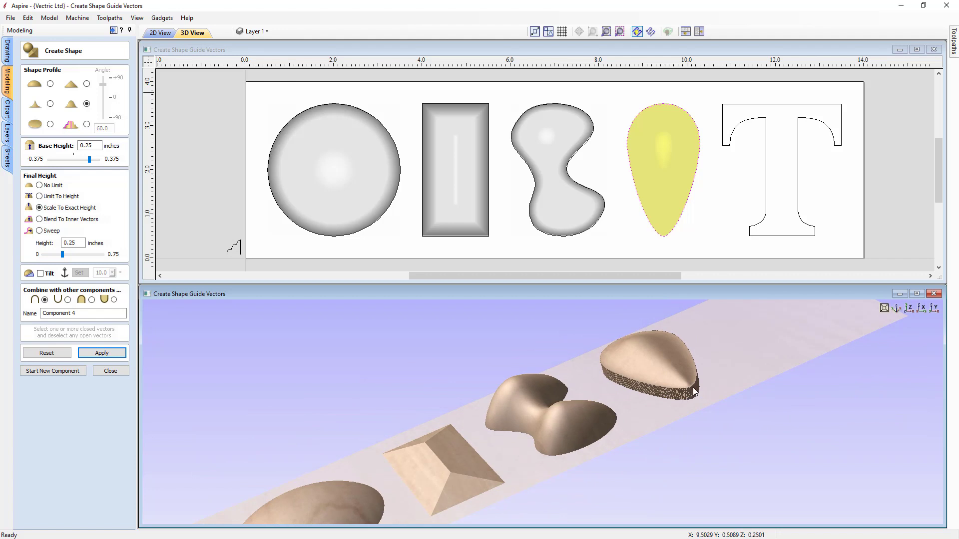
{"action": "left_click", "coordinate": [909, 309]}
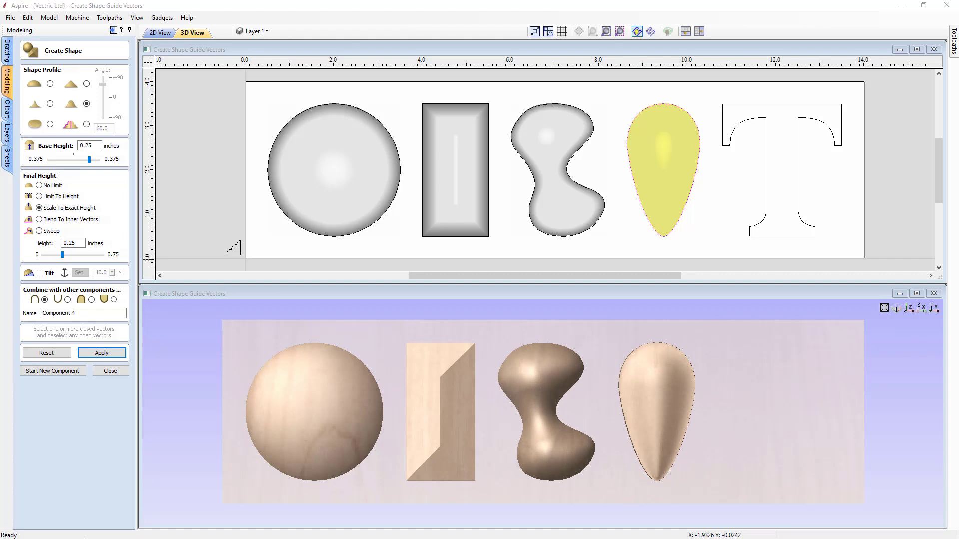
{"action": "left_click", "coordinate": [64, 371]}
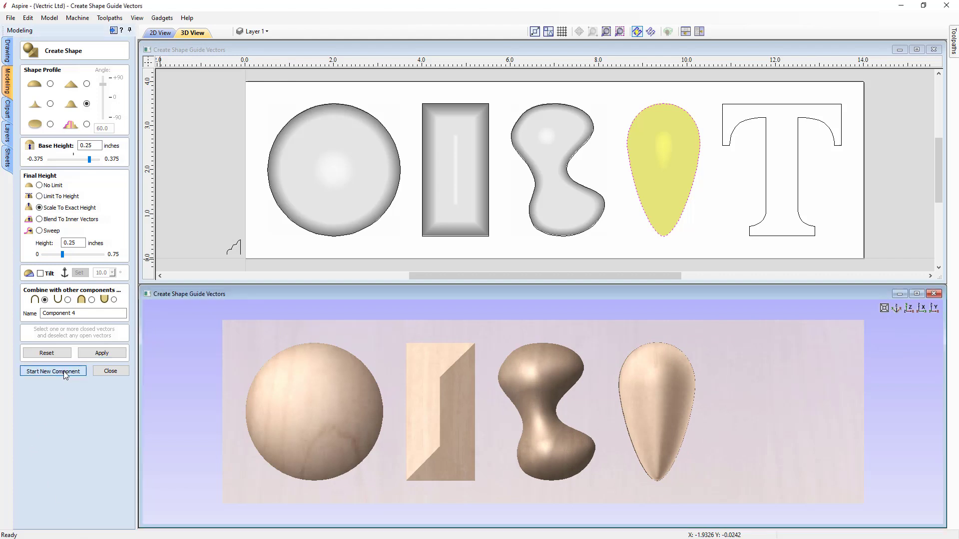
- Build the letter T with a 45° angular profile, a 0.1-inch base height and a height limit of 0.1 inches
{"action": "left_click", "coordinate": [766, 183]}
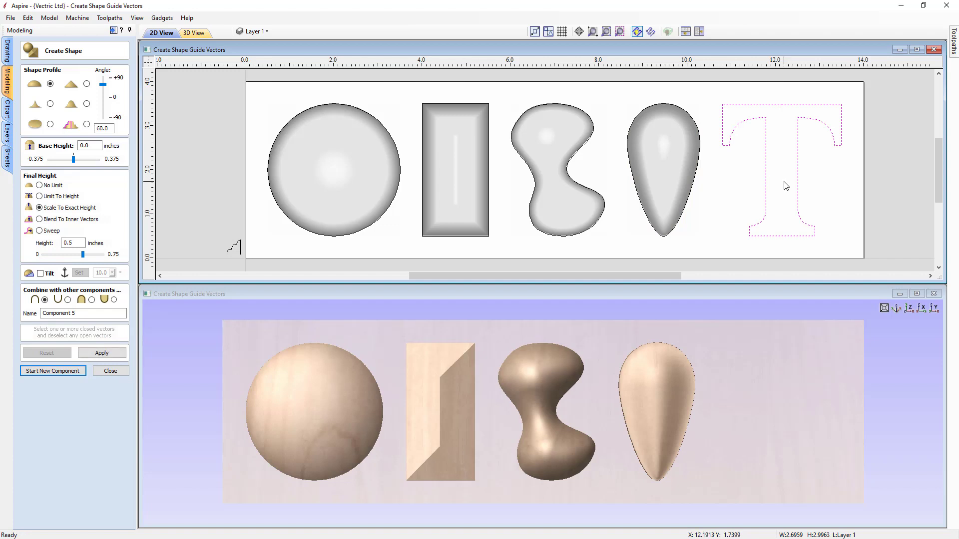
{"action": "left_click", "coordinate": [88, 84]}
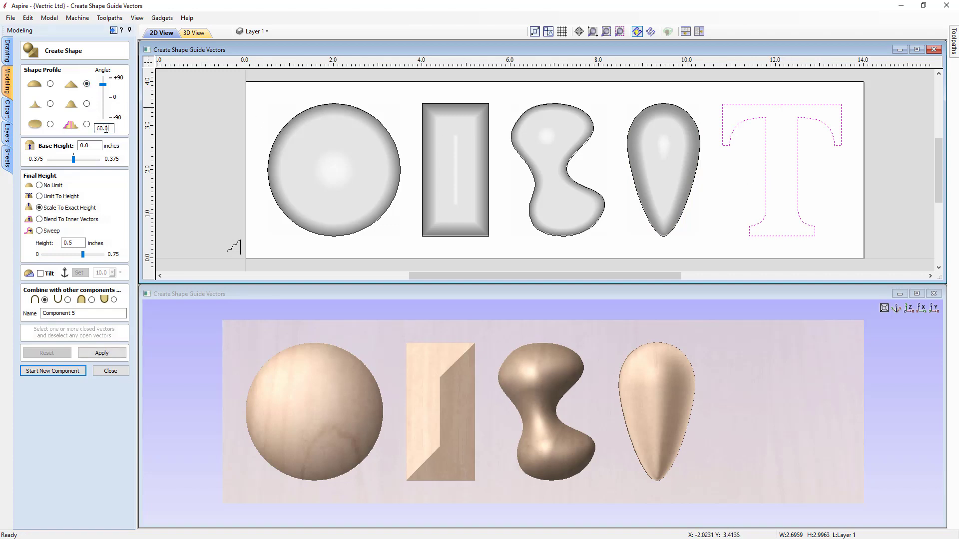
{"action": "type", "text": "45"}
{"action": "double_click", "coordinate": [92, 146]}
{"action": "type", "text": "1"}
{"action": "left_click", "coordinate": [70, 196]}
{"action": "double_click", "coordinate": [70, 243]}
{"action": "type", "text": "1"}
{"action": "left_click", "coordinate": [109, 354]}
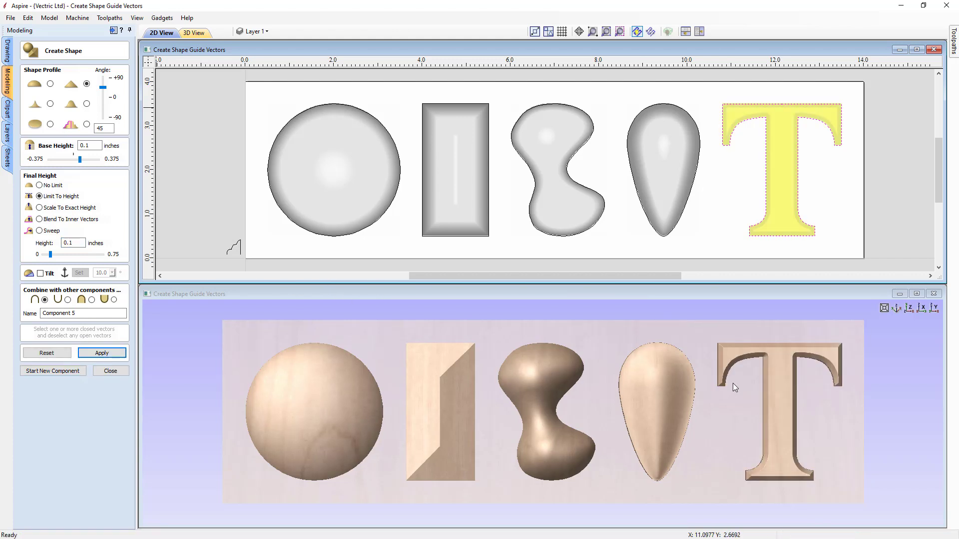
- Inspect the letter T beside the other shapes in 3D and close the Create Shape tool
{"action": "left_click_drag", "start_coordinate": [751, 411], "coordinate": [765, 377]}
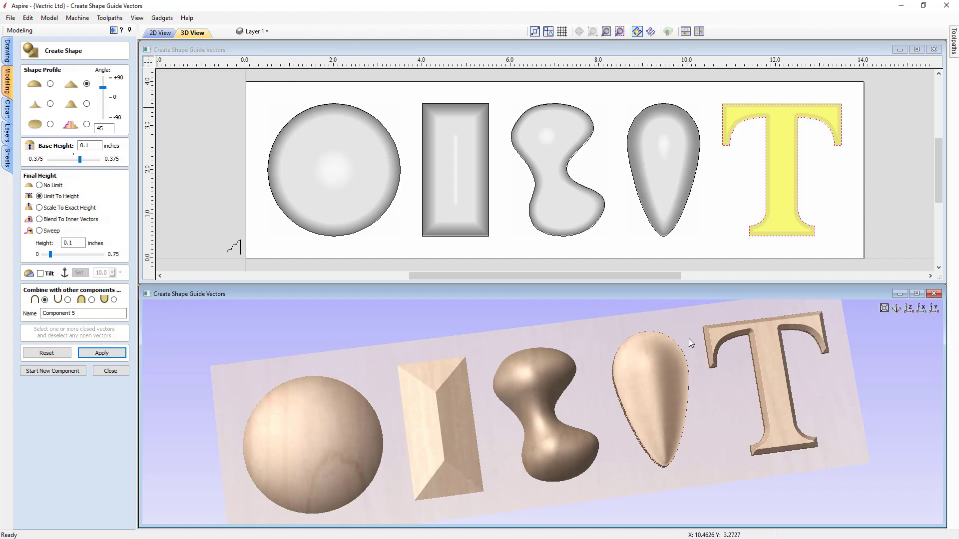
{"action": "left_click_drag", "start_coordinate": [592, 343], "coordinate": [763, 459]}
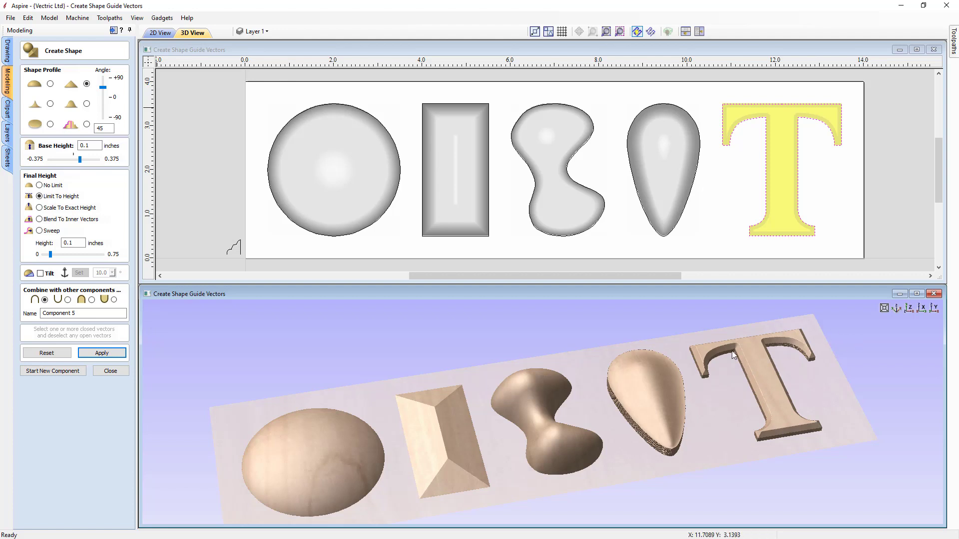
{"action": "left_click", "coordinate": [908, 308]}
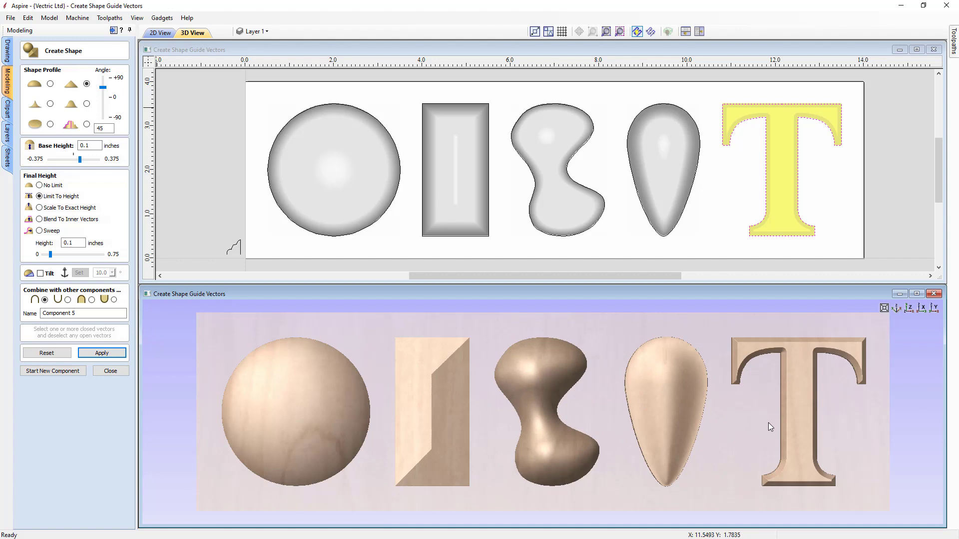
{"action": "left_click", "coordinate": [106, 371]}
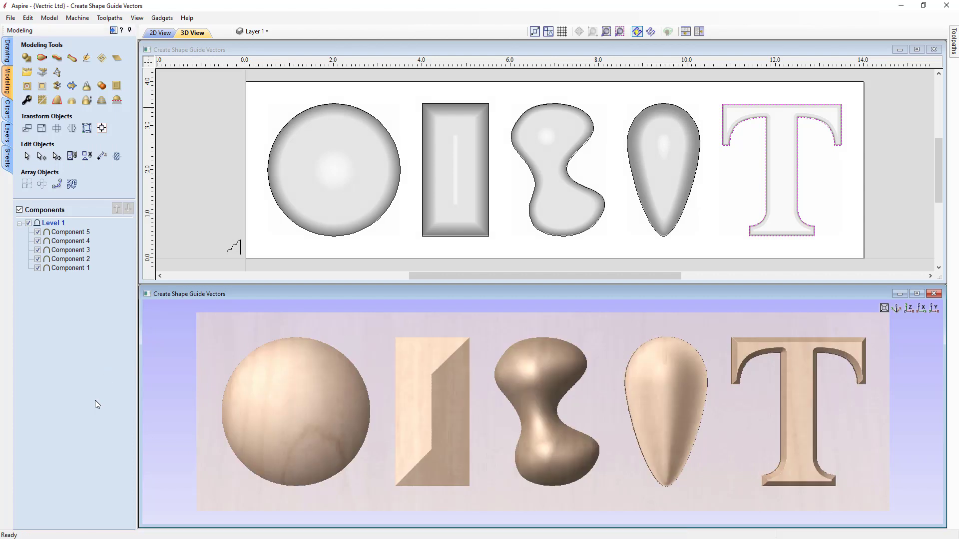
- Highlight each of the five components in turn to match it with its shape, and clear the selection
{"action": "left_click", "coordinate": [78, 233]}
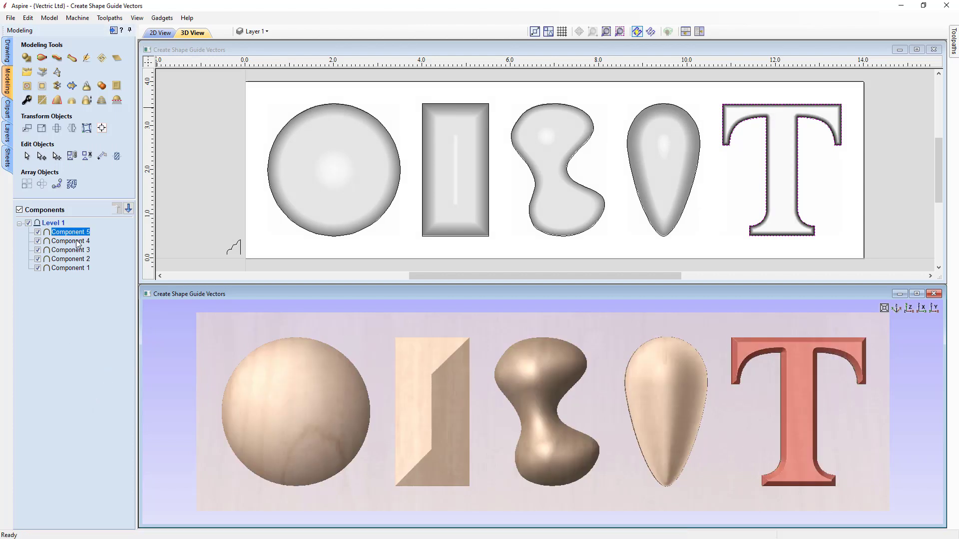
{"action": "left_click", "coordinate": [78, 241]}
{"action": "left_click", "coordinate": [78, 250]}
{"action": "left_click", "coordinate": [79, 259]}
{"action": "left_click", "coordinate": [78, 268]}
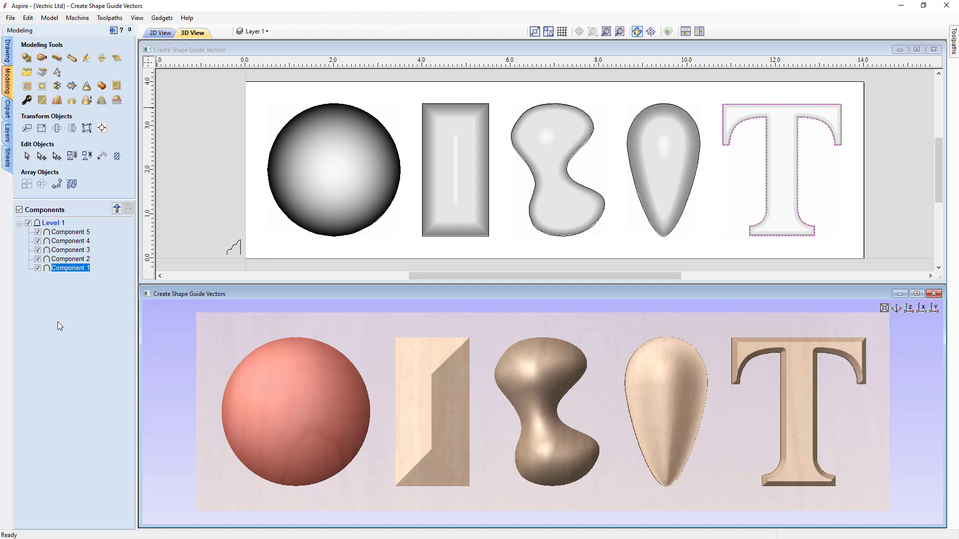
{"action": "left_click", "coordinate": [58, 322]}
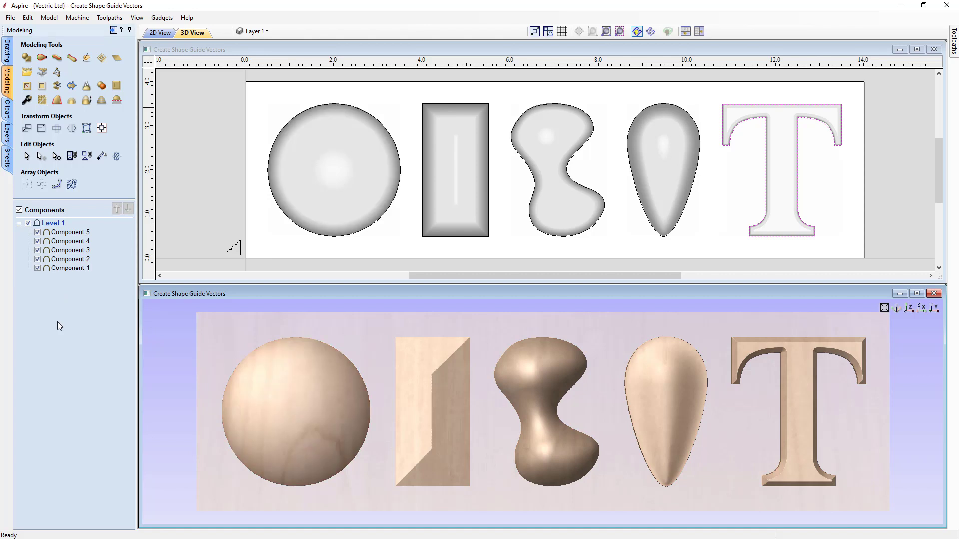
- Select Component 5 through Component 1 together and delete them all
{"action": "left_click", "coordinate": [75, 233]}
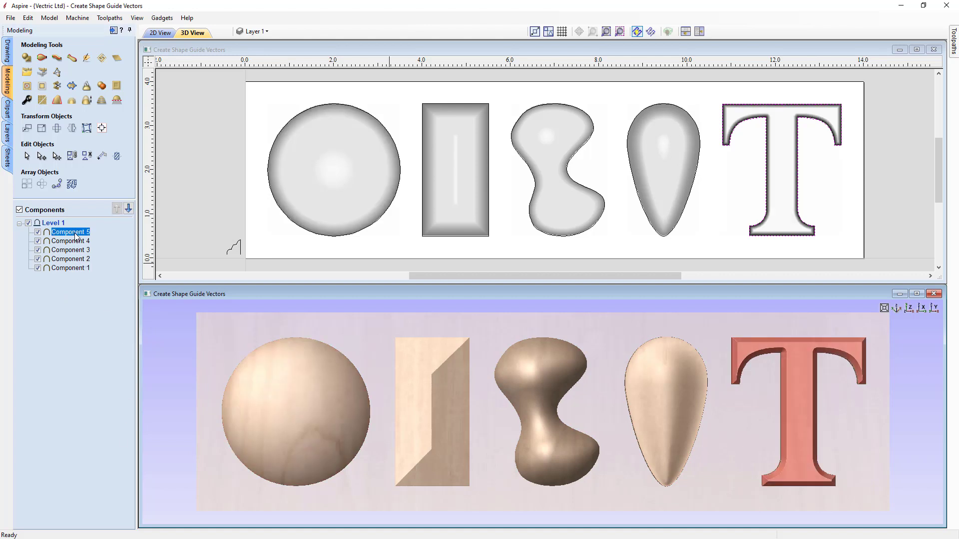
{"action": "left_click", "coordinate": [78, 269], "text": "shift"}
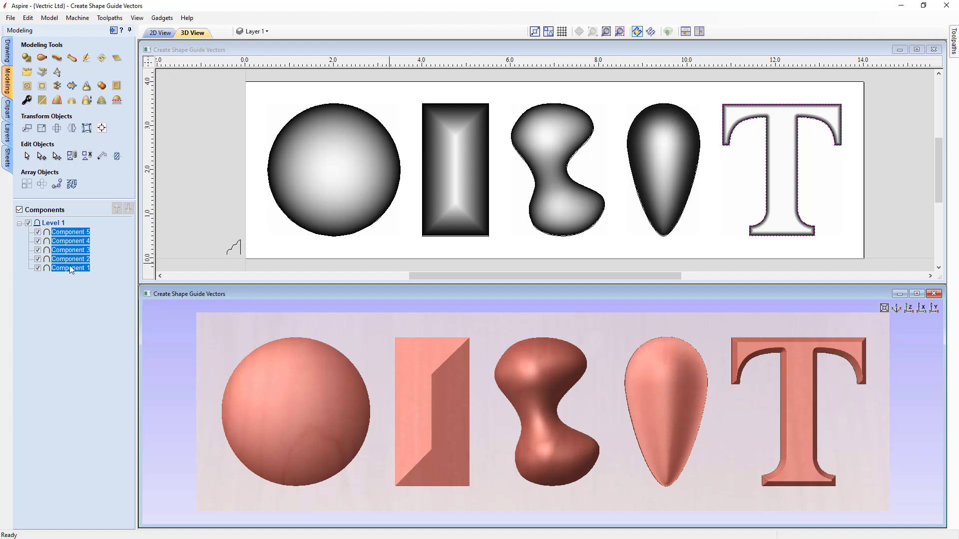
{"action": "right_click", "coordinate": [72, 250]}
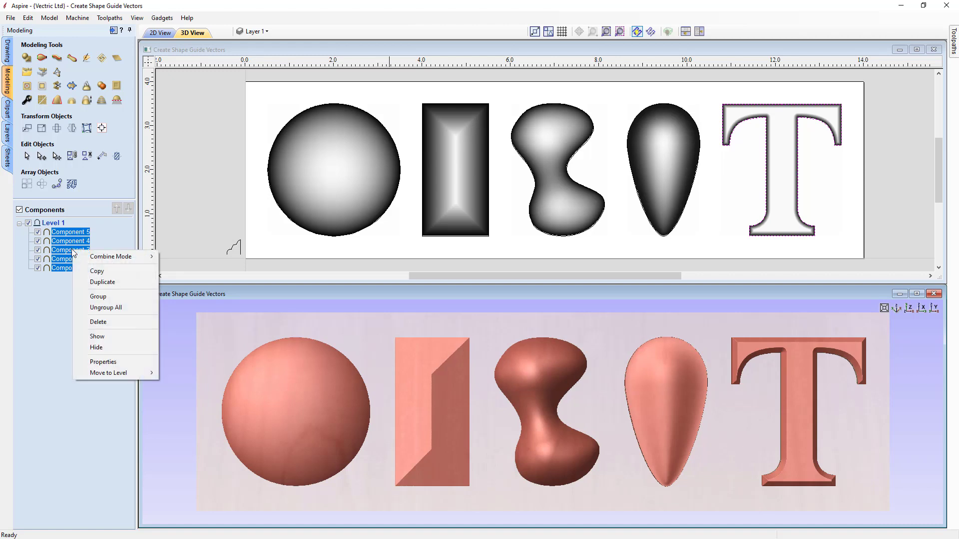
{"action": "left_click", "coordinate": [116, 322]}
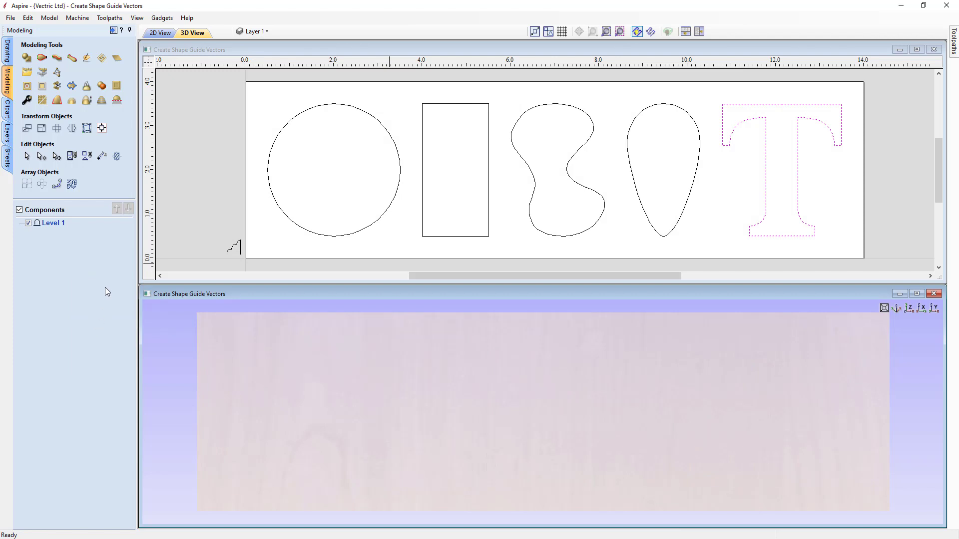
- Reopen Create Shape, hide Layer 1, and show the Blend To Inner Vectors layer as the active layer
{"action": "left_click", "coordinate": [27, 59]}
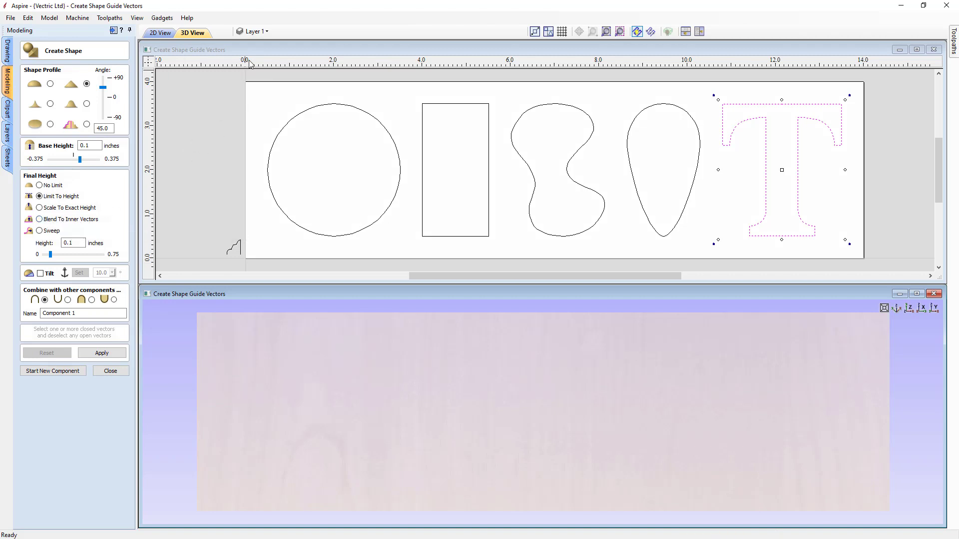
{"action": "left_click", "coordinate": [256, 31]}
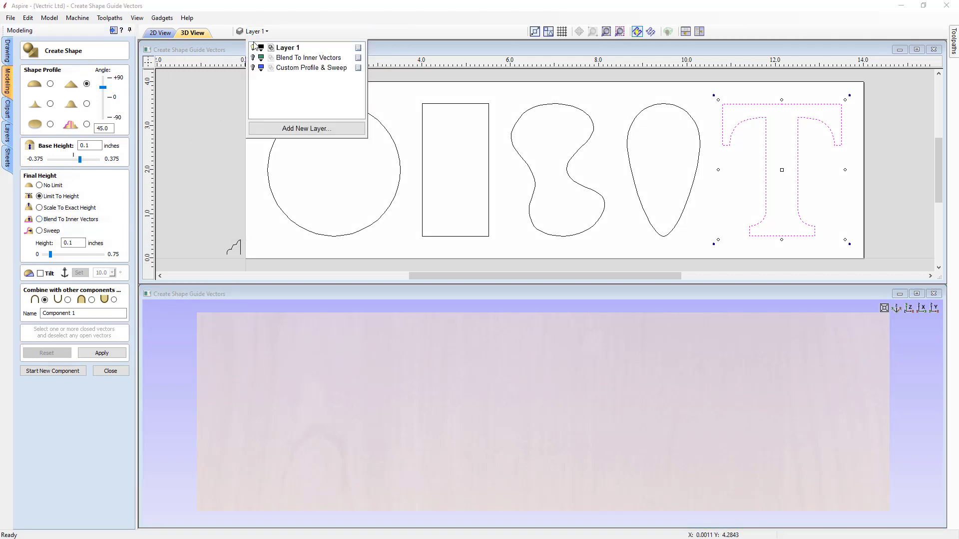
{"action": "left_click", "coordinate": [253, 48]}
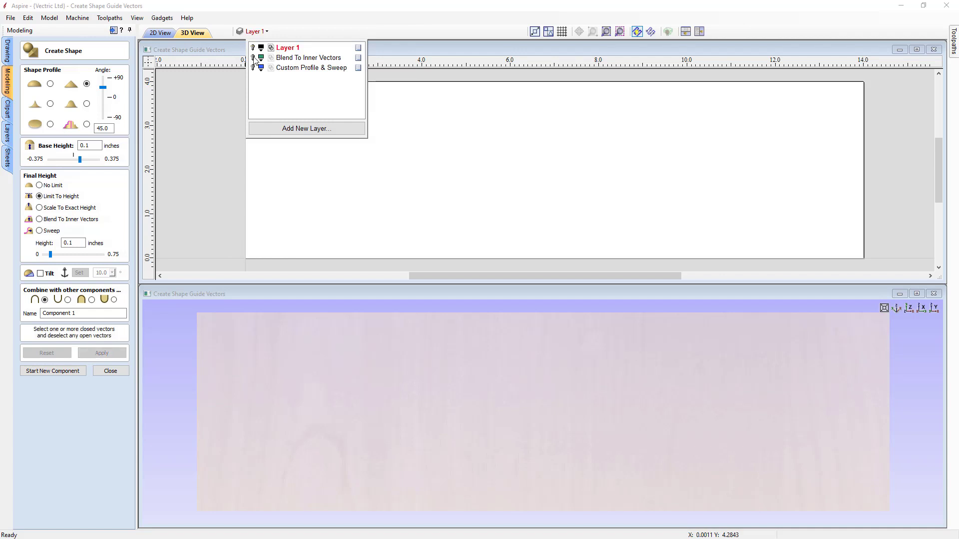
{"action": "left_click", "coordinate": [253, 58]}
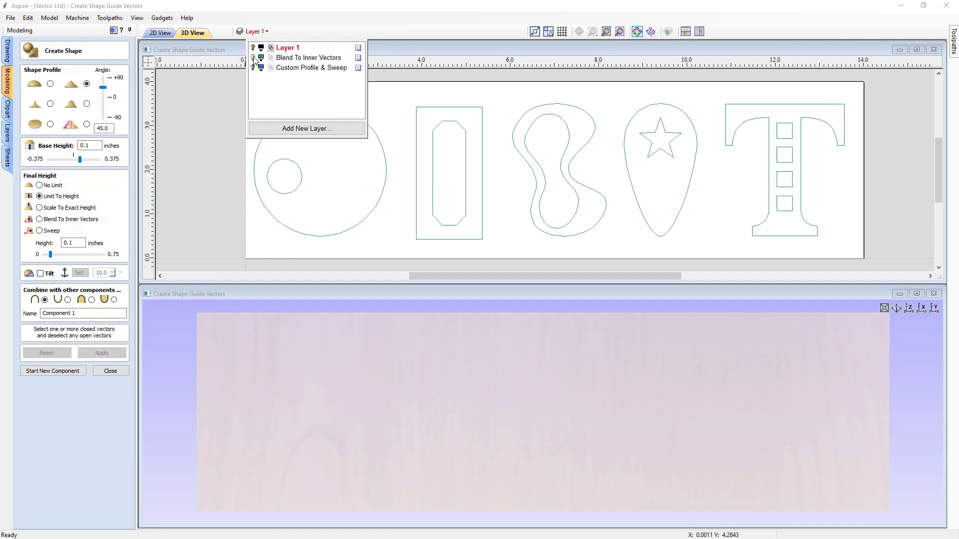
{"action": "left_click", "coordinate": [310, 58]}
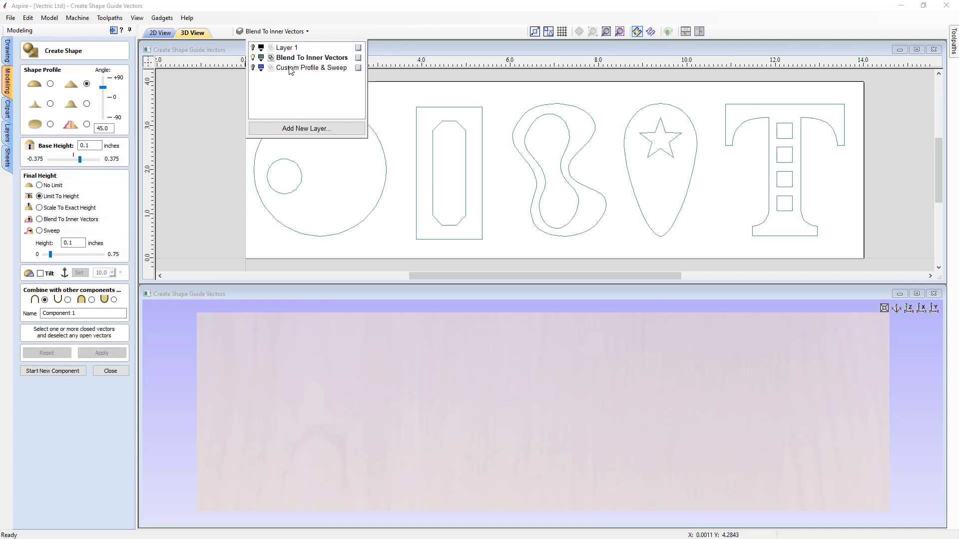
{"action": "left_click", "coordinate": [219, 181]}
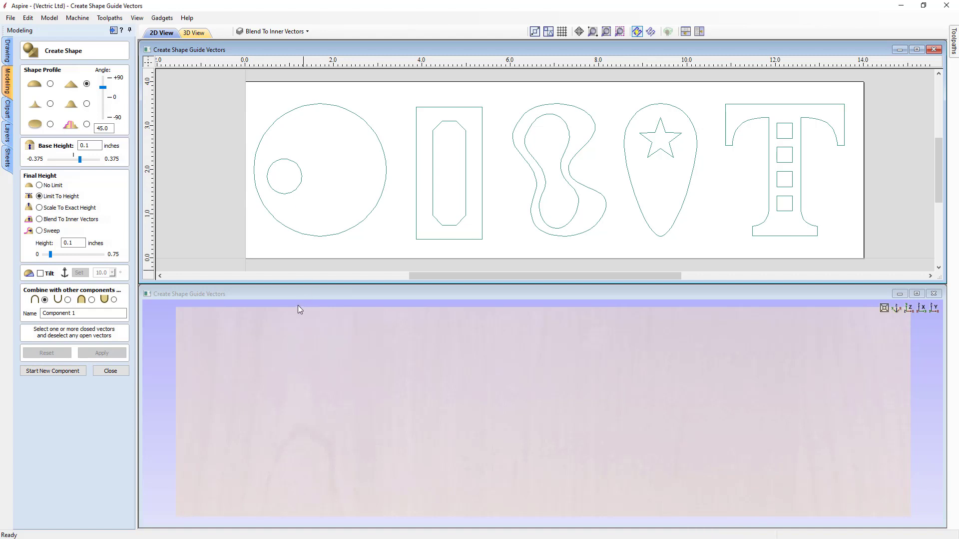
- Build all the layer's vectors with the concave profile, zero base height and Blend To Inner Vectors at 0.3 inches
{"action": "left_click_drag", "start_coordinate": [251, 89], "coordinate": [871, 258]}
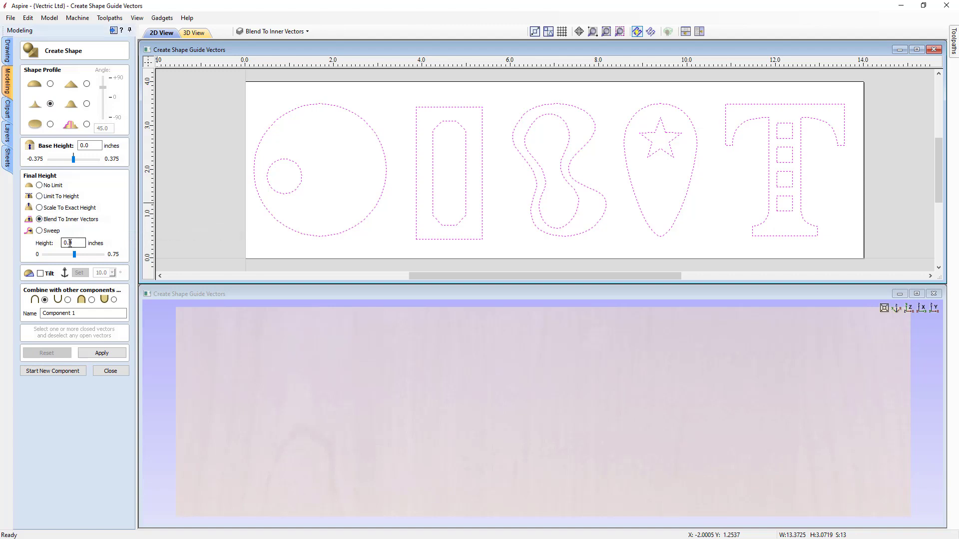
{"action": "left_click_drag", "start_coordinate": [70, 242], "coordinate": [73, 243]}
{"action": "type", "text": "3"}
{"action": "left_click", "coordinate": [101, 353]}
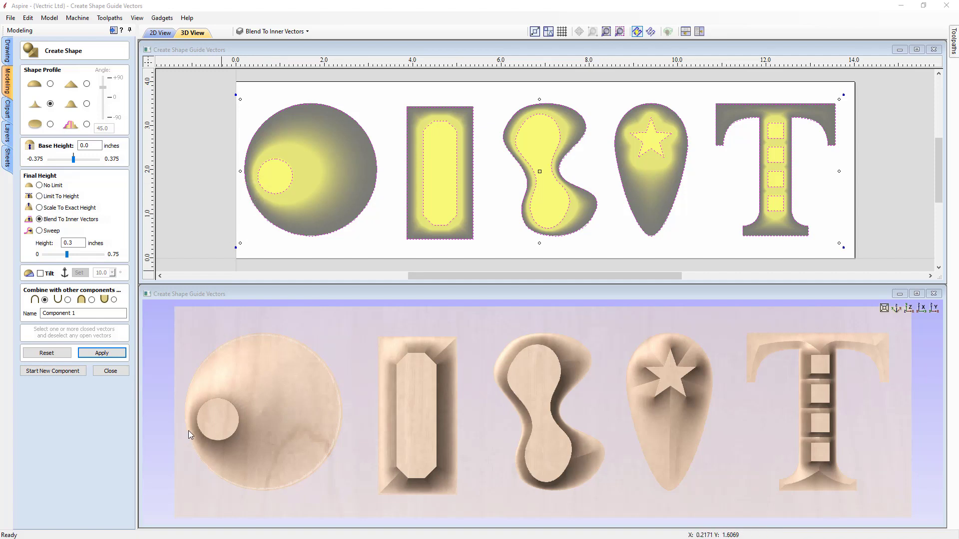
- Examine in 3D how each outer shape blends up to its inner vectors, viewing the model from several angles
{"action": "left_click_drag", "start_coordinate": [424, 432], "coordinate": [185, 383]}
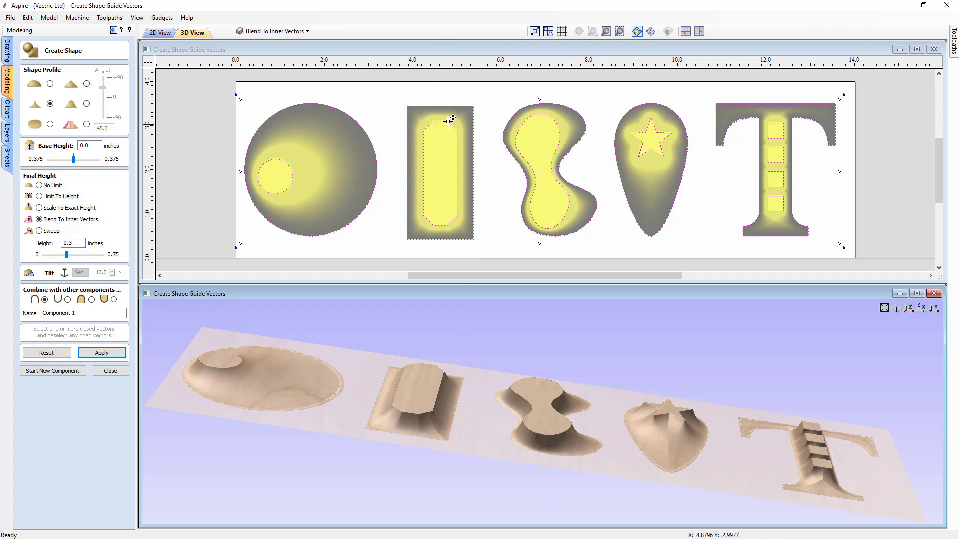
{"action": "left_click", "coordinate": [909, 308]}
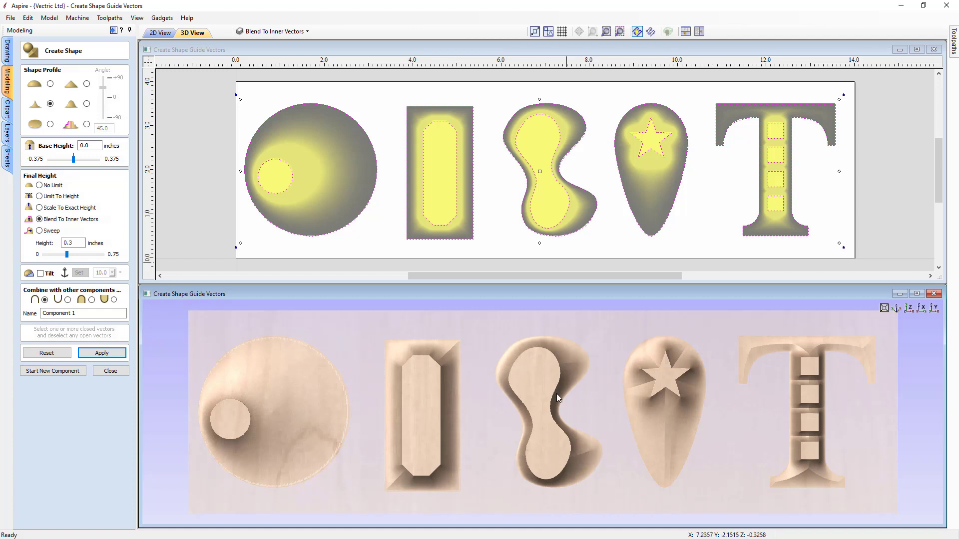
{"action": "left_click_drag", "start_coordinate": [556, 393], "coordinate": [556, 316]}
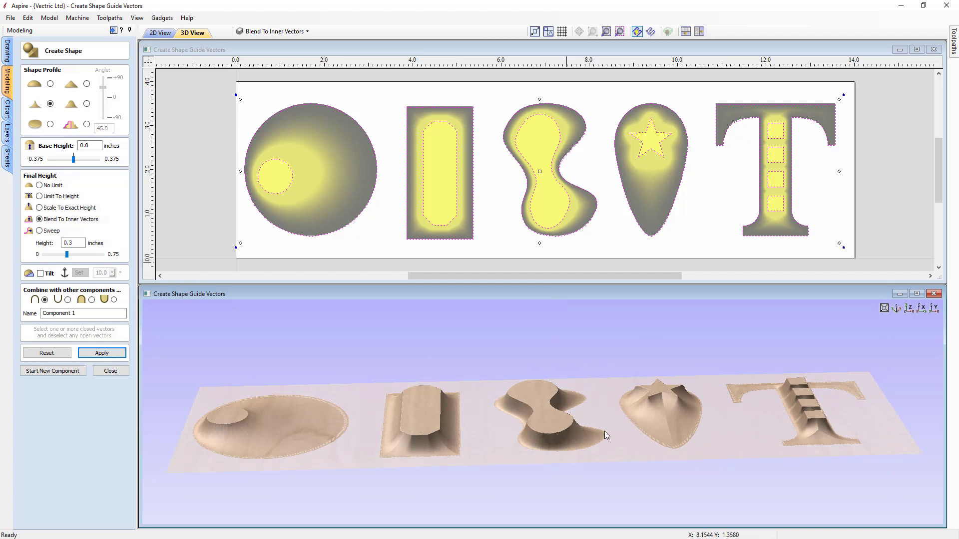
{"action": "left_click_drag", "start_coordinate": [571, 412], "coordinate": [565, 511]}
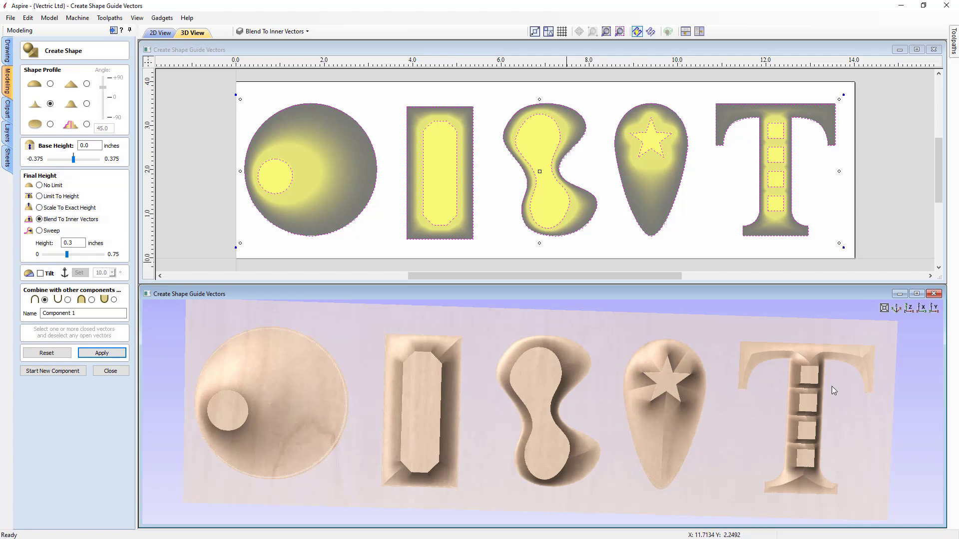
{"action": "left_click_drag", "start_coordinate": [813, 393], "coordinate": [675, 358]}
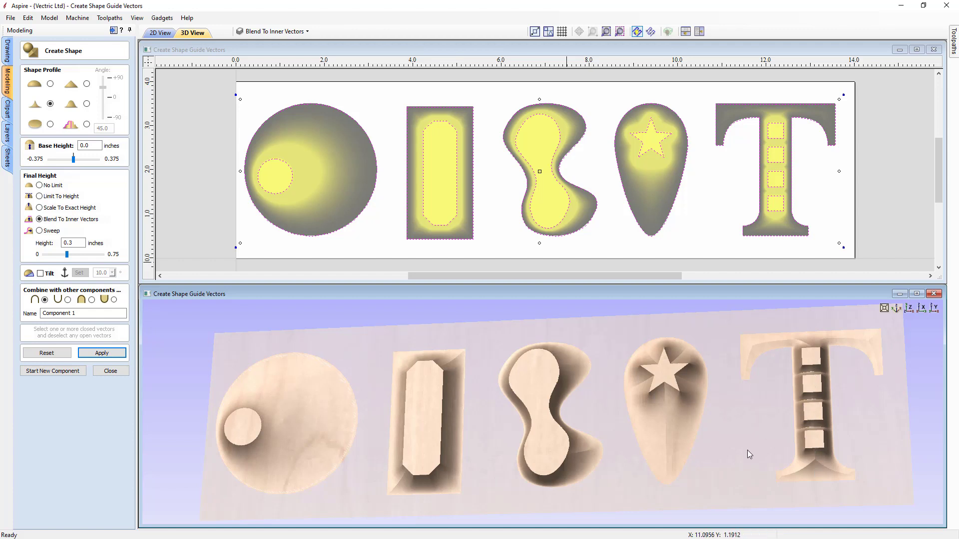
- Try the smooth S-curve profile on the blended shapes and inspect how they rise to the inner vectors in 3D
{"action": "left_click_drag", "start_coordinate": [748, 451], "coordinate": [780, 453]}
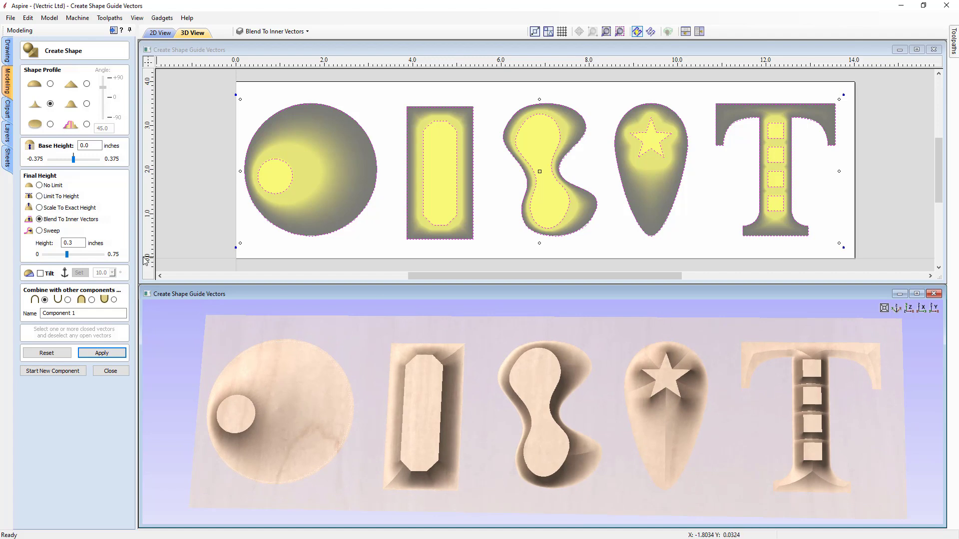
{"action": "left_click", "coordinate": [88, 103]}
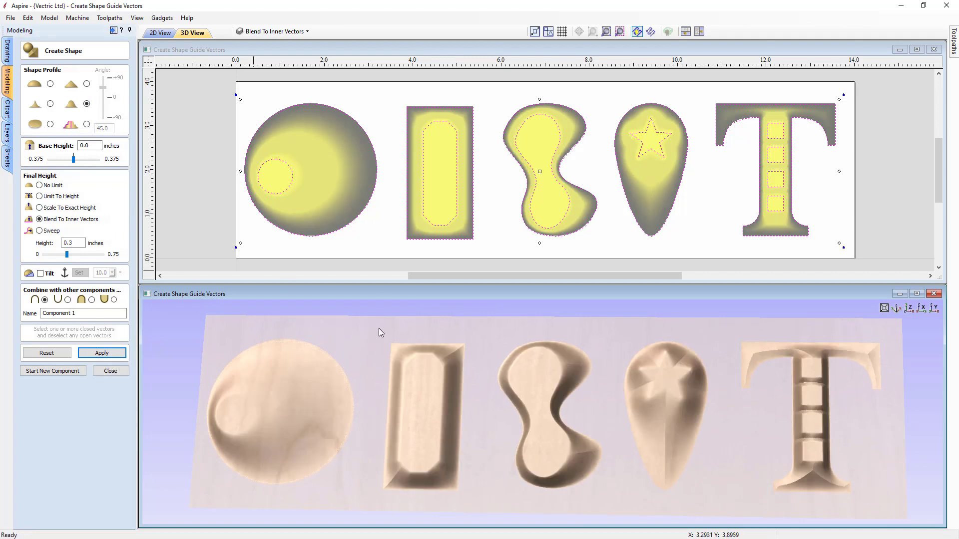
{"action": "left_click_drag", "start_coordinate": [478, 429], "coordinate": [399, 385]}
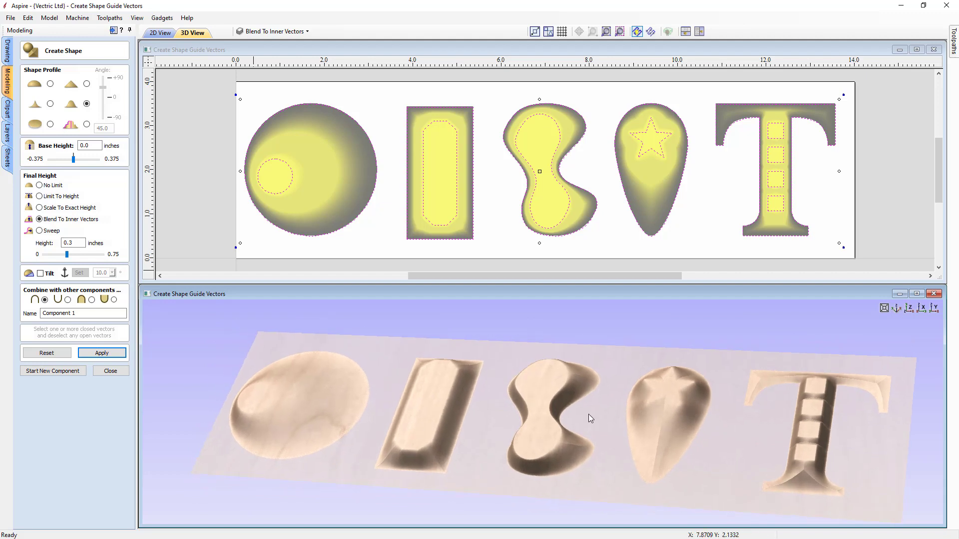
{"action": "left_click_drag", "start_coordinate": [488, 424], "coordinate": [619, 404]}
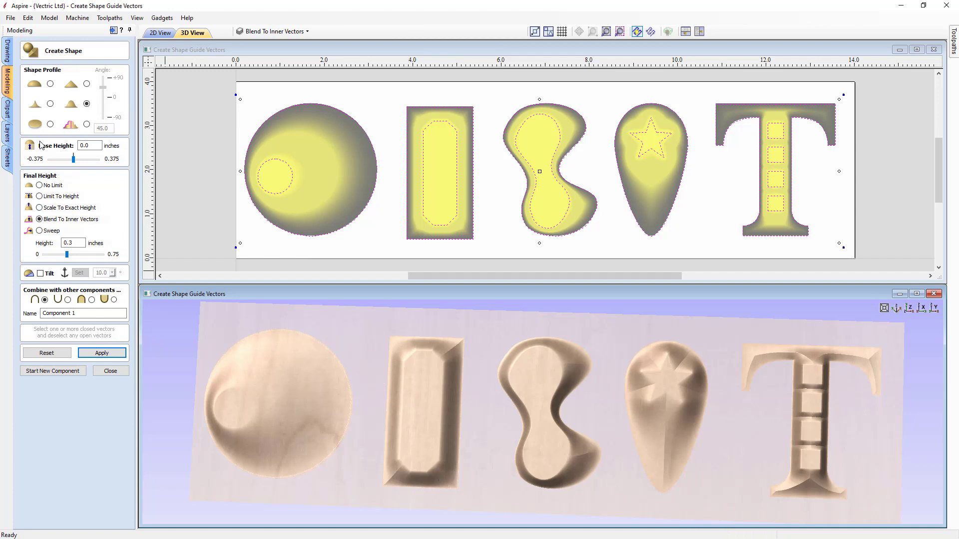
- Try the round and the angular profile on the blended shapes, viewing each in 3D
{"action": "left_click", "coordinate": [50, 84]}
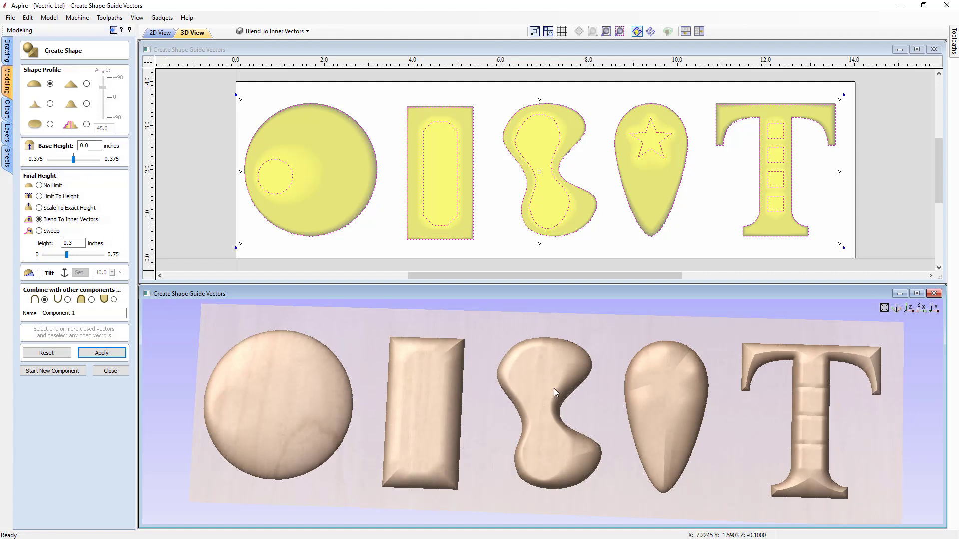
{"action": "left_click_drag", "start_coordinate": [553, 389], "coordinate": [502, 399]}
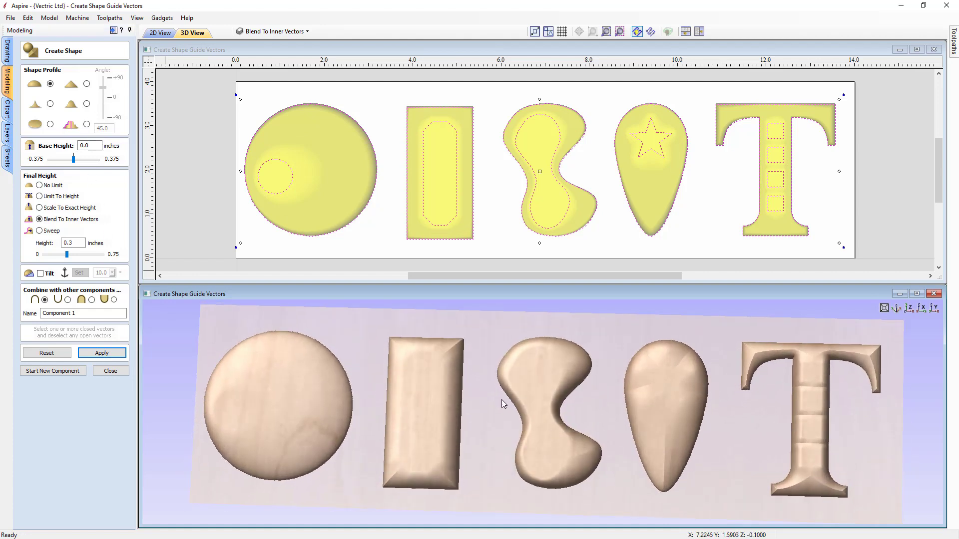
{"action": "left_click", "coordinate": [87, 84]}
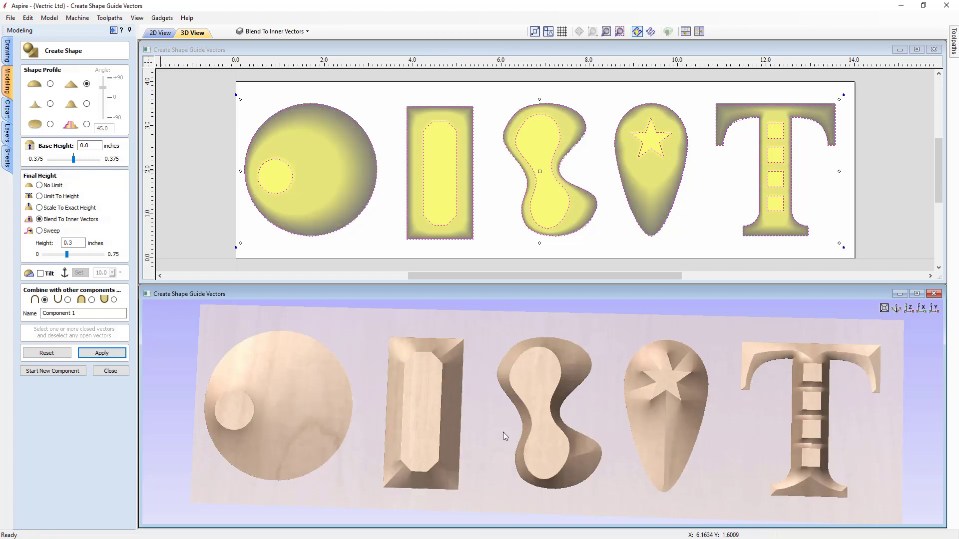
{"action": "left_click_drag", "start_coordinate": [574, 439], "coordinate": [520, 410]}
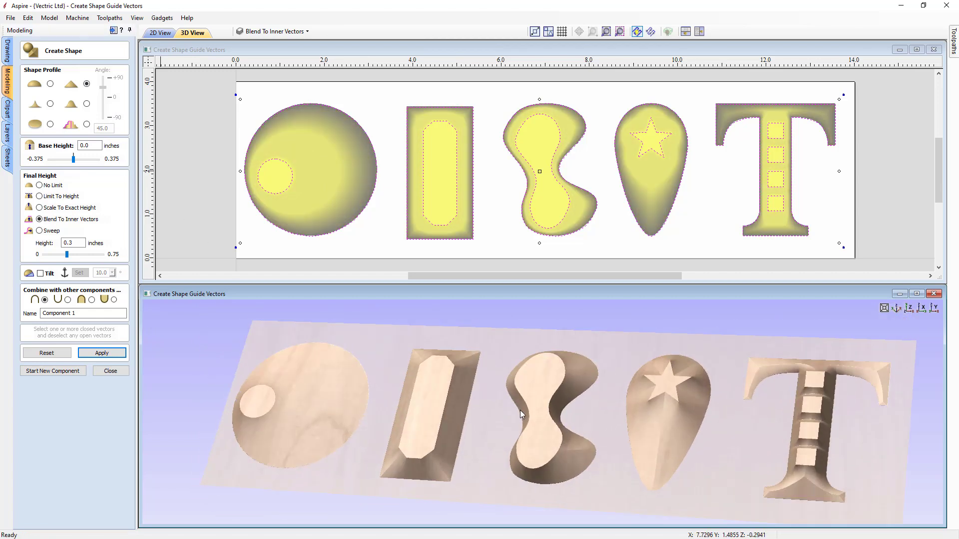
{"action": "left_click", "coordinate": [909, 308]}
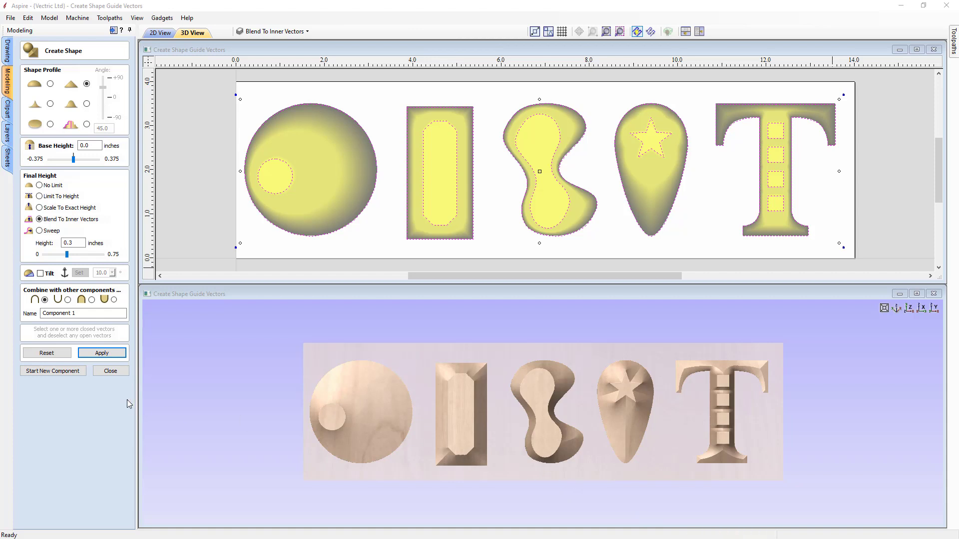
- Reset the blended shape, hide the Blend To Inner Vectors layer, and show Custom Profile & Sweep as the active layer
{"action": "left_click", "coordinate": [55, 355]}
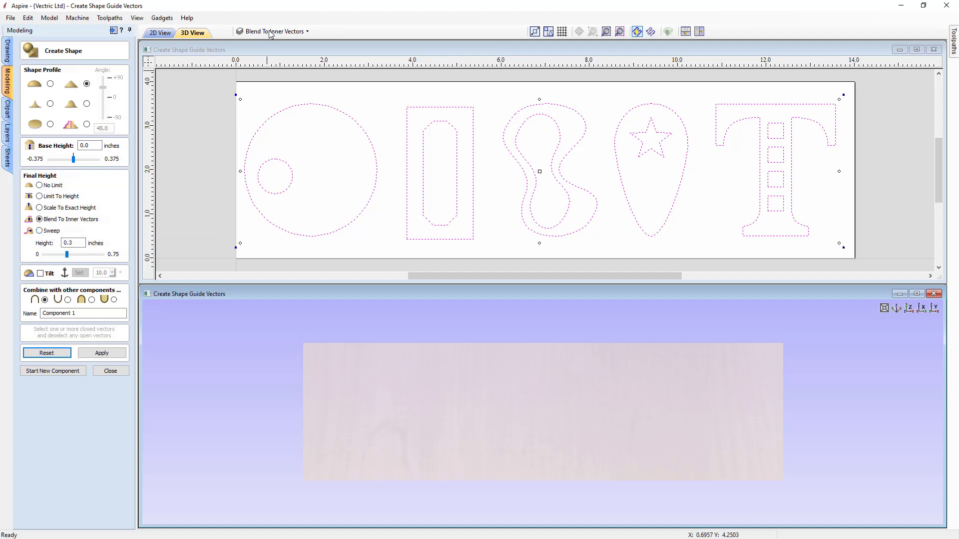
{"action": "left_click", "coordinate": [291, 33]}
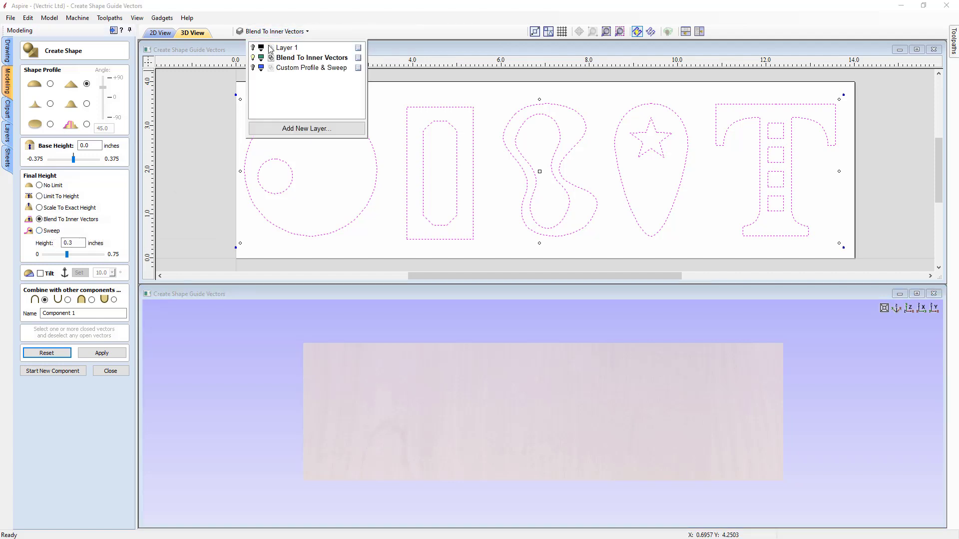
{"action": "left_click", "coordinate": [253, 58]}
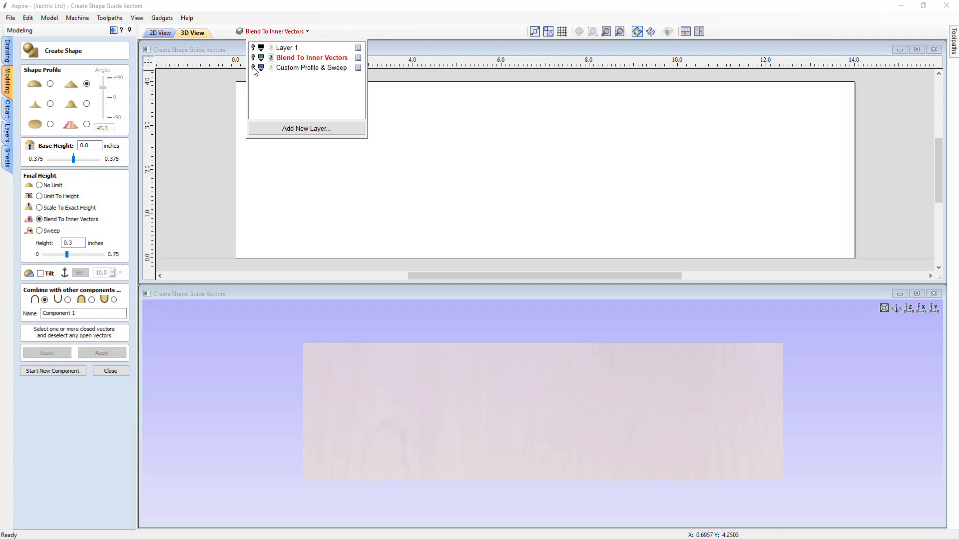
{"action": "left_click", "coordinate": [252, 67]}
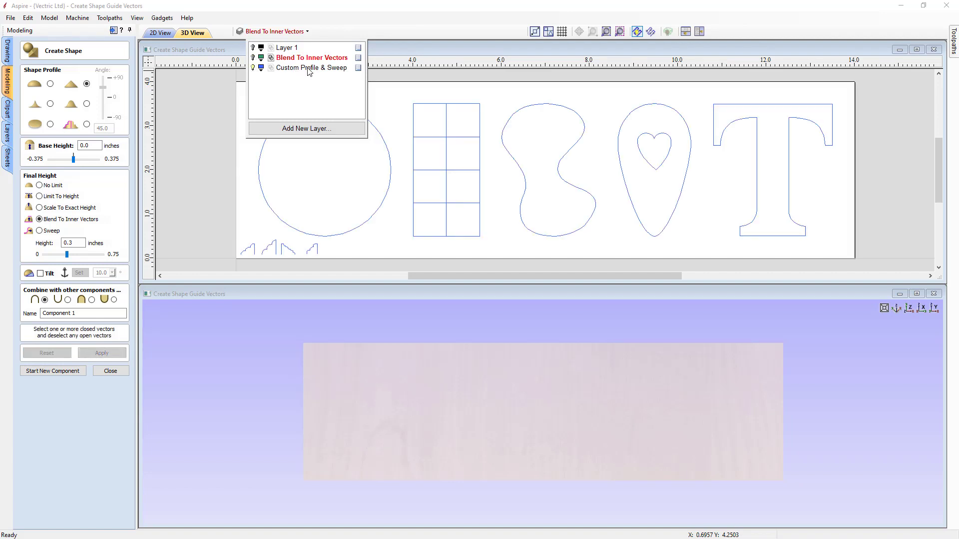
{"action": "left_click", "coordinate": [295, 69]}
{"action": "left_click", "coordinate": [223, 154]}
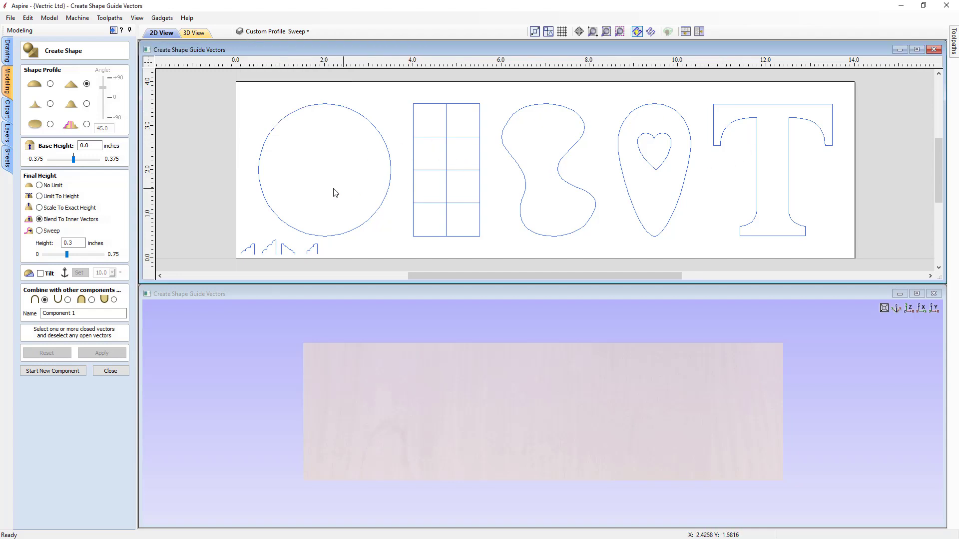
- Build the large circle with the custom profile, using the first stepped profile vector, zero base height and No Limit
{"action": "key", "text": "F3"}
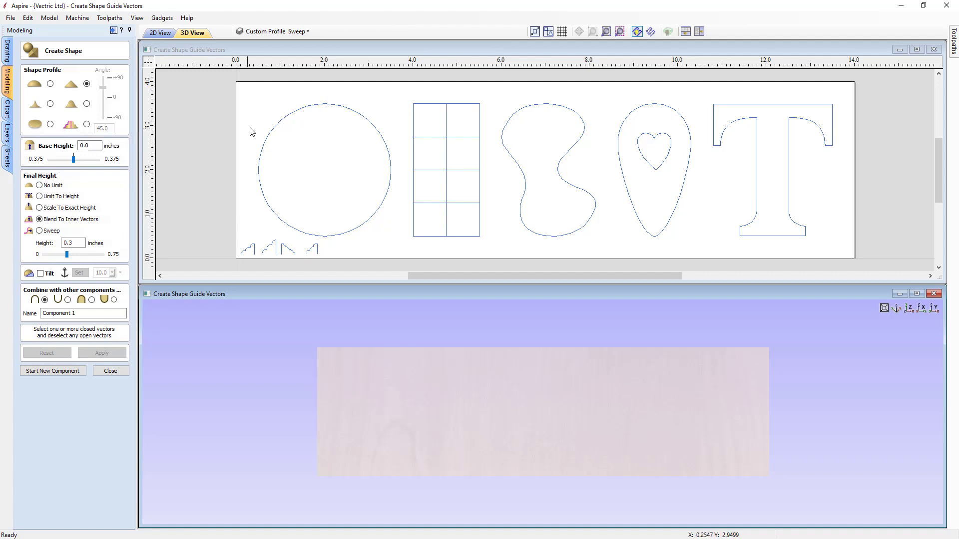
{"action": "left_click", "coordinate": [87, 126]}
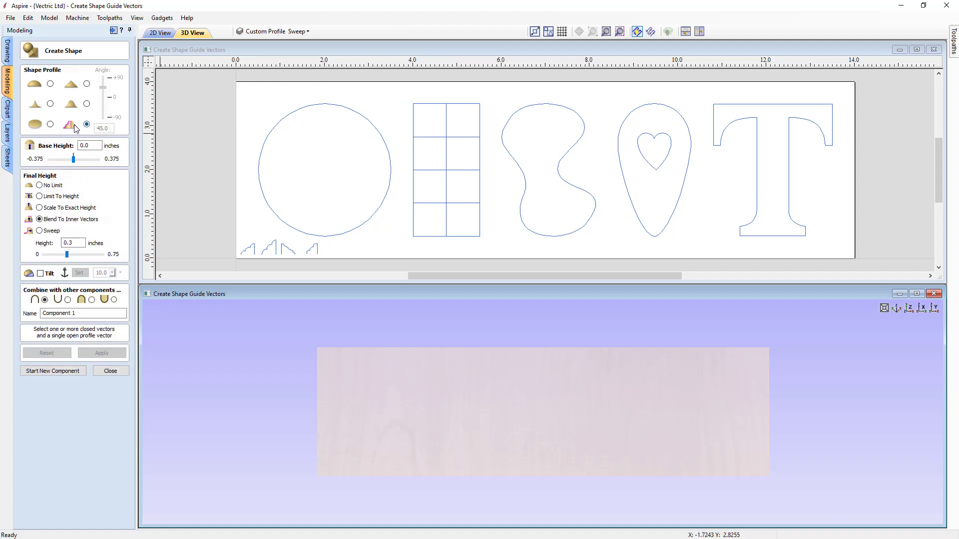
{"action": "left_click", "coordinate": [298, 114]}
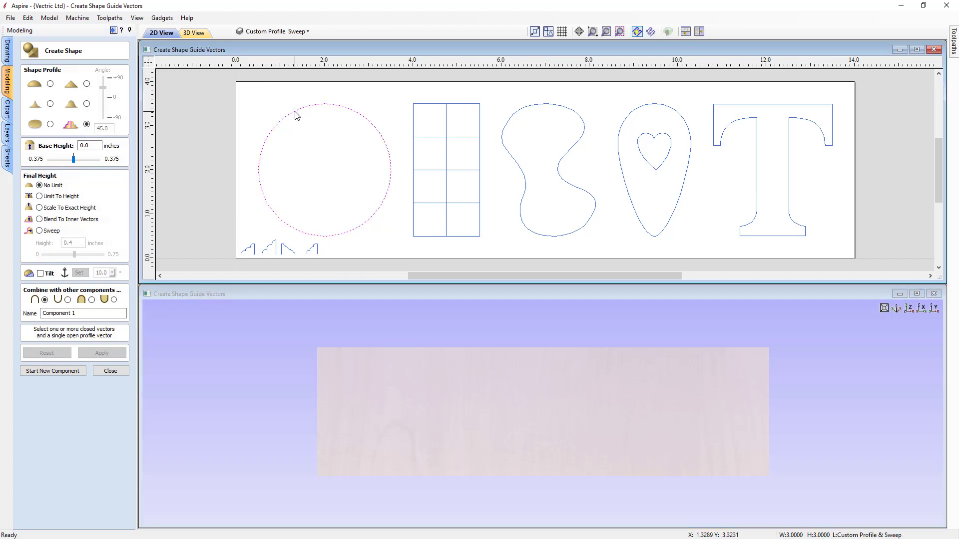
{"action": "left_click", "coordinate": [254, 249], "text": "shift"}
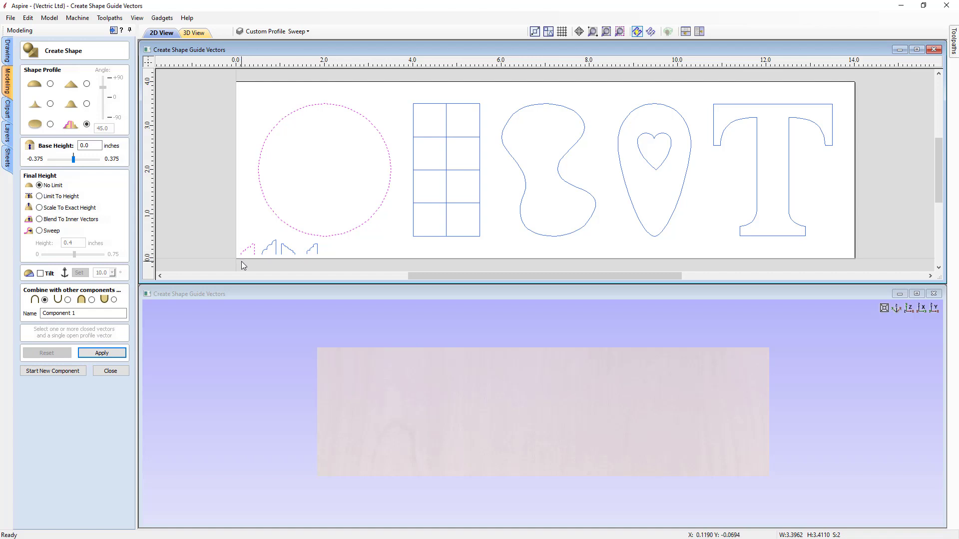
{"action": "scroll", "coordinate": [241, 260], "scroll_direction": "up", "scroll_amount": 1}
{"action": "scroll", "coordinate": [219, 248], "scroll_direction": "up", "scroll_amount": 1}
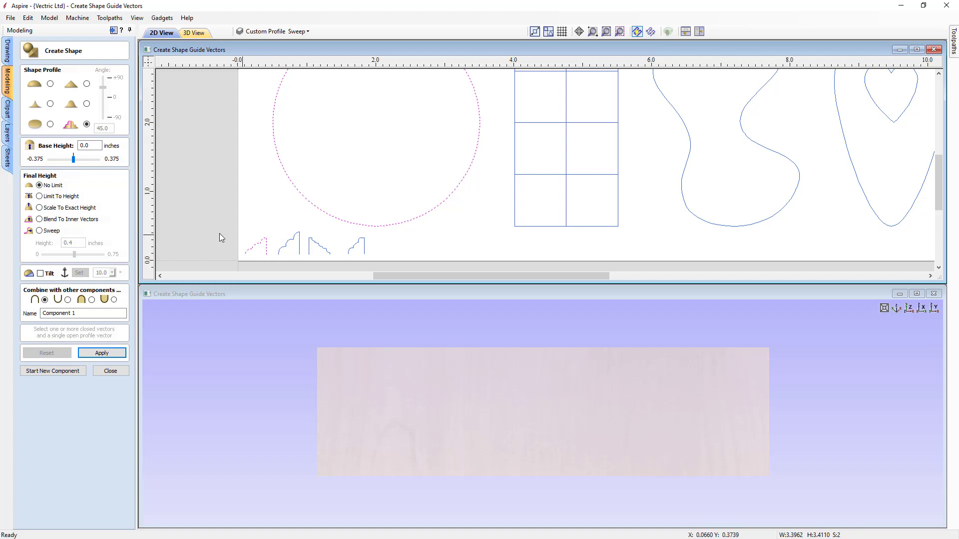
{"action": "left_click", "coordinate": [113, 354]}
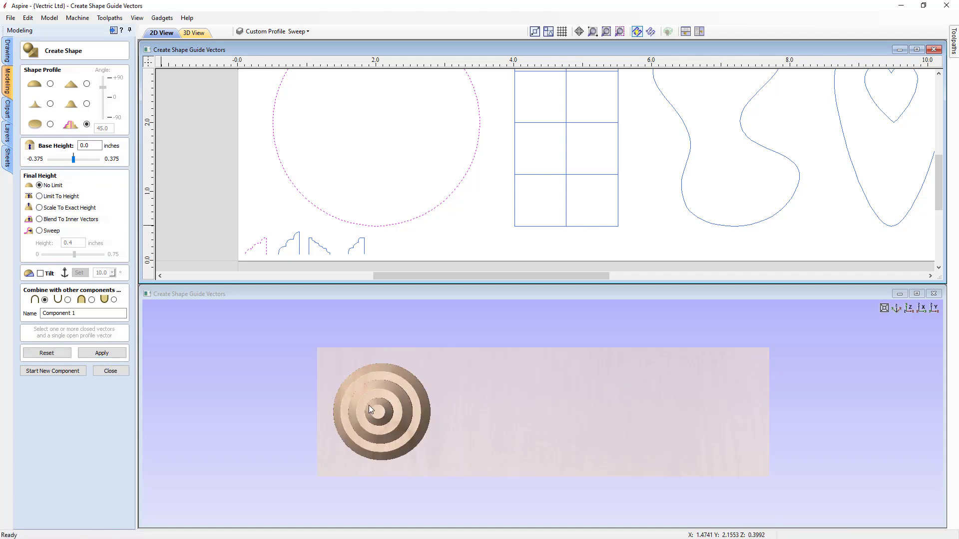
- Compare the stepped circle's side view with the profile vectors up close, and reset the shape
{"action": "left_click_drag", "start_coordinate": [919, 332], "coordinate": [279, 440]}
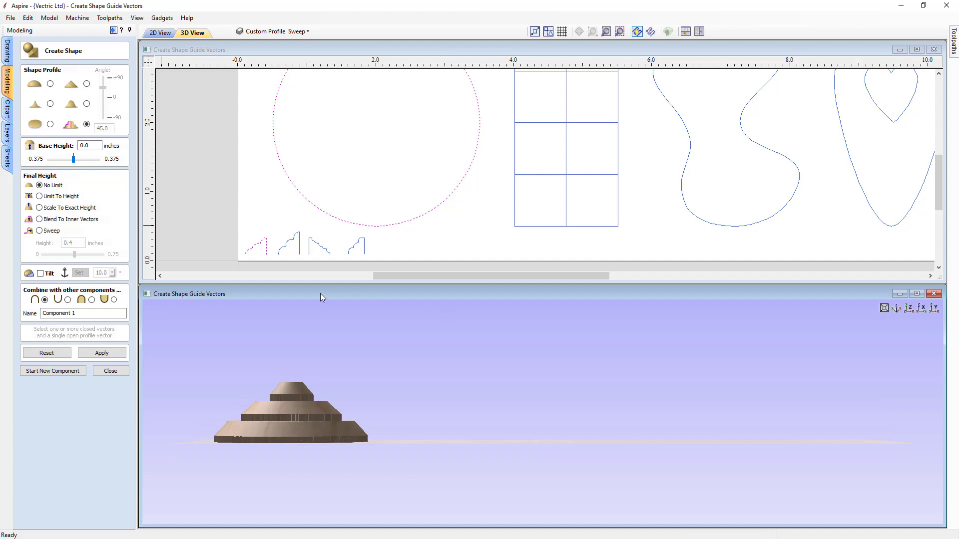
{"action": "scroll", "coordinate": [245, 264], "scroll_direction": "up", "scroll_amount": 8}
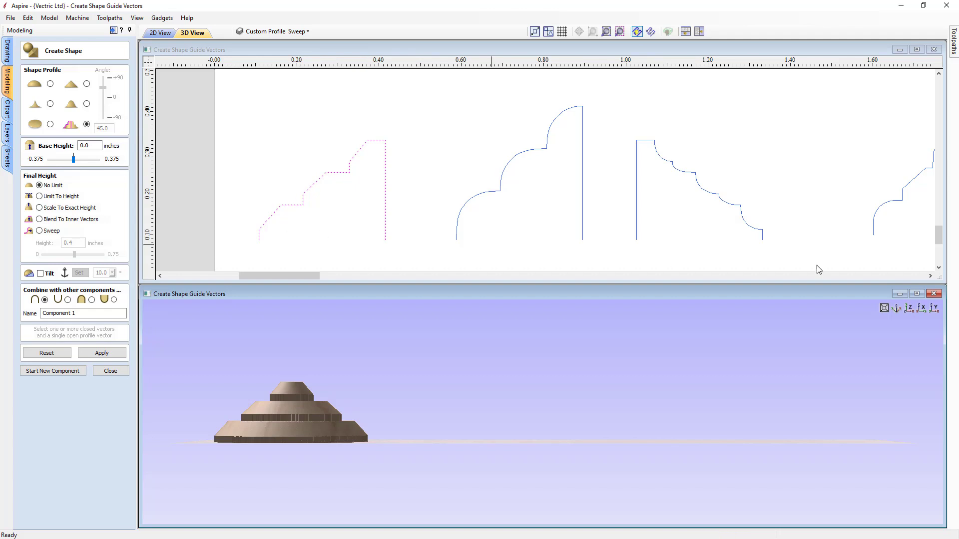
{"action": "scroll", "coordinate": [440, 228], "scroll_direction": "down", "scroll_amount": 5}
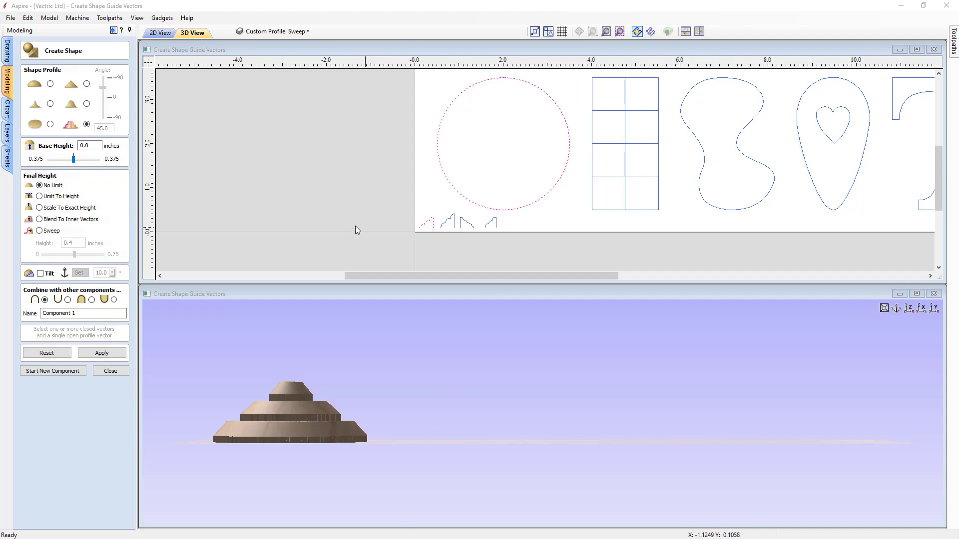
{"action": "left_click", "coordinate": [66, 352]}
{"action": "left_click", "coordinate": [66, 352]}
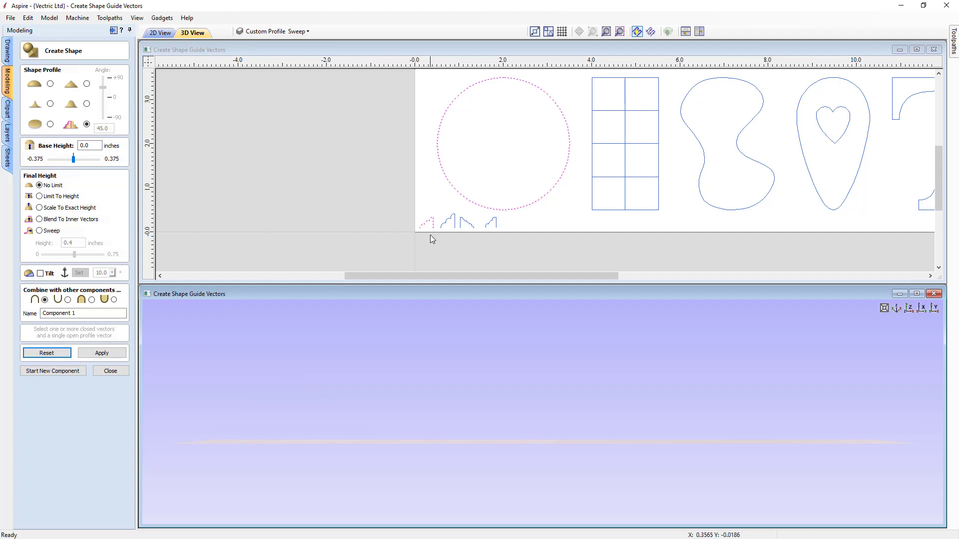
- Remove the vertical line from the first stepped profile vector, leaving only its stepped edge
{"action": "left_click", "coordinate": [436, 242]}
{"action": "left_click", "coordinate": [428, 229]}
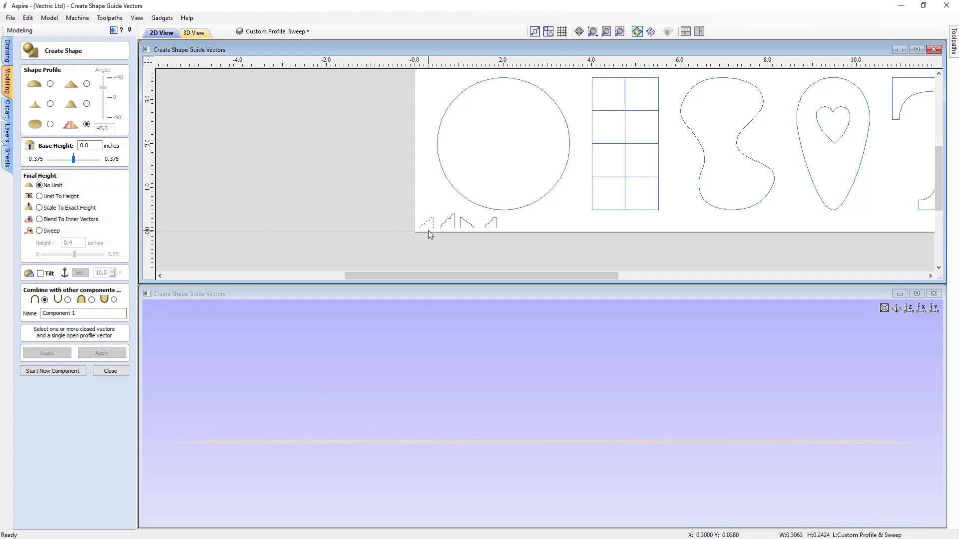
{"action": "scroll", "coordinate": [427, 230], "scroll_direction": "up", "scroll_amount": 3}
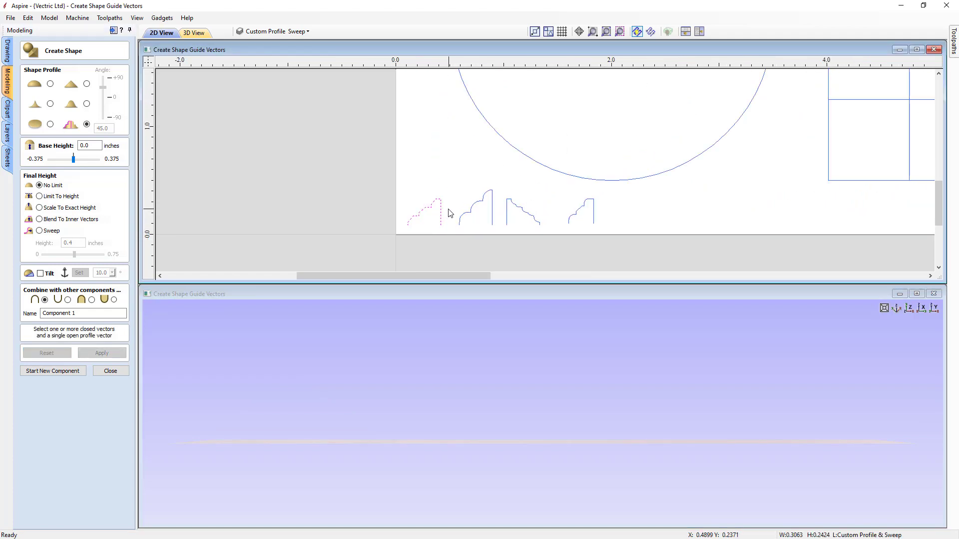
{"action": "double_click", "coordinate": [441, 215]}
{"action": "left_click", "coordinate": [433, 224]}
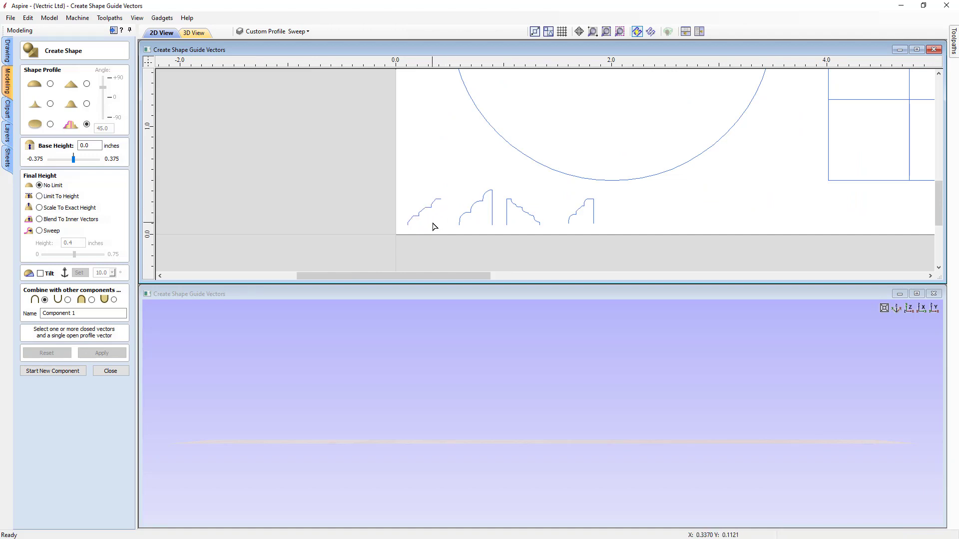
- Build the circle from the shortened first profile vector with No Limit and inspect the resulting relief in 3D
{"action": "scroll", "coordinate": [430, 242], "scroll_direction": "down", "scroll_amount": 3}
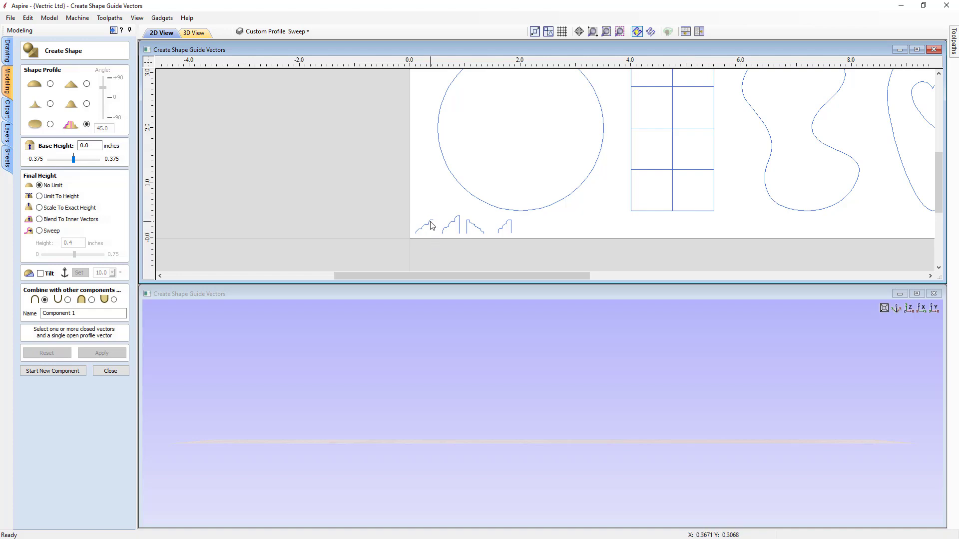
{"action": "left_click", "coordinate": [469, 197]}
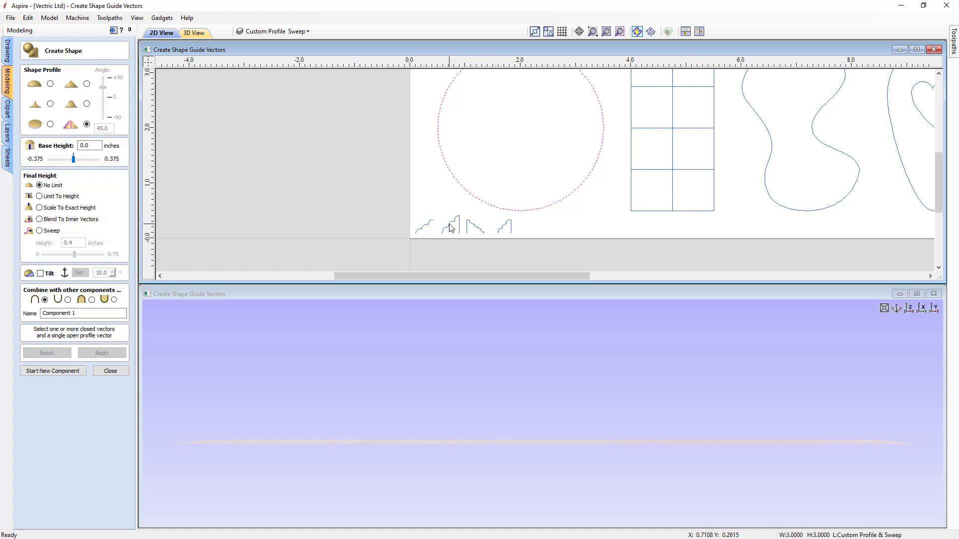
{"action": "left_click", "coordinate": [426, 225], "text": "shift"}
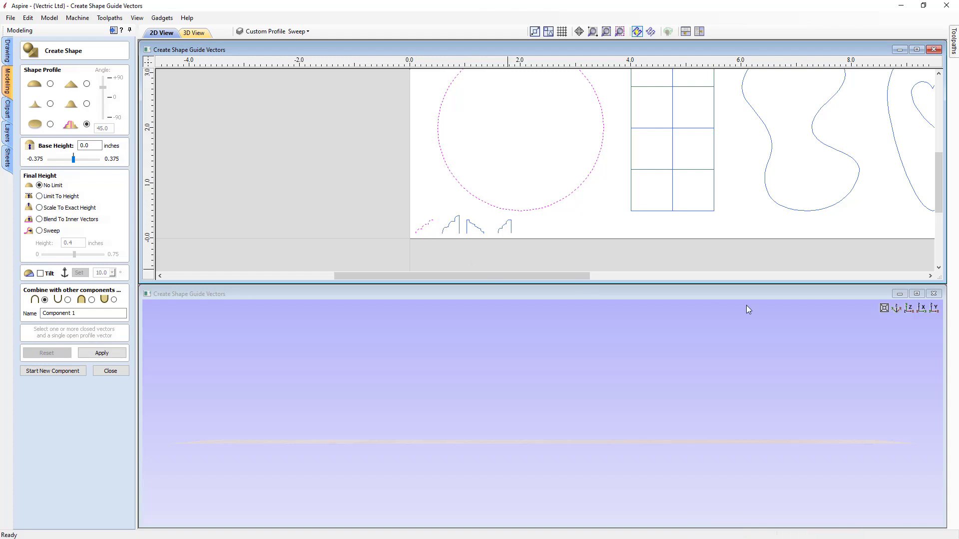
{"action": "left_click", "coordinate": [117, 353]}
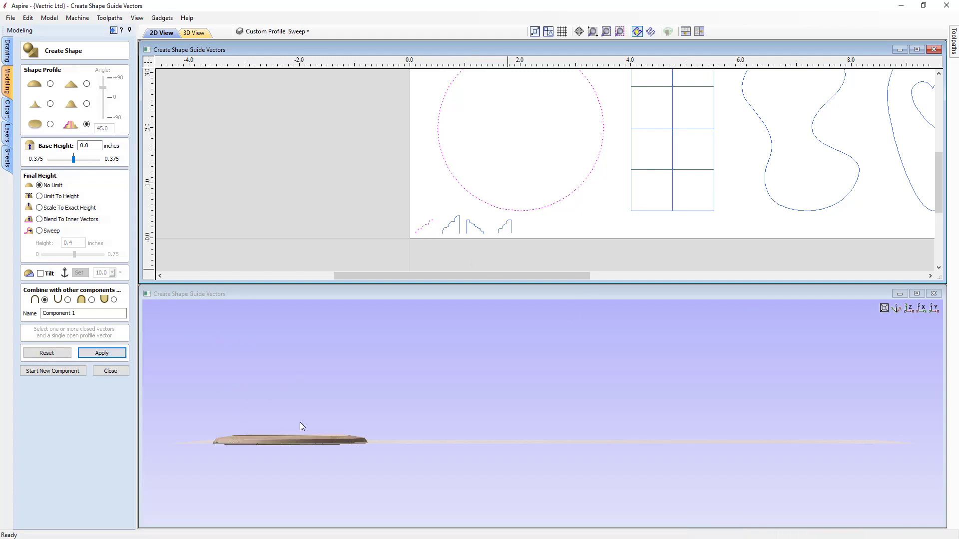
{"action": "left_click_drag", "start_coordinate": [570, 424], "coordinate": [563, 499]}
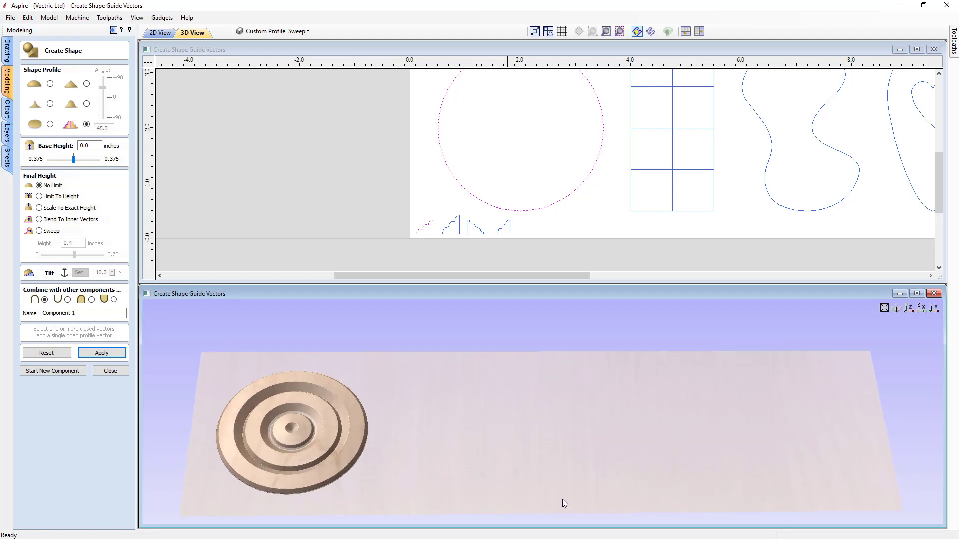
{"action": "left_click_drag", "start_coordinate": [537, 441], "coordinate": [428, 448]}
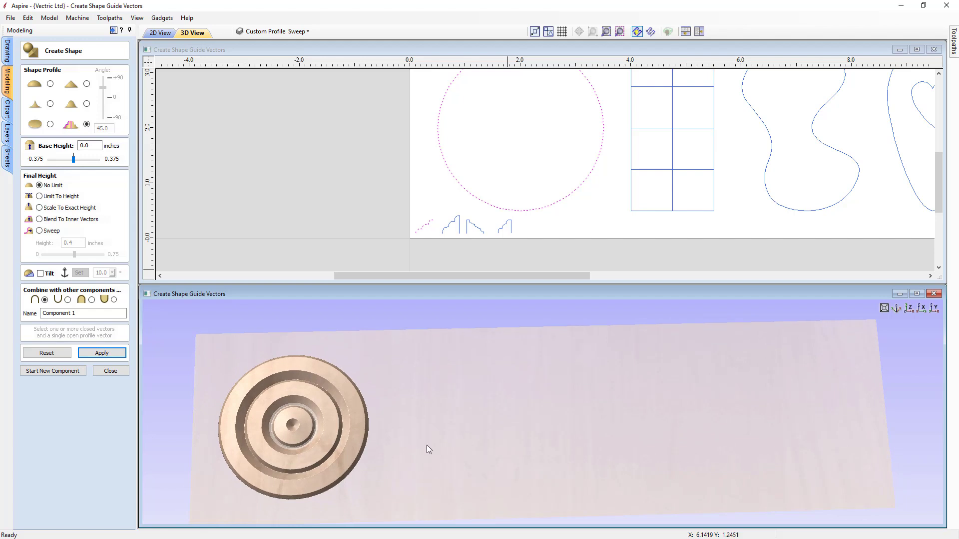
- Reset the shape and rebuild the large circle from the first stepped profile without its vertical line, using No Limit
{"action": "left_click", "coordinate": [433, 231]}
{"action": "scroll", "coordinate": [424, 226], "scroll_direction": "up", "scroll_amount": 3}
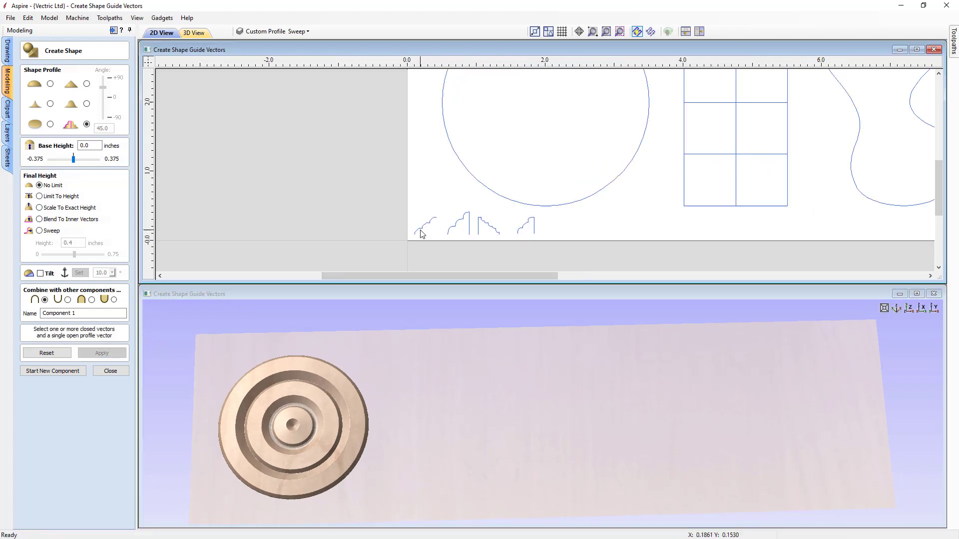
{"action": "scroll", "coordinate": [433, 228], "scroll_direction": "up", "scroll_amount": 3}
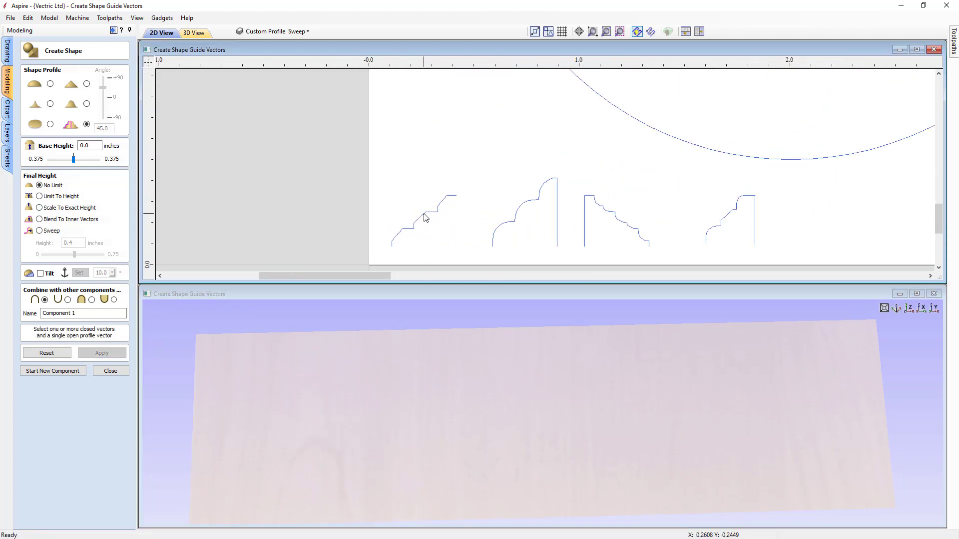
{"action": "left_click", "coordinate": [424, 226]}
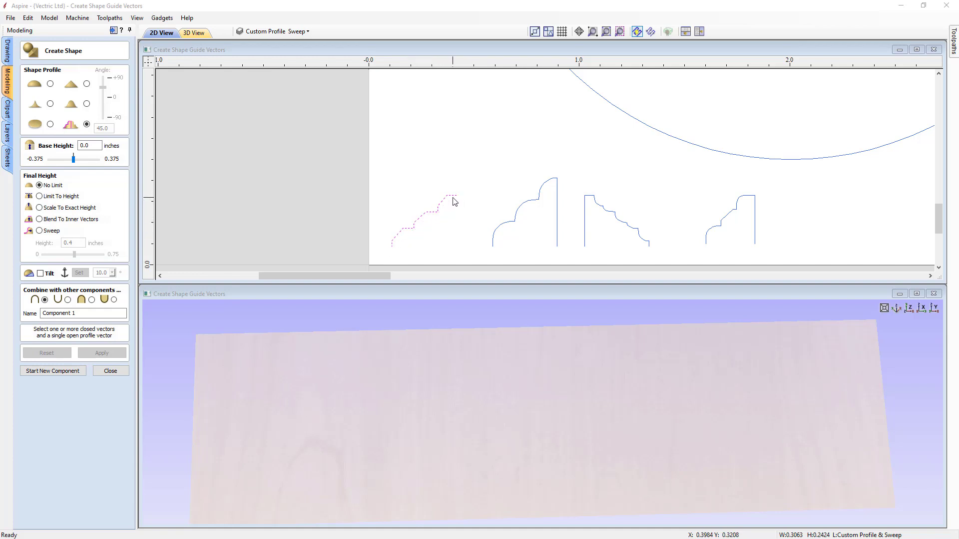
{"action": "left_click", "coordinate": [616, 113]}
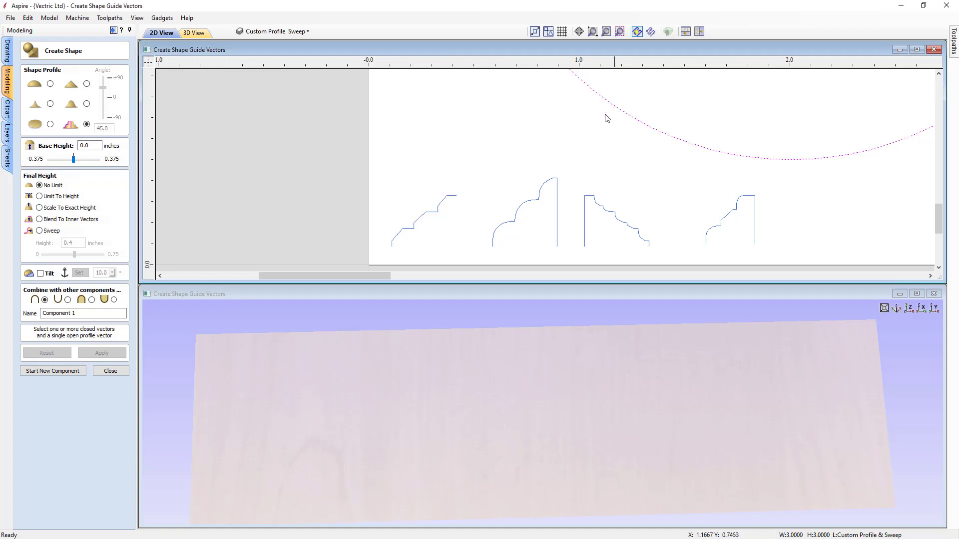
{"action": "left_click", "coordinate": [455, 199], "text": "shift"}
{"action": "left_click", "coordinate": [95, 352]}
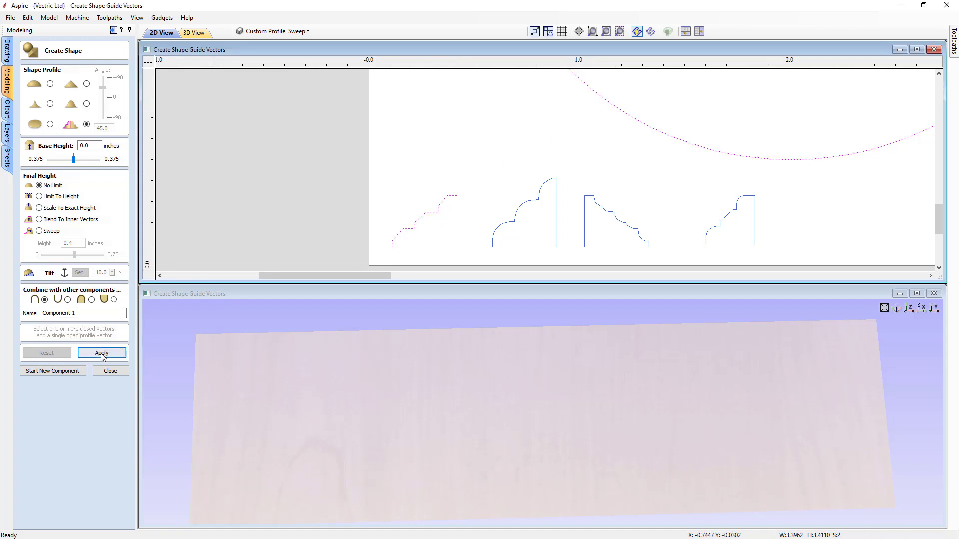
- Compare the rebuilt circle relief with its profile vector from an angle, and reset the shape
{"action": "left_click_drag", "start_coordinate": [352, 457], "coordinate": [474, 448]}
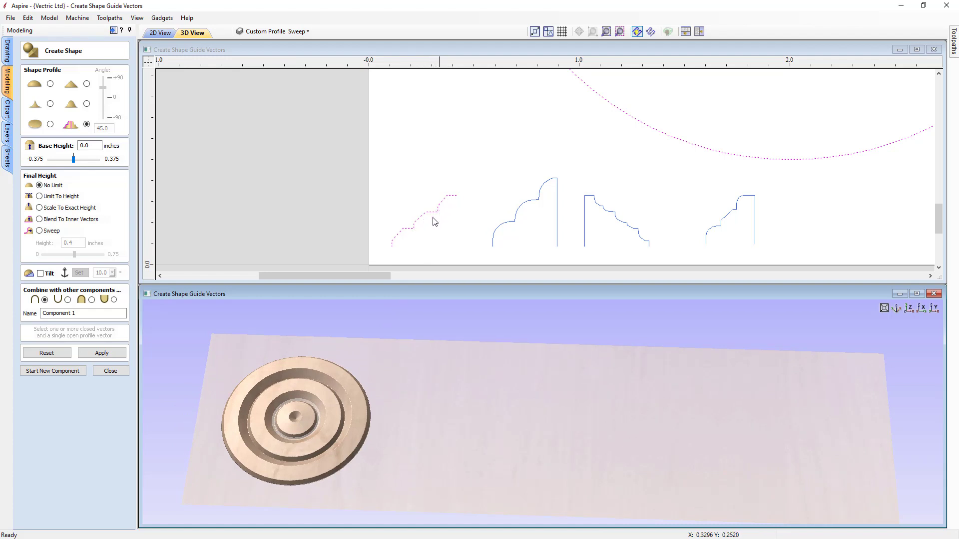
{"action": "left_click_drag", "start_coordinate": [415, 443], "coordinate": [504, 320]}
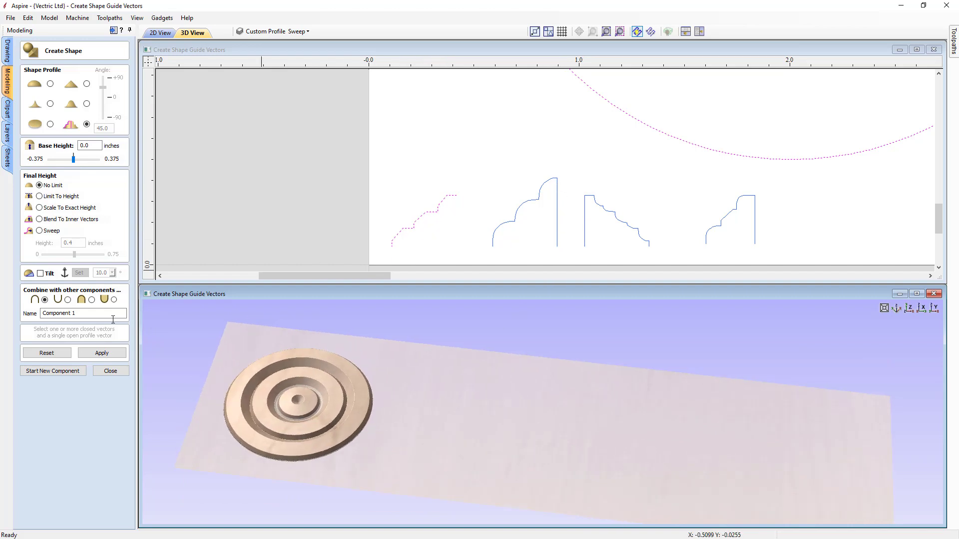
{"action": "left_click", "coordinate": [56, 356]}
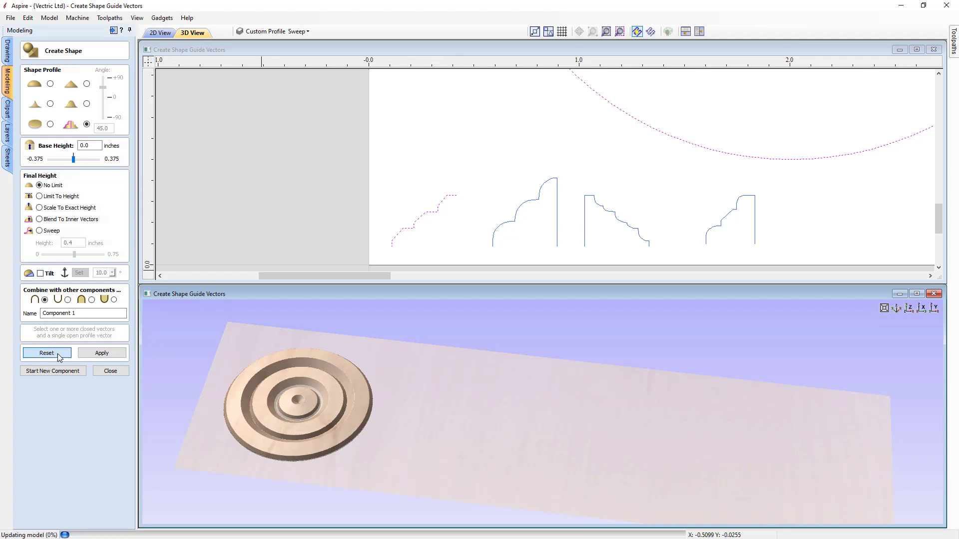
- Restore the removed vertical line of the first stepped profile vector
{"action": "left_click", "coordinate": [460, 237]}
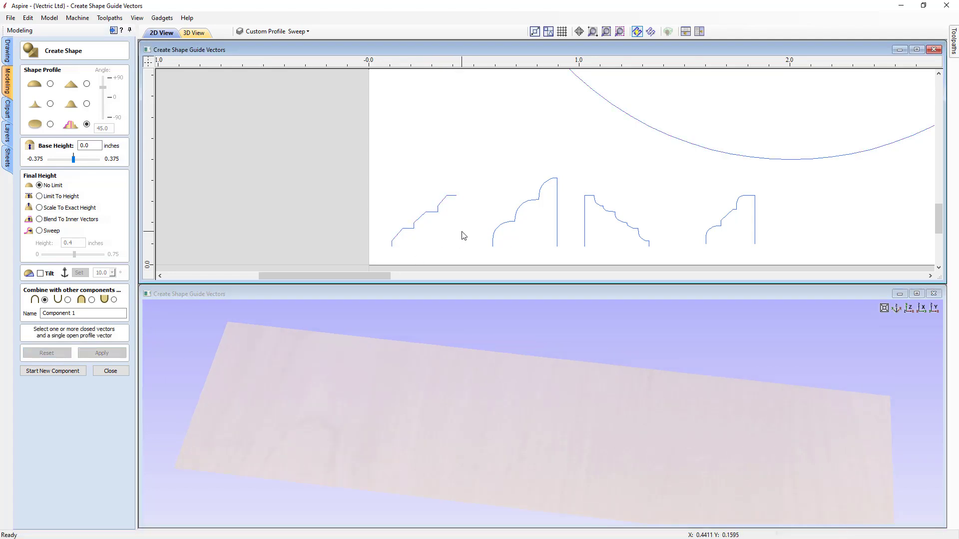
{"action": "left_click", "coordinate": [463, 235]}
{"action": "left_click", "coordinate": [412, 260]}
{"action": "left_click", "coordinate": [909, 309]}
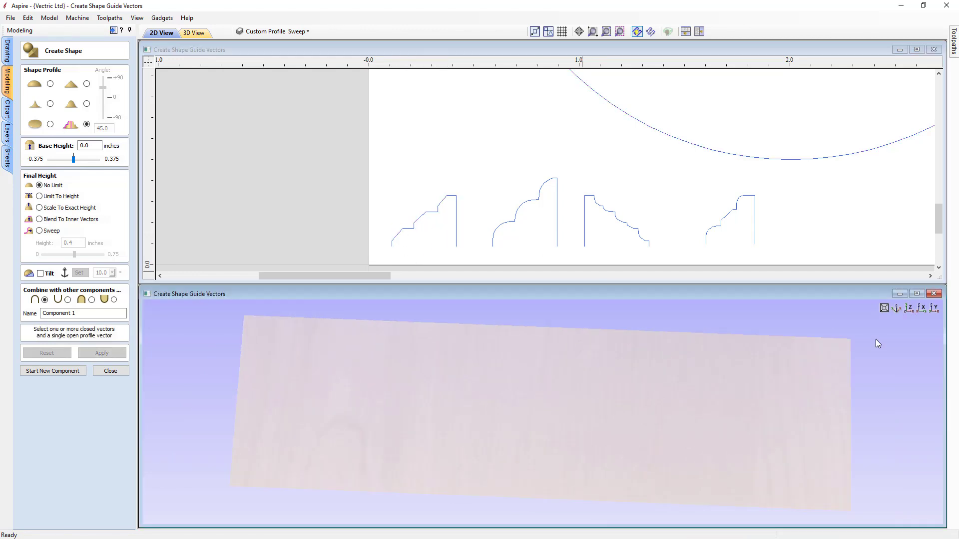
{"action": "left_click", "coordinate": [602, 150]}
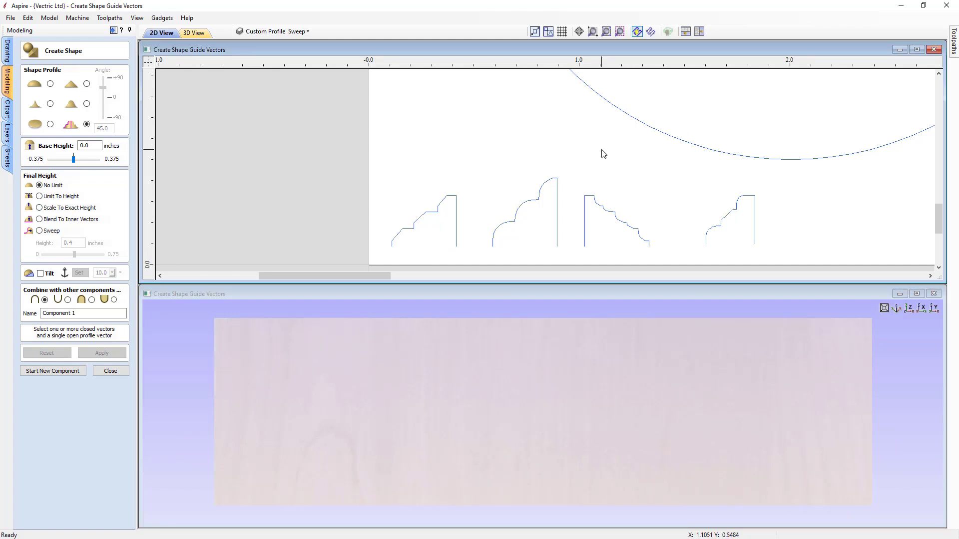
{"action": "key", "text": "F6"}
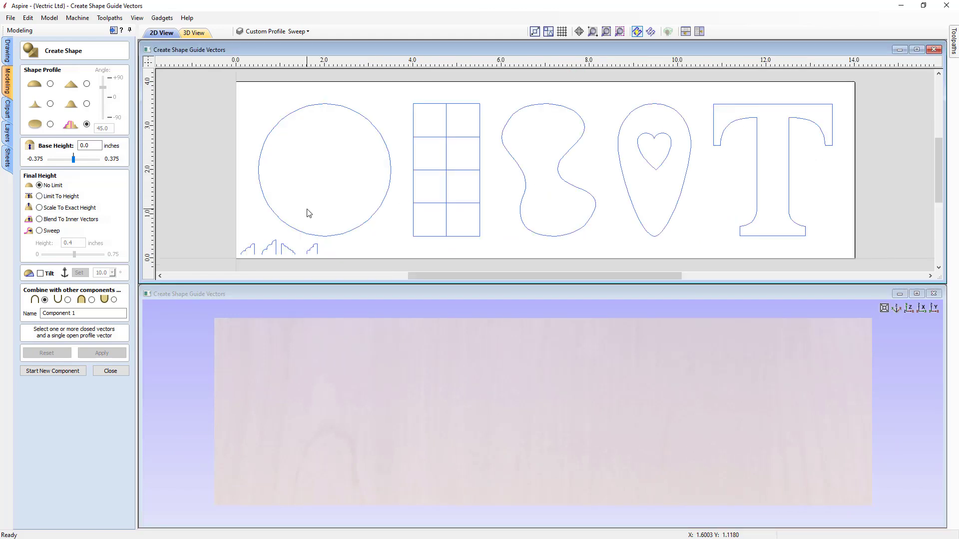
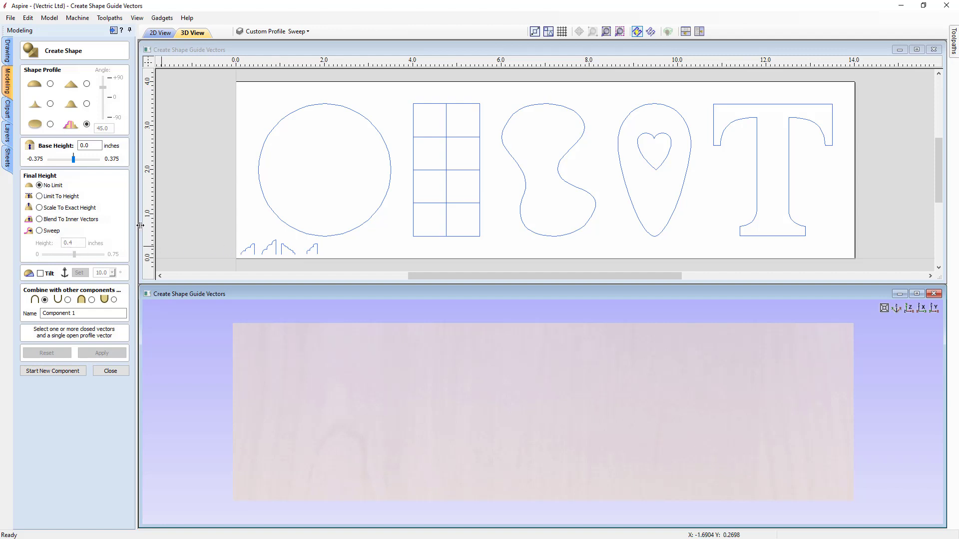
- Build the large circle from the first stepped profile using Sweep with a 0.2 inch height, and inspect its edge in 3D
{"action": "left_click", "coordinate": [270, 212]}
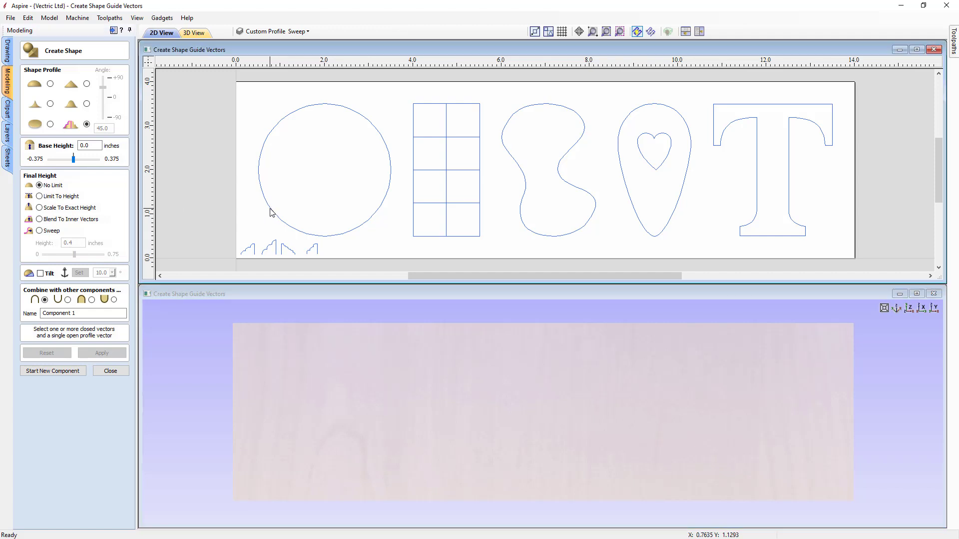
{"action": "left_click", "coordinate": [271, 212]}
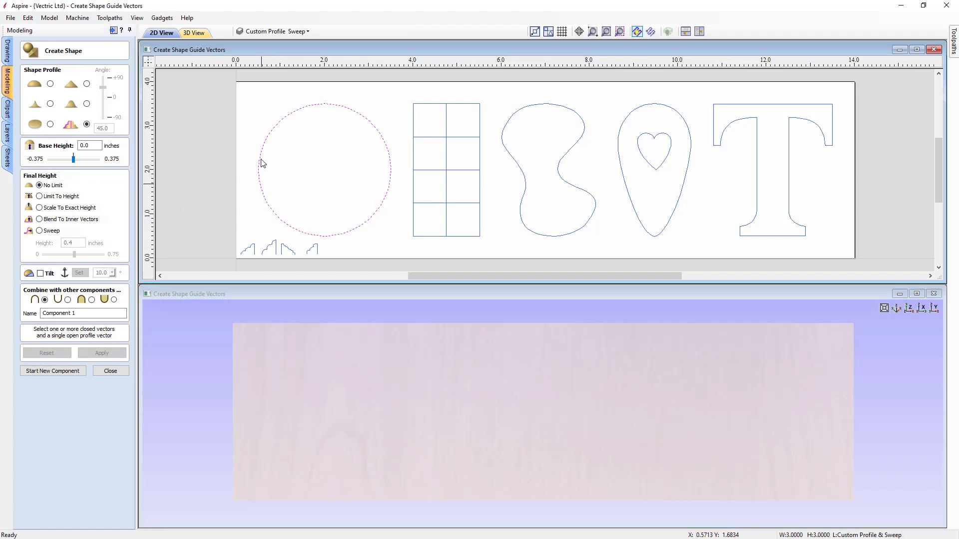
{"action": "left_click", "coordinate": [254, 247], "text": "shift"}
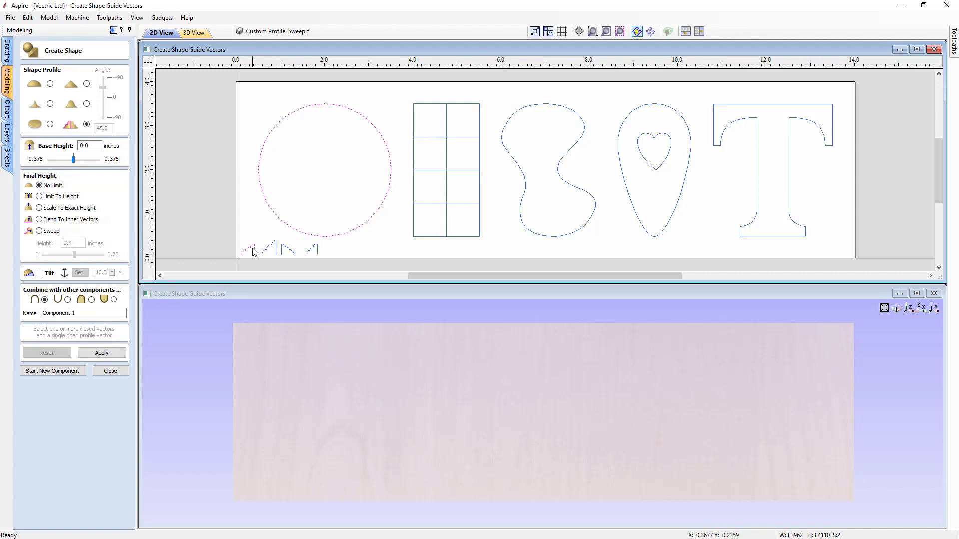
{"action": "left_click", "coordinate": [40, 231]}
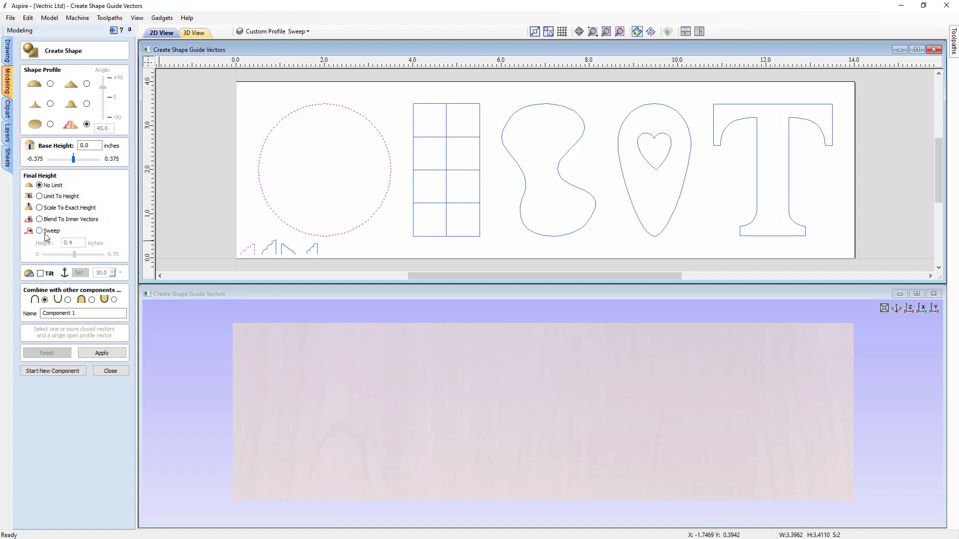
{"action": "left_click_drag", "start_coordinate": [68, 244], "coordinate": [77, 244]}
{"action": "type", "text": "2"}
{"action": "left_click", "coordinate": [120, 356]}
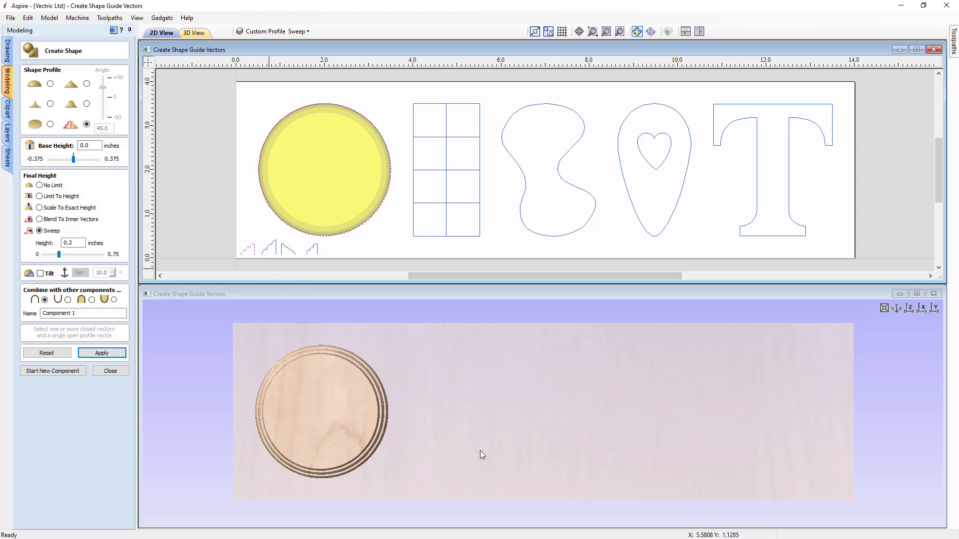
{"action": "left_click_drag", "start_coordinate": [480, 450], "coordinate": [328, 373]}
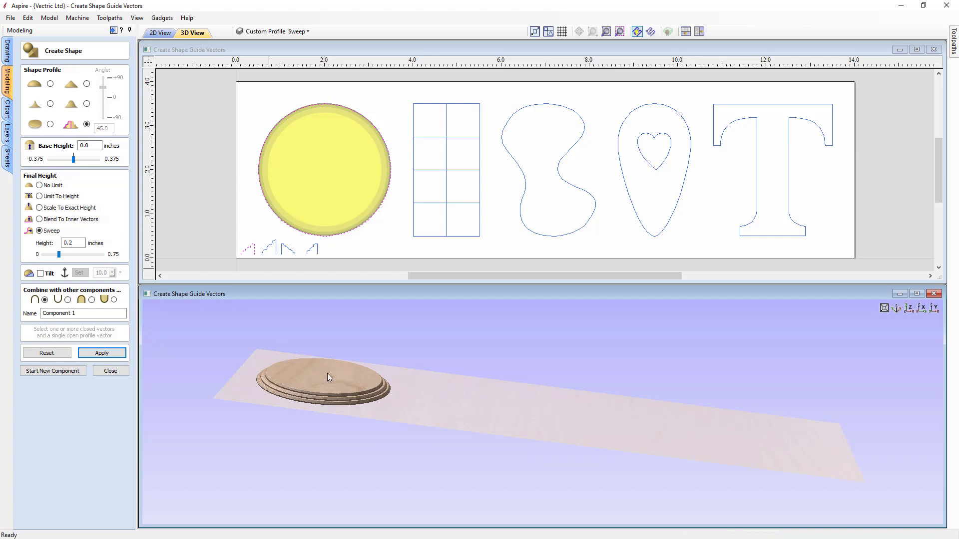
{"action": "left_click_drag", "start_coordinate": [471, 434], "coordinate": [189, 366]}
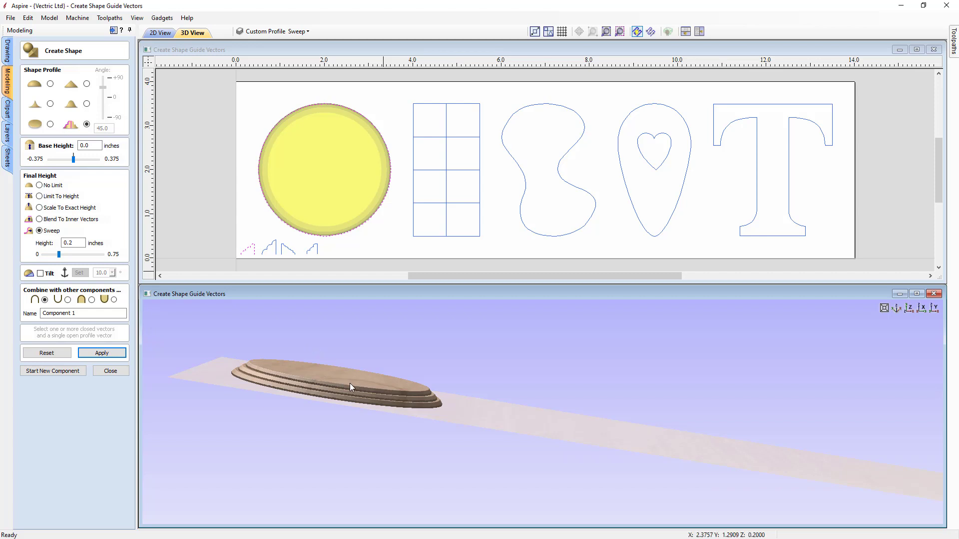
- Rebuild the circle with a Sweep height of 10 inches and compare the relief with the profile vector
{"action": "double_click", "coordinate": [81, 243]}
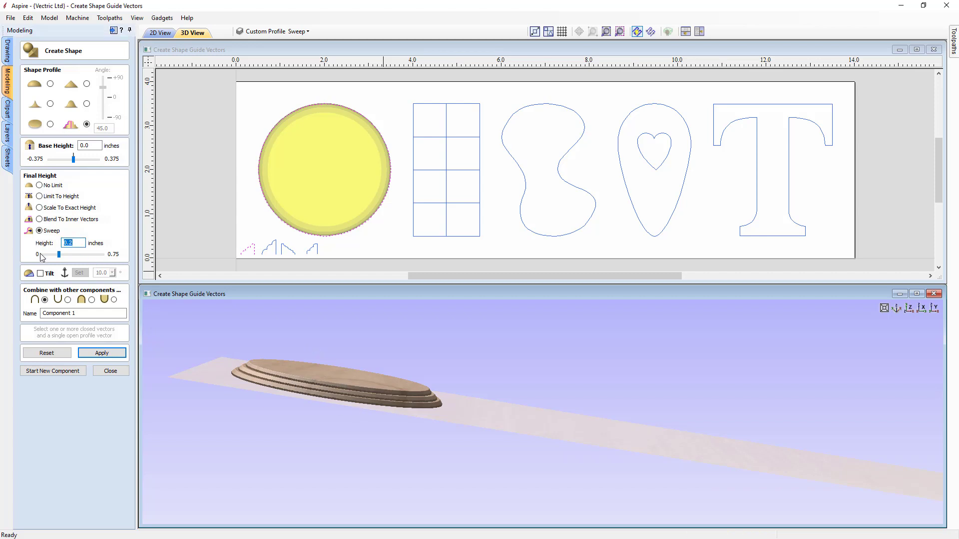
{"action": "type", "text": "10"}
{"action": "left_click", "coordinate": [97, 354]}
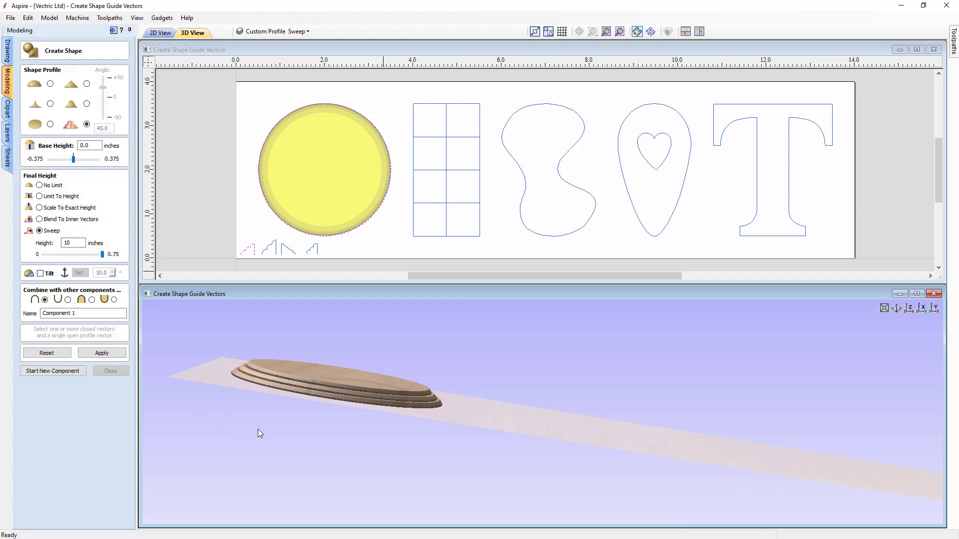
{"action": "left_click_drag", "start_coordinate": [339, 429], "coordinate": [349, 529]}
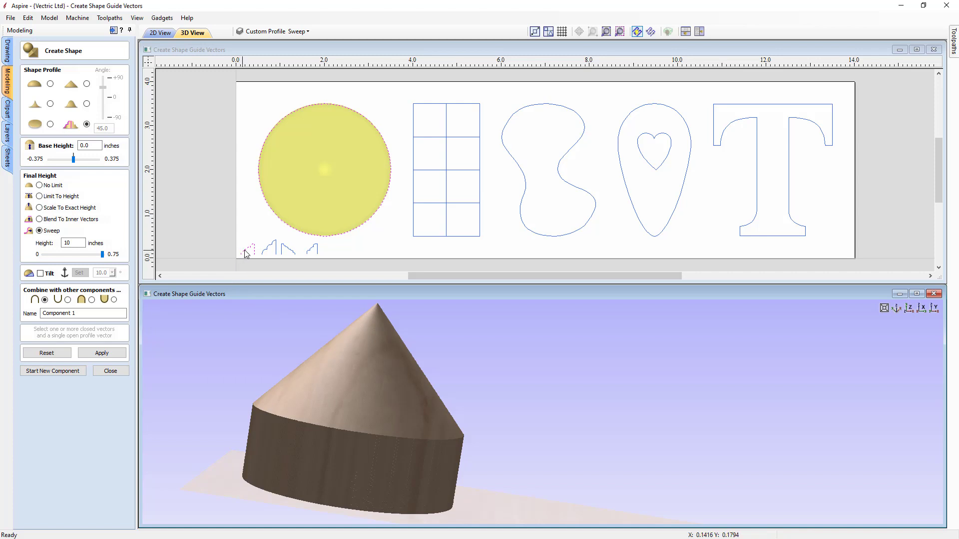
{"action": "left_click", "coordinate": [433, 275]}
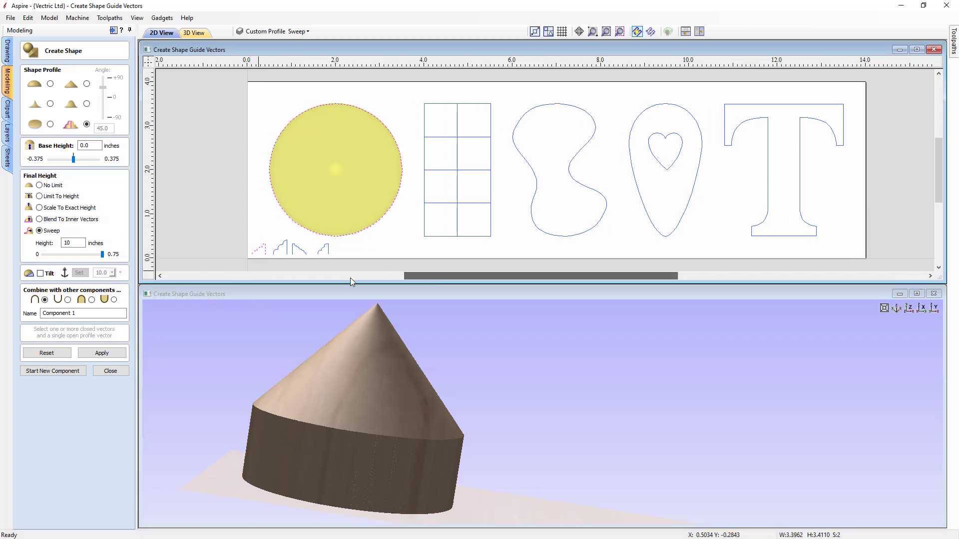
{"action": "scroll", "coordinate": [241, 267], "scroll_direction": "up", "scroll_amount": 5}
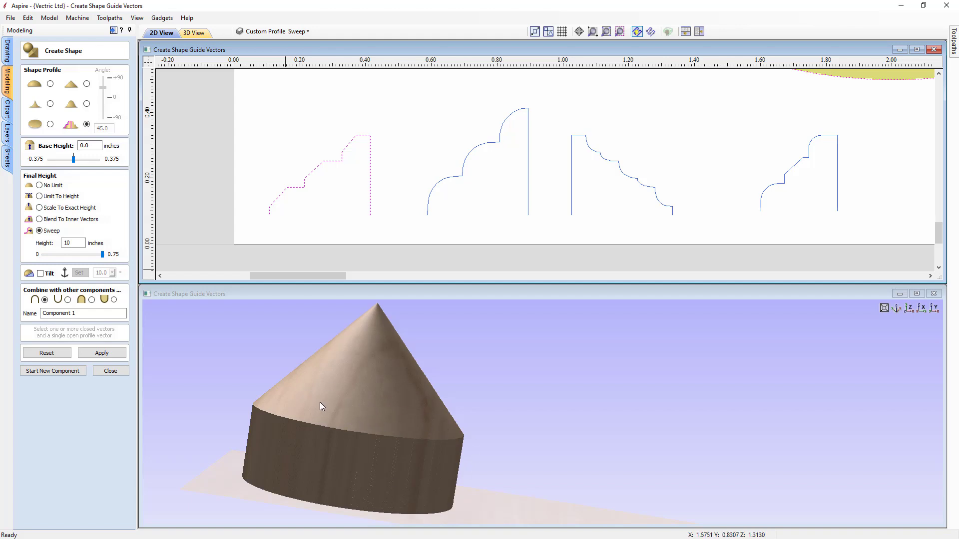
{"action": "left_click", "coordinate": [909, 308]}
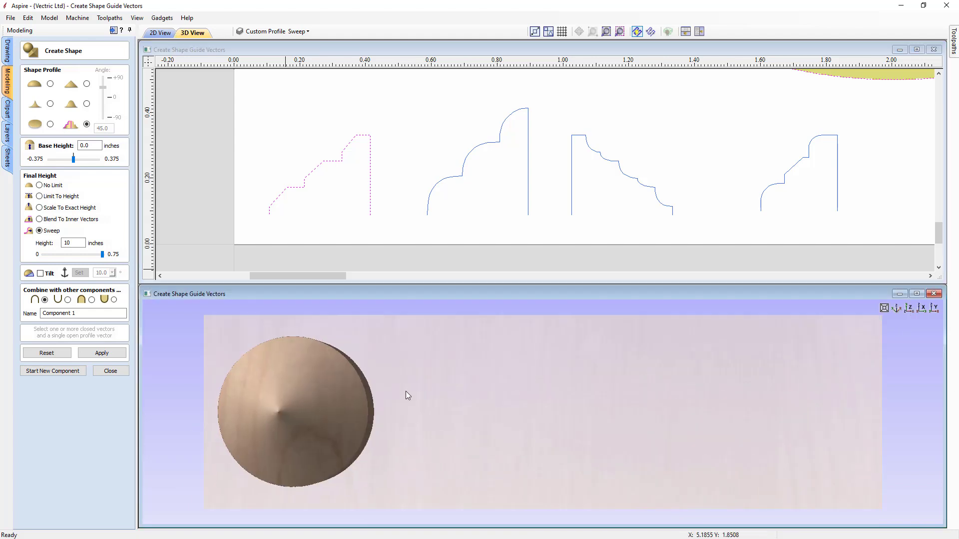
- Set the Sweep height to 0.2 inches, rebuild the circle component and inspect its stepped edge in 3D
{"action": "double_click", "coordinate": [59, 243]}
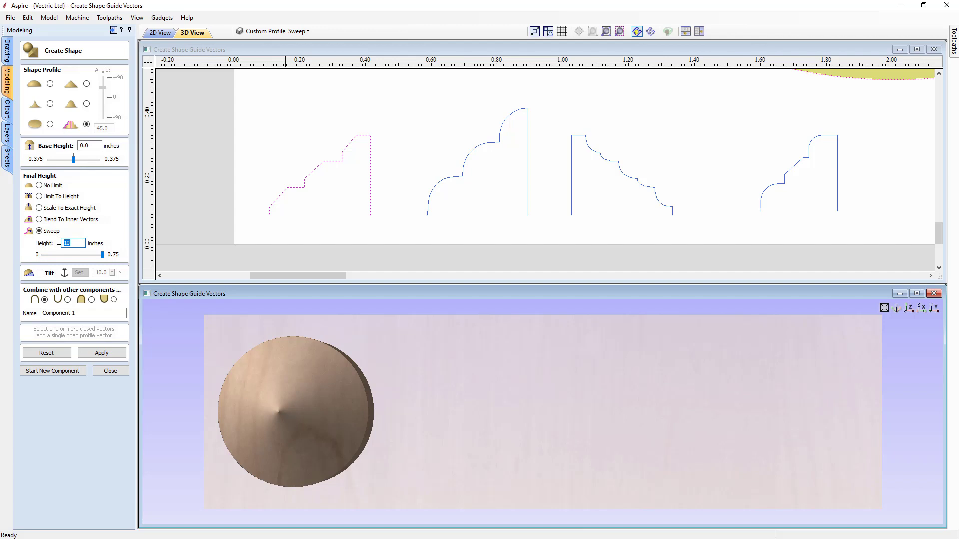
{"action": "key", "text": "Return"}
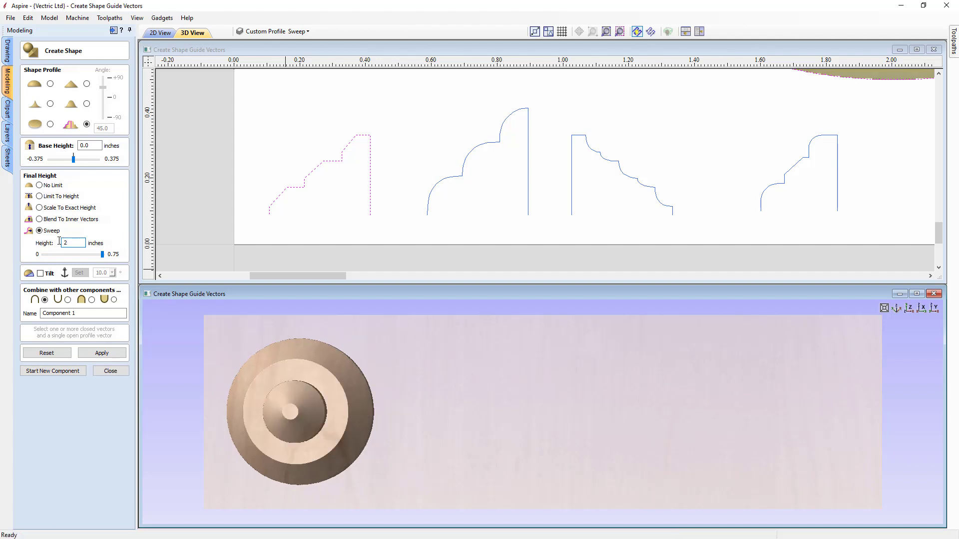
{"action": "key", "text": "BackSpace"}
{"action": "type", "text": "0.2"}
{"action": "left_click", "coordinate": [101, 353]}
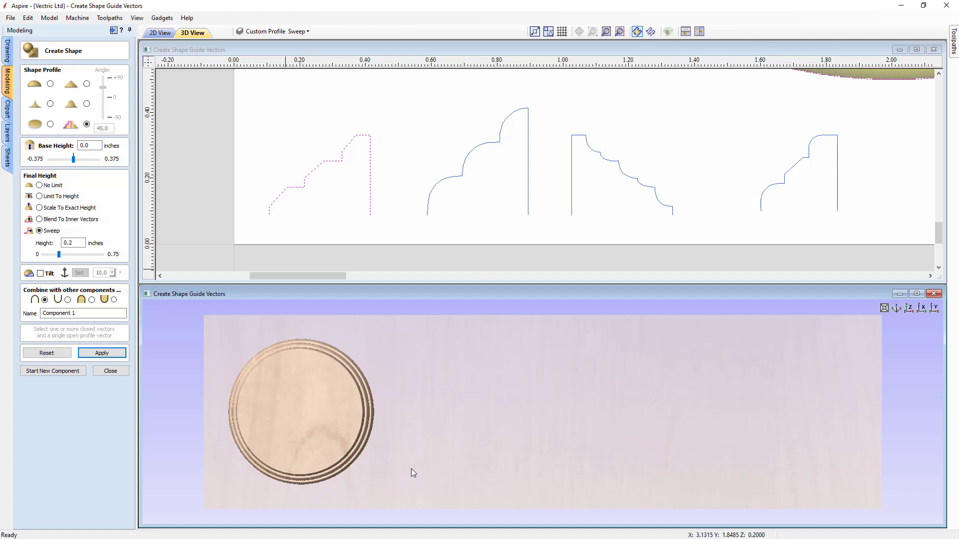
{"action": "left_click_drag", "start_coordinate": [412, 471], "coordinate": [373, 411]}
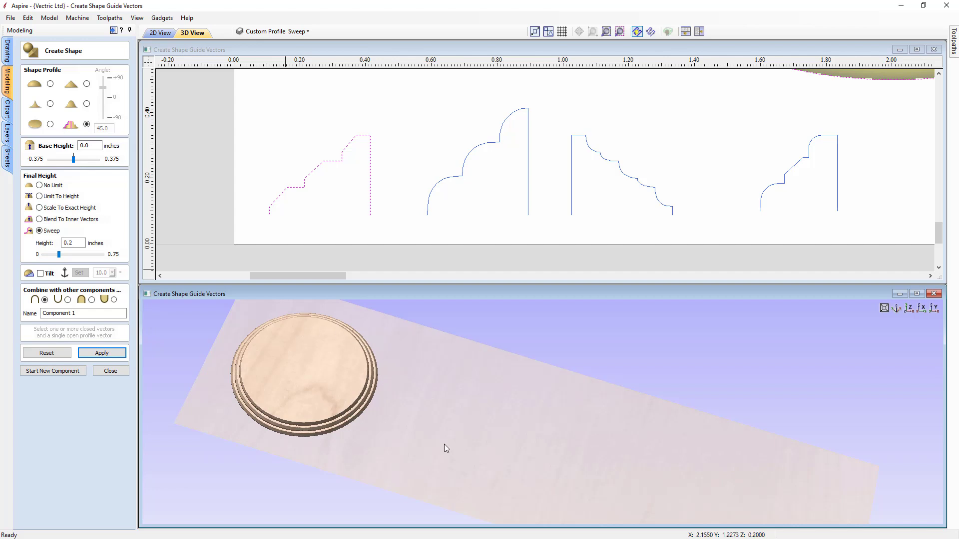
{"action": "left_click", "coordinate": [909, 310]}
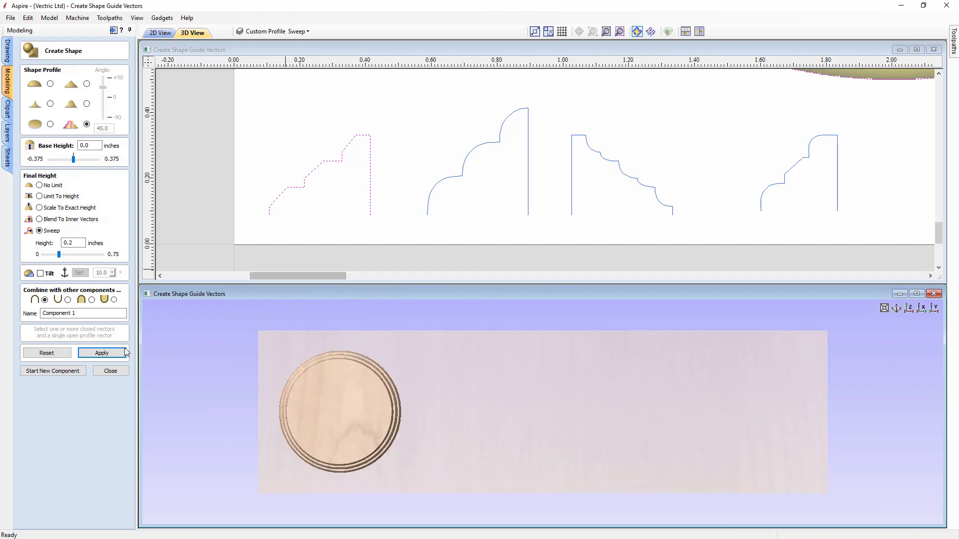
- Keep the swept circle and start a new component
{"action": "left_click", "coordinate": [59, 371]}
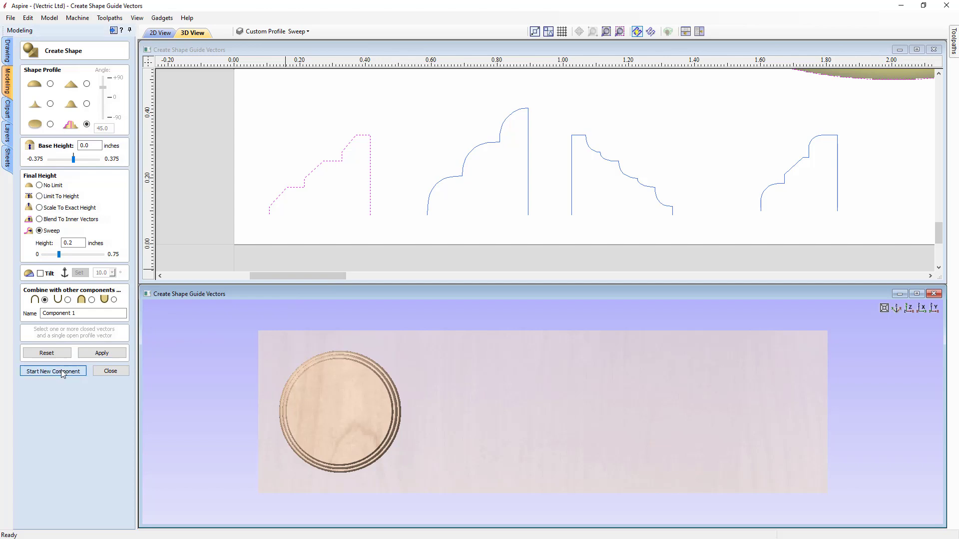
{"action": "left_click", "coordinate": [391, 251]}
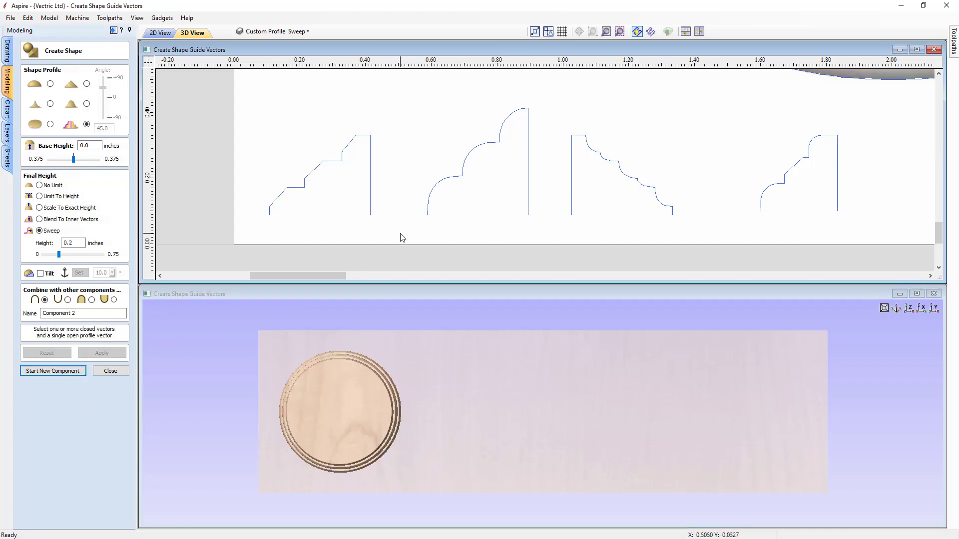
{"action": "key", "text": "F3"}
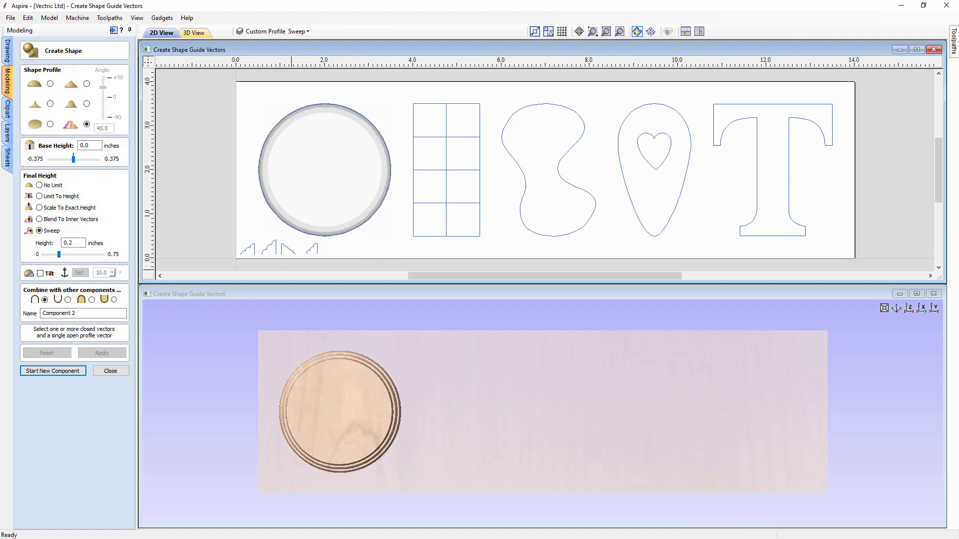
{"action": "left_click", "coordinate": [156, 538]}
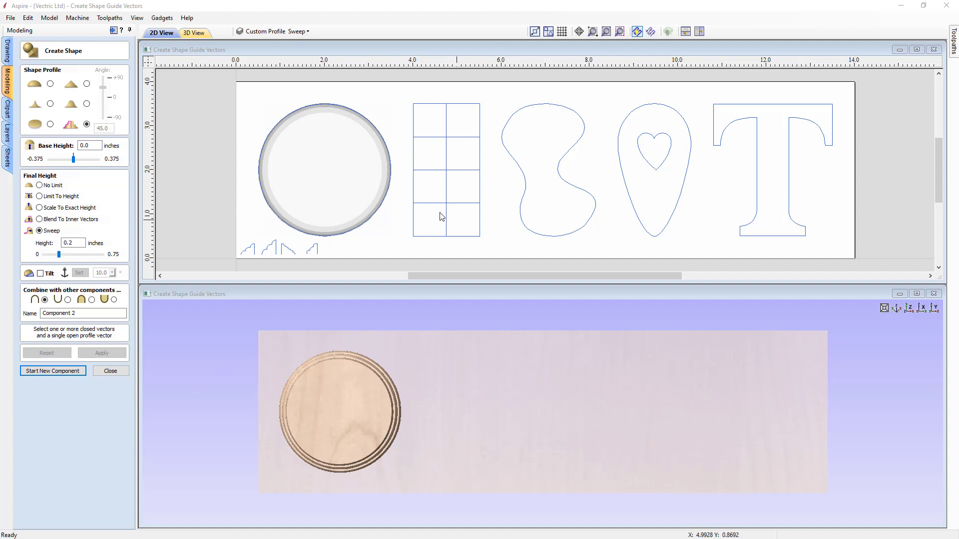
- Build the grid of eight squares from the second stepped profile using Sweep with a 0.3 inch height
{"action": "left_click", "coordinate": [481, 246]}
{"action": "left_click", "coordinate": [413, 103]}
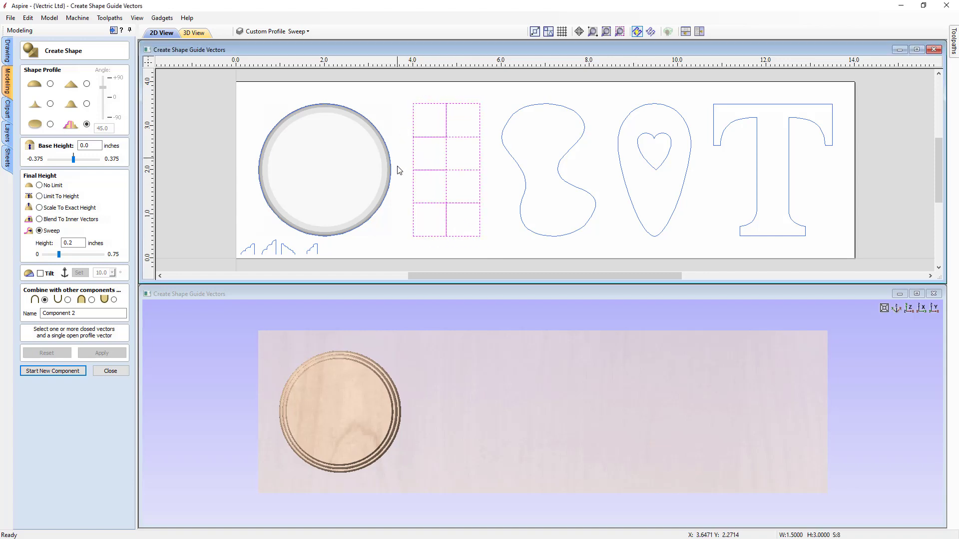
{"action": "left_click", "coordinate": [270, 249], "text": "shift"}
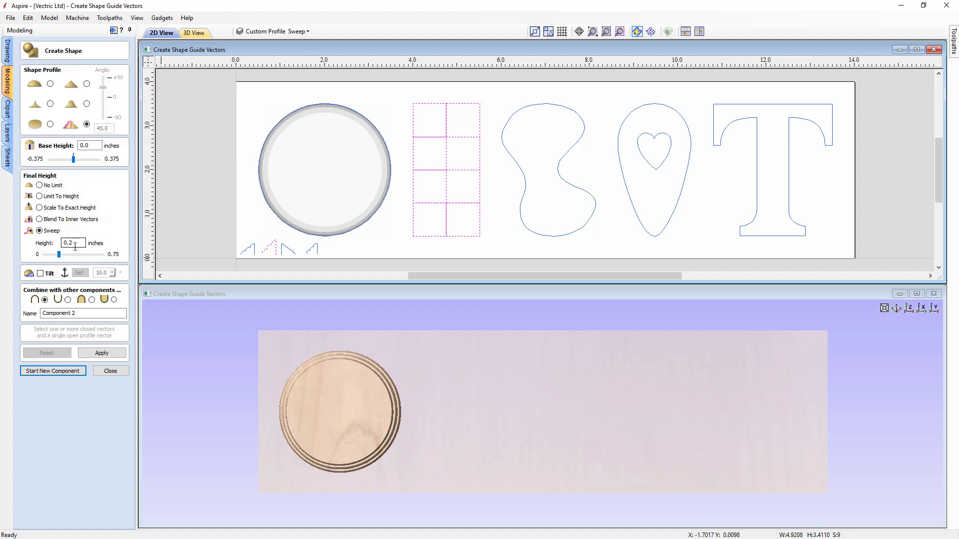
{"action": "left_click_drag", "start_coordinate": [71, 244], "coordinate": [73, 245]}
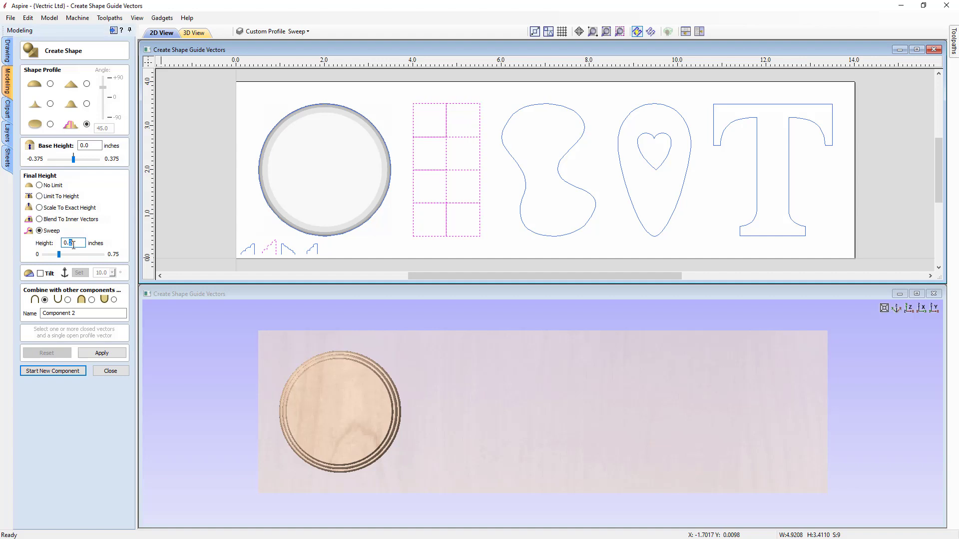
{"action": "type", "text": "3"}
{"action": "left_click", "coordinate": [97, 350]}
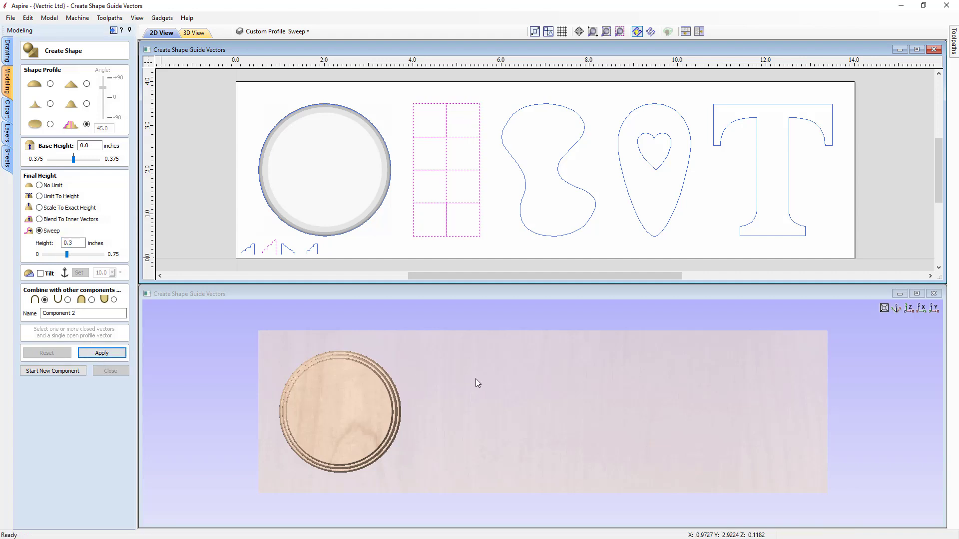
- Inspect the swept square tiles in 3D from low and overhead angles, and start a new component
{"action": "left_click_drag", "start_coordinate": [473, 447], "coordinate": [488, 377]}
{"action": "scroll", "coordinate": [488, 419], "scroll_direction": "up", "scroll_amount": 5}
{"action": "left_click_drag", "start_coordinate": [494, 433], "coordinate": [507, 406]}
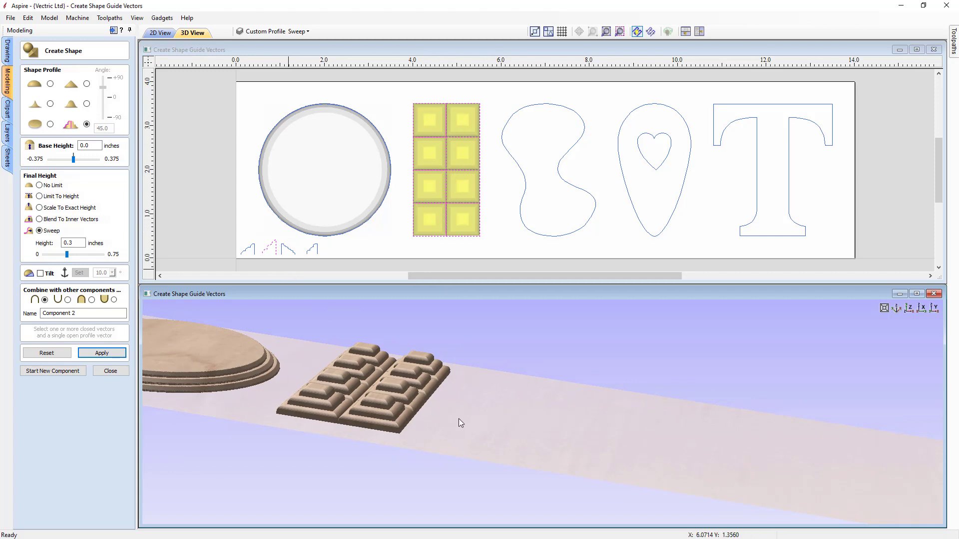
{"action": "left_click_drag", "start_coordinate": [479, 445], "coordinate": [438, 436]}
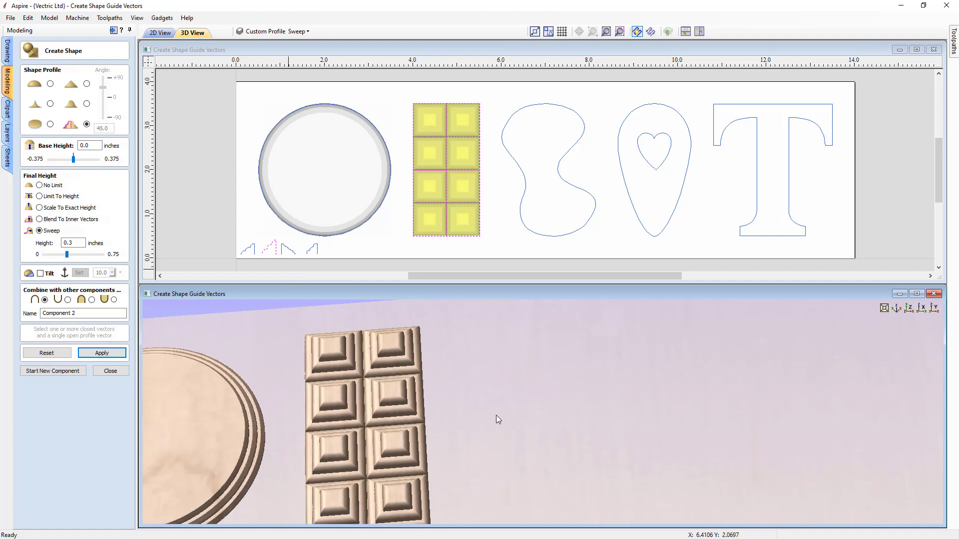
{"action": "scroll", "coordinate": [497, 417], "scroll_direction": "up", "scroll_amount": 2}
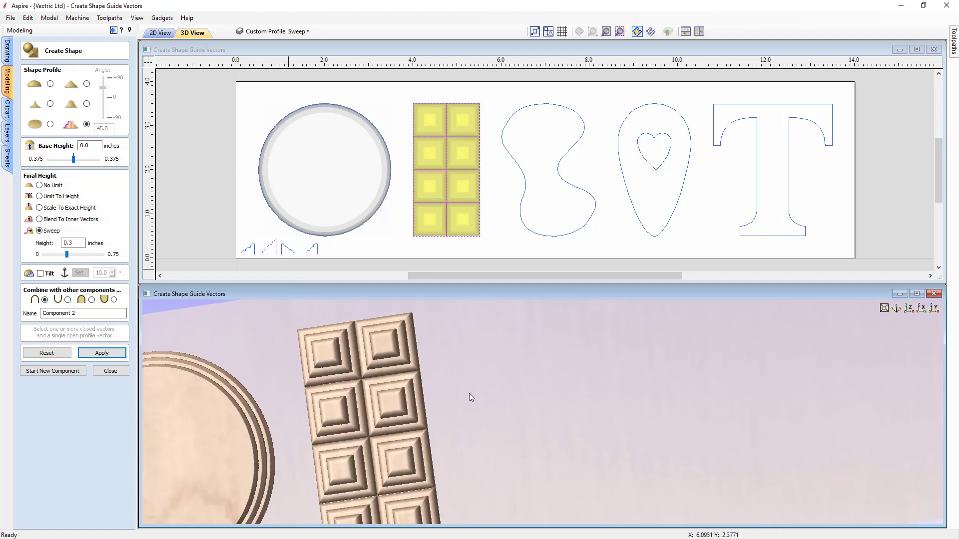
{"action": "left_click_drag", "start_coordinate": [469, 393], "coordinate": [352, 385]}
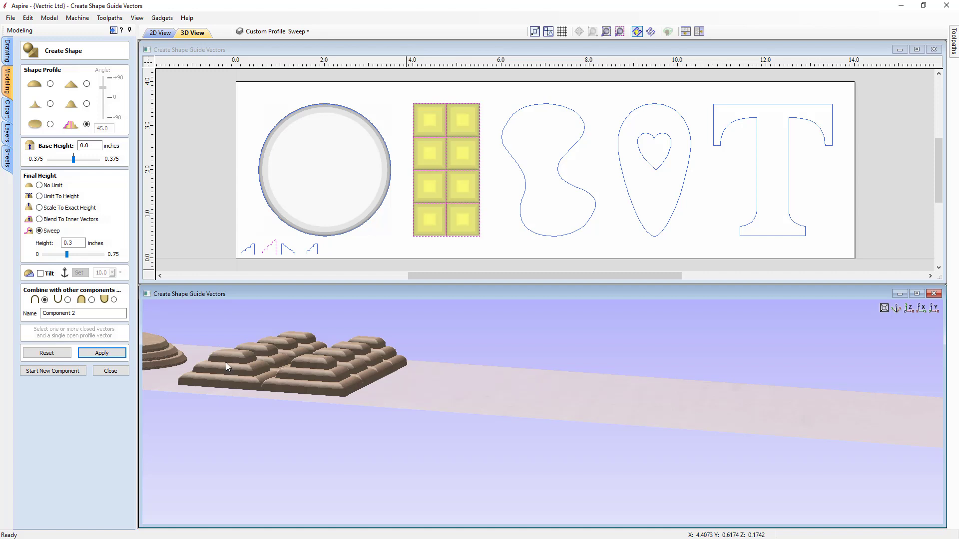
{"action": "left_click", "coordinate": [909, 309]}
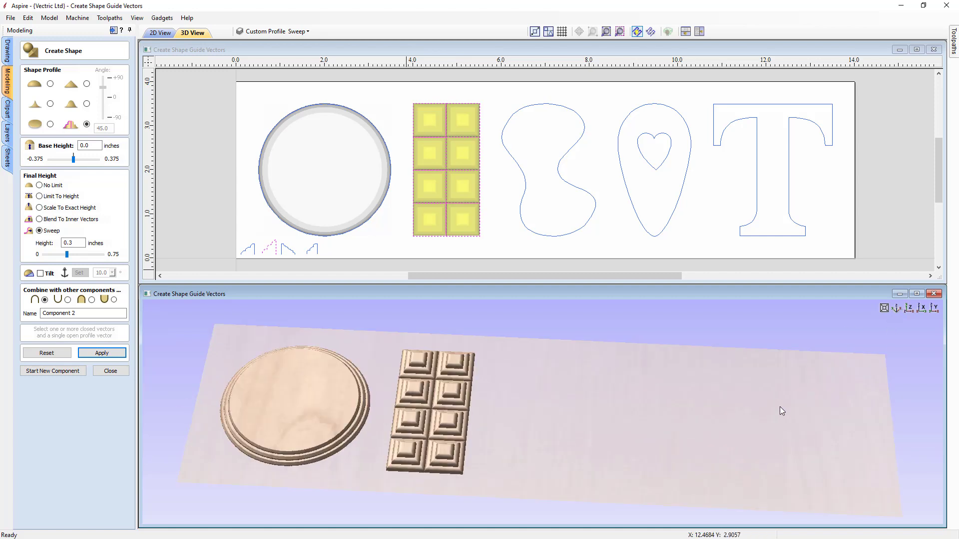
{"action": "left_click", "coordinate": [53, 374]}
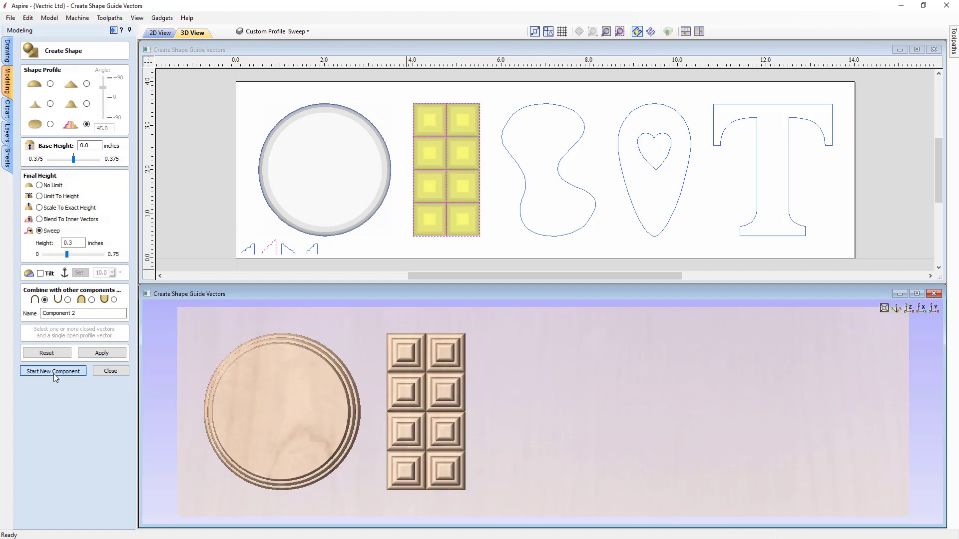
- Build the curvy blob shape from the reversed third profile with a 0.2 inch Sweep height, and start a new component
{"action": "left_click", "coordinate": [527, 189]}
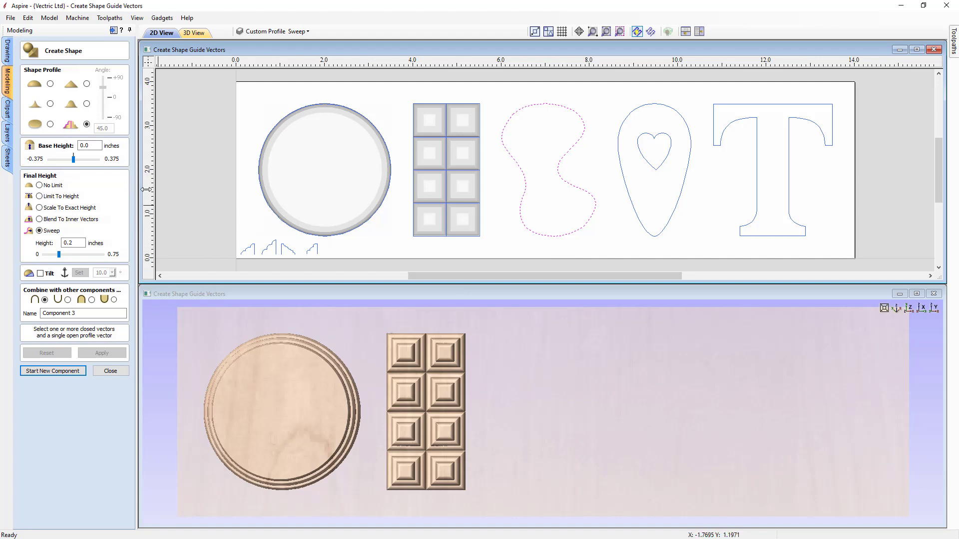
{"action": "left_click", "coordinate": [291, 253], "text": "shift"}
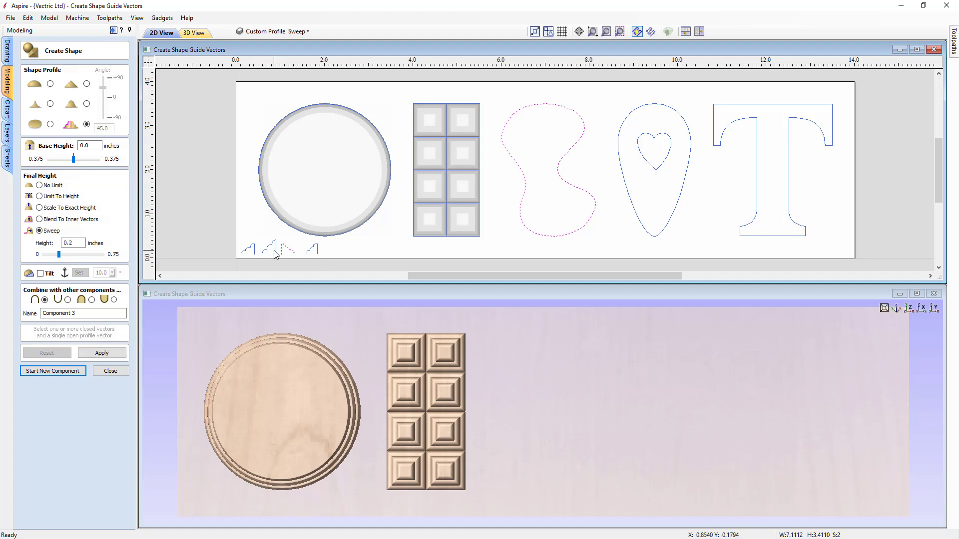
{"action": "left_click", "coordinate": [101, 353]}
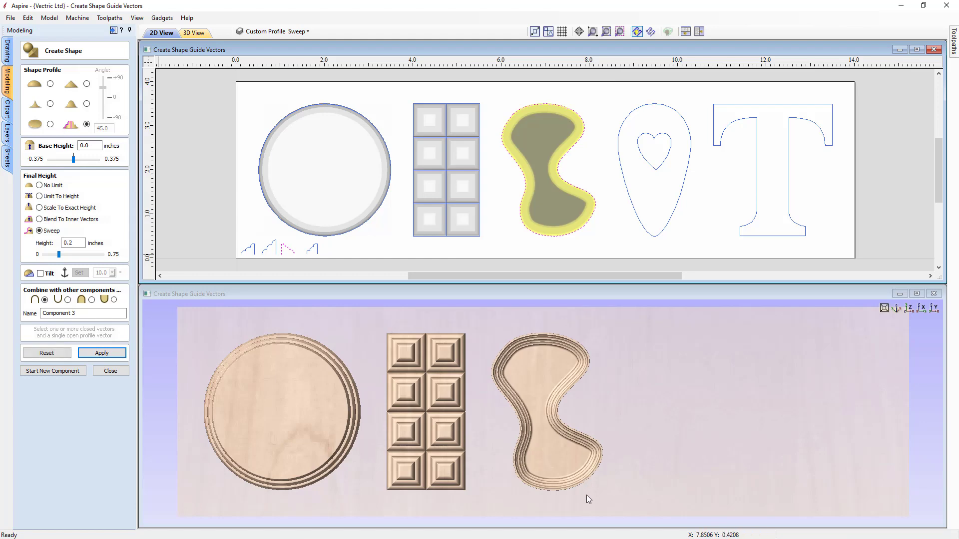
{"action": "left_click_drag", "start_coordinate": [586, 495], "coordinate": [569, 409]}
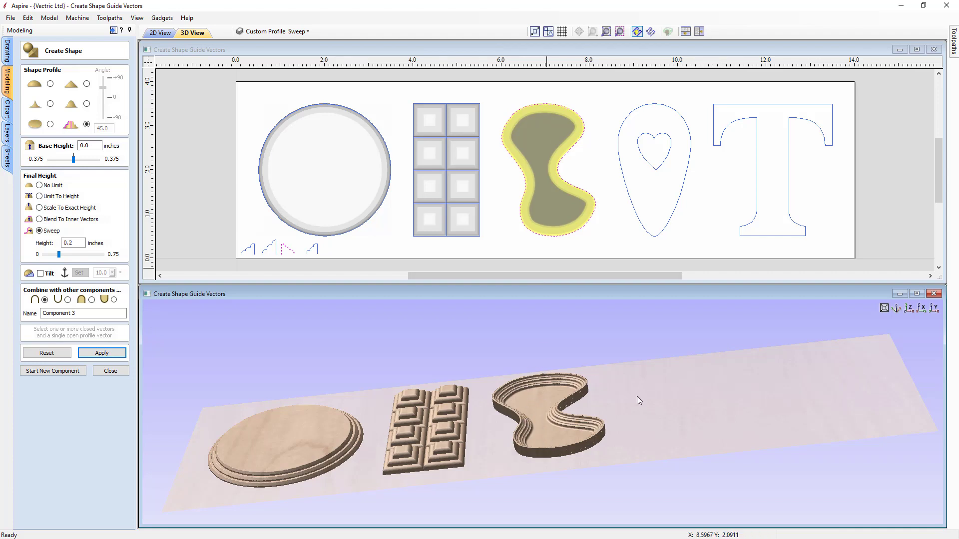
{"action": "left_click", "coordinate": [908, 308]}
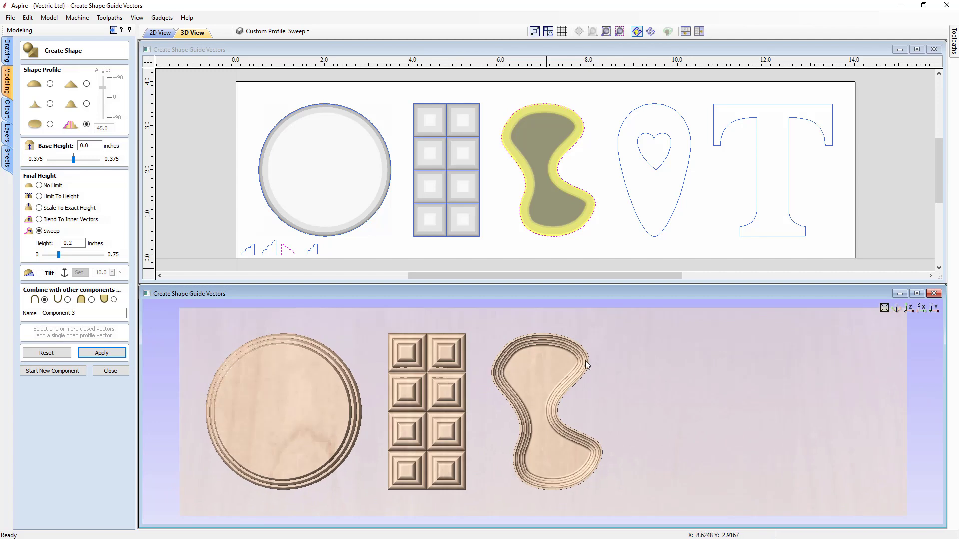
{"action": "left_click", "coordinate": [61, 372]}
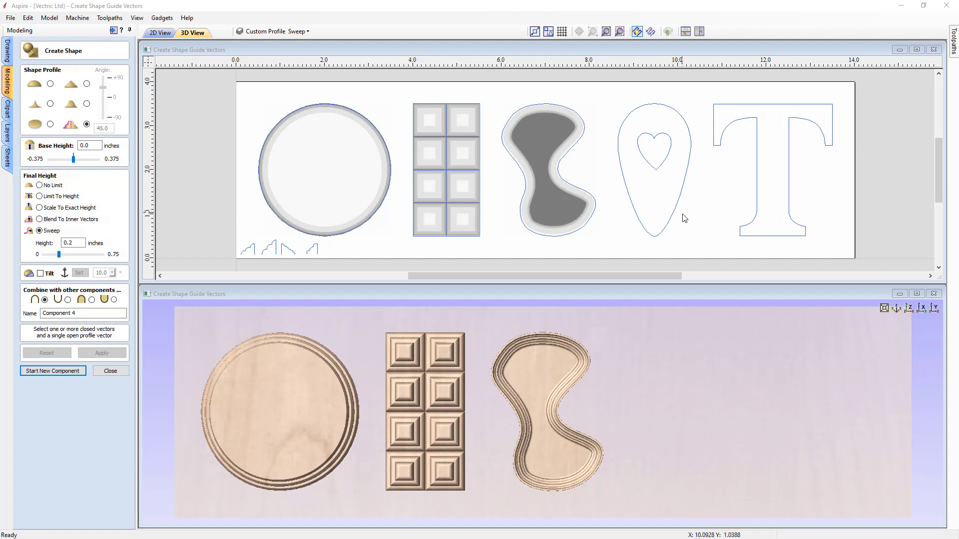
- Build the teardrop with its inner heart from the second profile at a 0.2 inch Sweep height, and start a new component
{"action": "left_click", "coordinate": [691, 230]}
{"action": "left_click", "coordinate": [652, 171]}
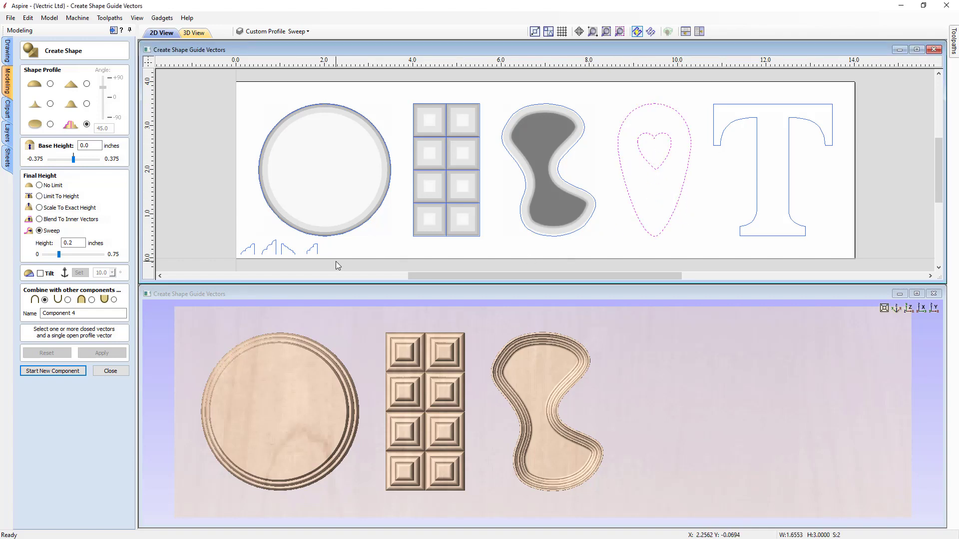
{"action": "left_click", "coordinate": [266, 254], "text": "shift"}
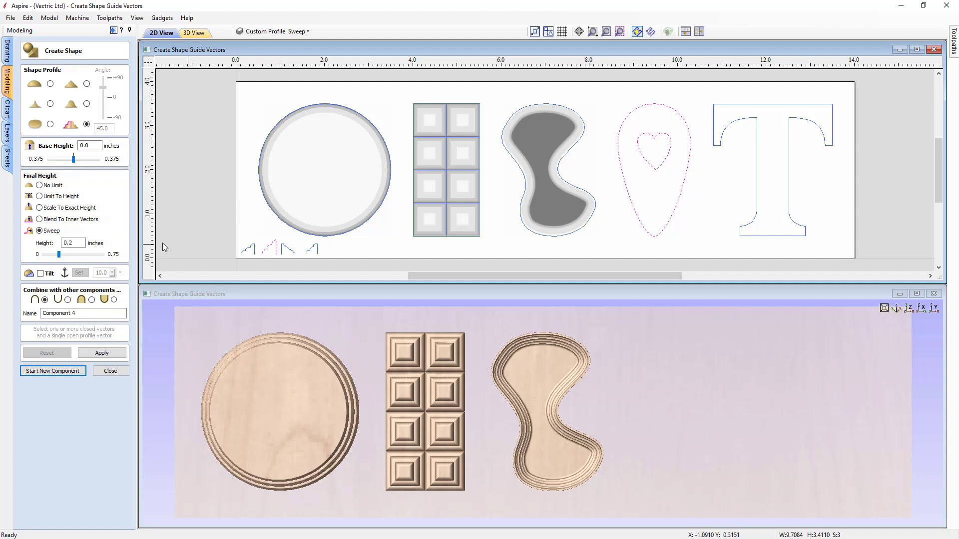
{"action": "left_click", "coordinate": [102, 353]}
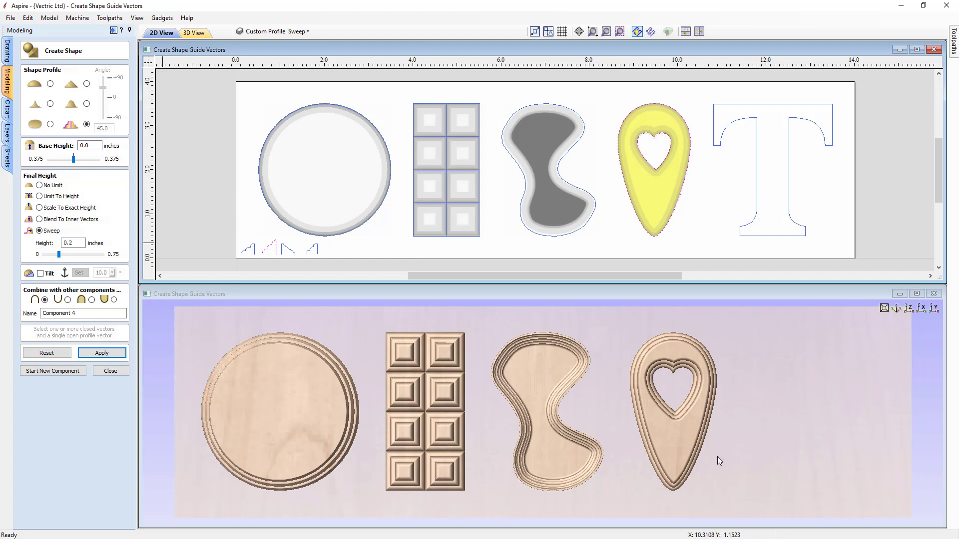
{"action": "left_click_drag", "start_coordinate": [717, 456], "coordinate": [690, 453]}
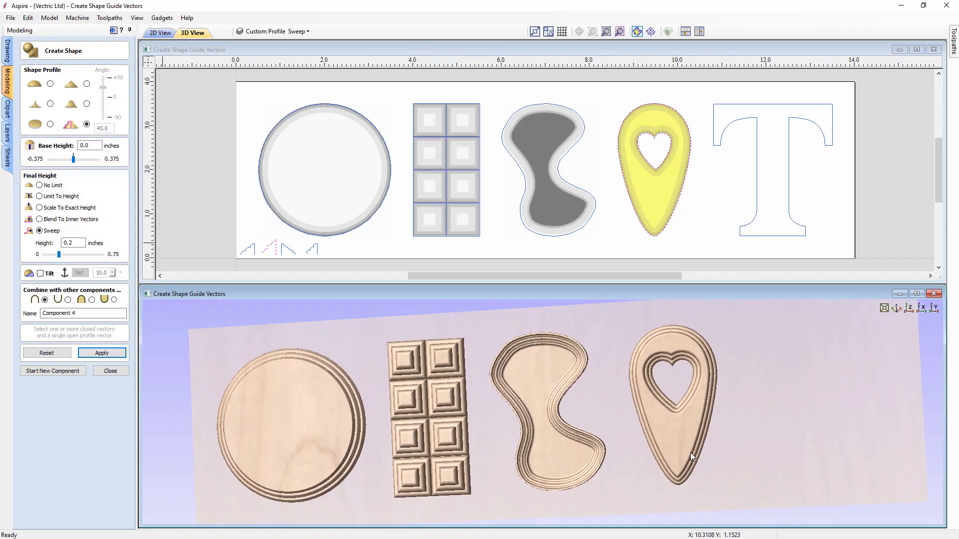
{"action": "left_click", "coordinate": [910, 307]}
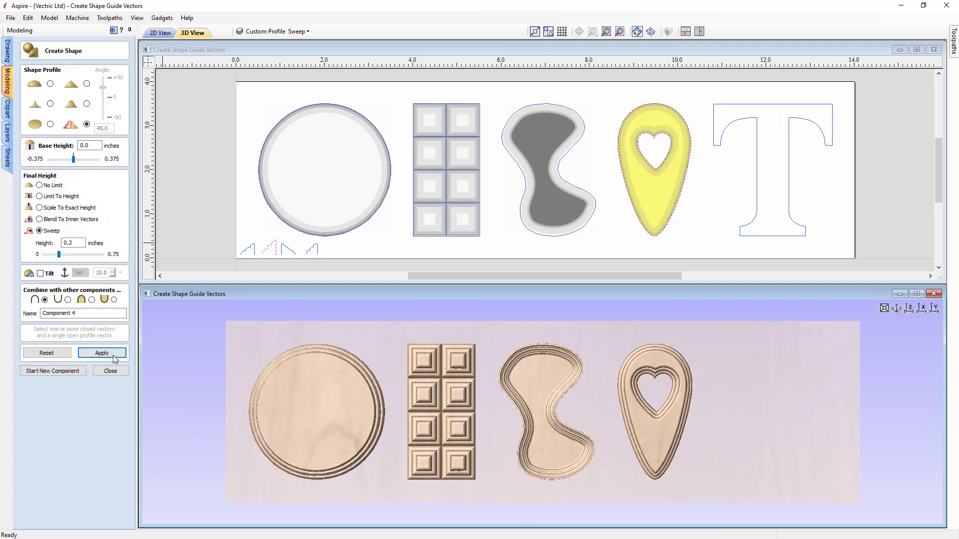
{"action": "left_click", "coordinate": [77, 371]}
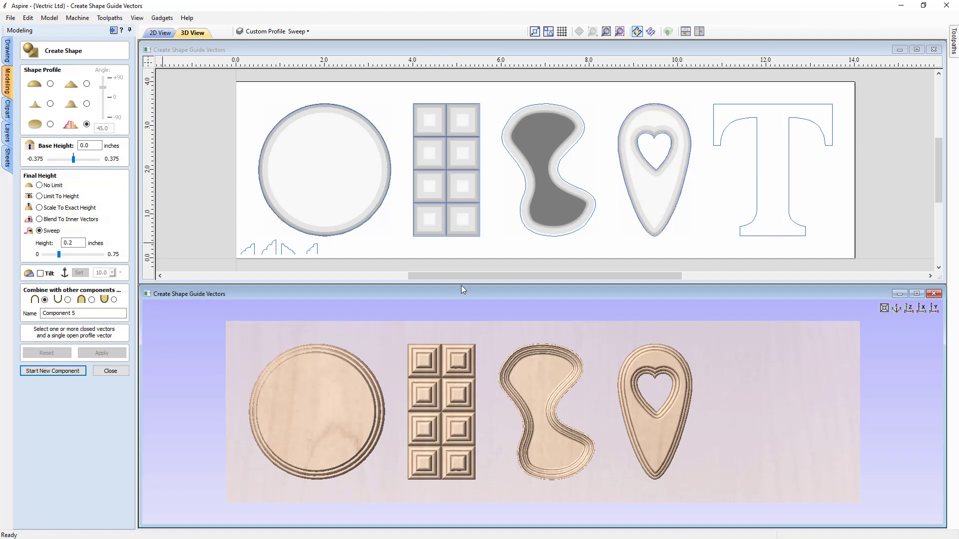
- Select the letter T together with the fourth profile vector and examine that profile's outline up close
{"action": "left_click", "coordinate": [738, 108]}
{"action": "left_click", "coordinate": [738, 109]}
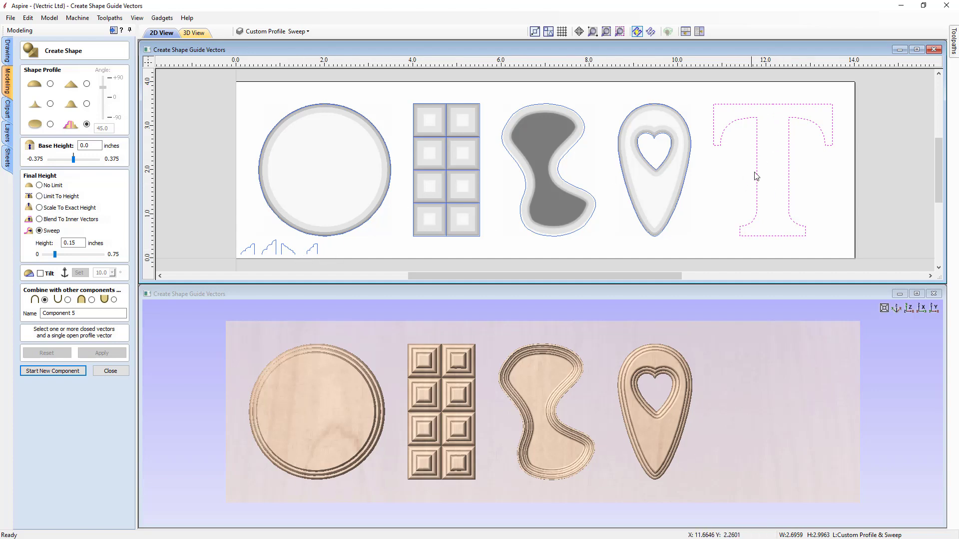
{"action": "left_click", "coordinate": [312, 251], "text": "shift"}
{"action": "scroll", "coordinate": [307, 258], "scroll_direction": "up", "scroll_amount": 5}
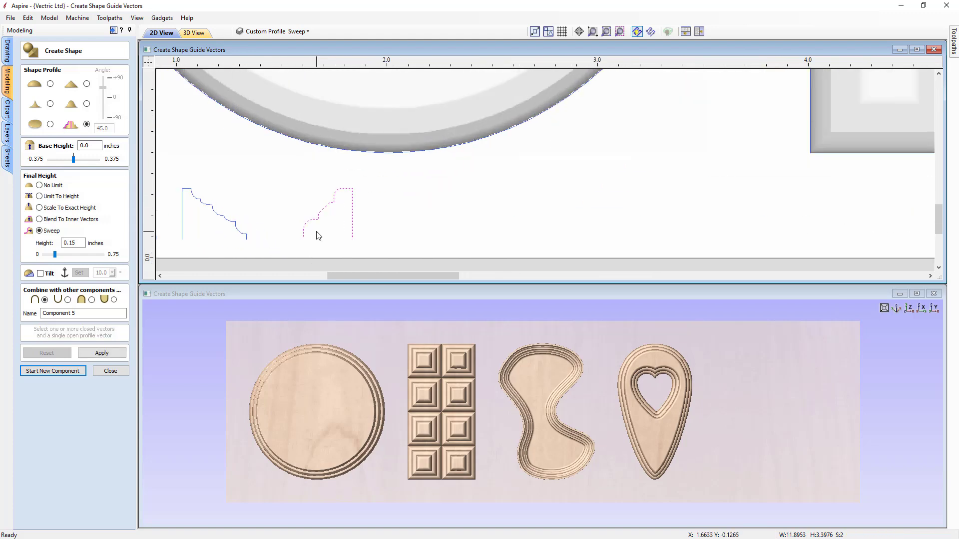
{"action": "scroll", "coordinate": [308, 236], "scroll_direction": "up", "scroll_amount": 3}
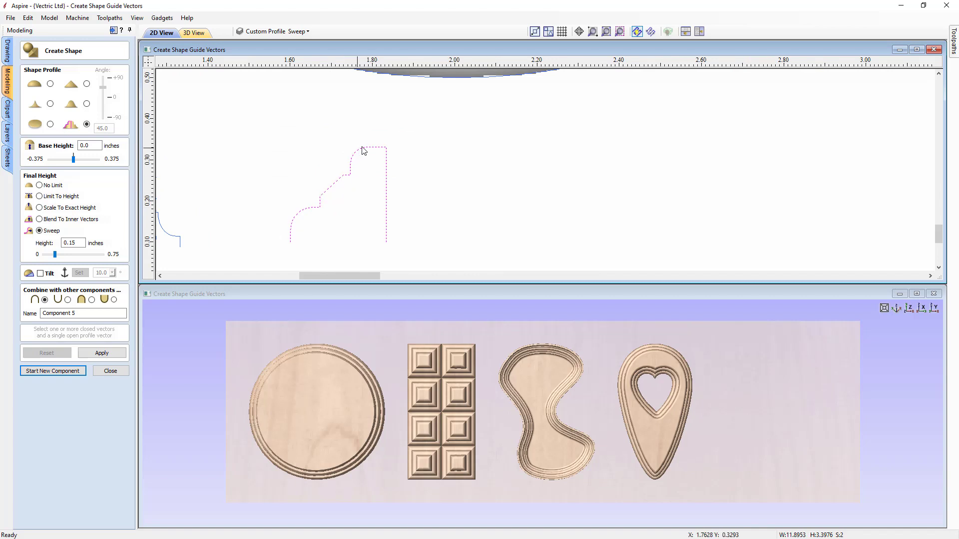
{"action": "scroll", "coordinate": [370, 203], "scroll_direction": "down", "scroll_amount": 5}
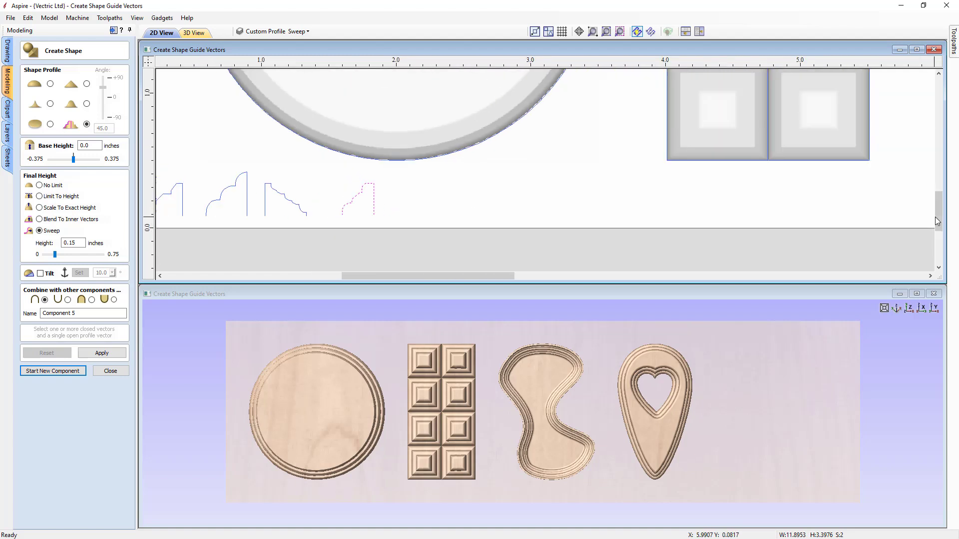
{"action": "left_click", "coordinate": [607, 31]}
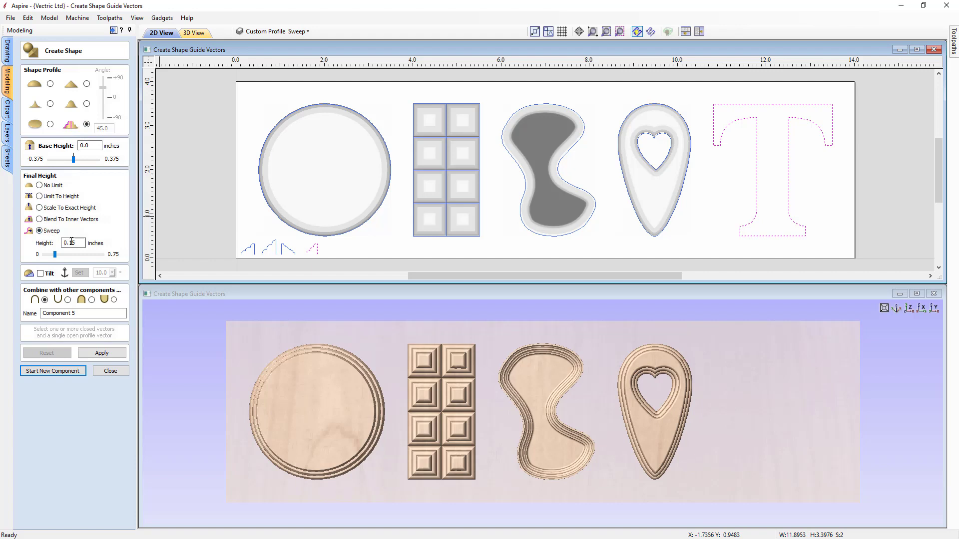
- Build the letter T using Sweep with a 0.25 inch height and inspect its narrow strokes in 3D
{"action": "left_click_drag", "start_coordinate": [69, 244], "coordinate": [76, 243]}
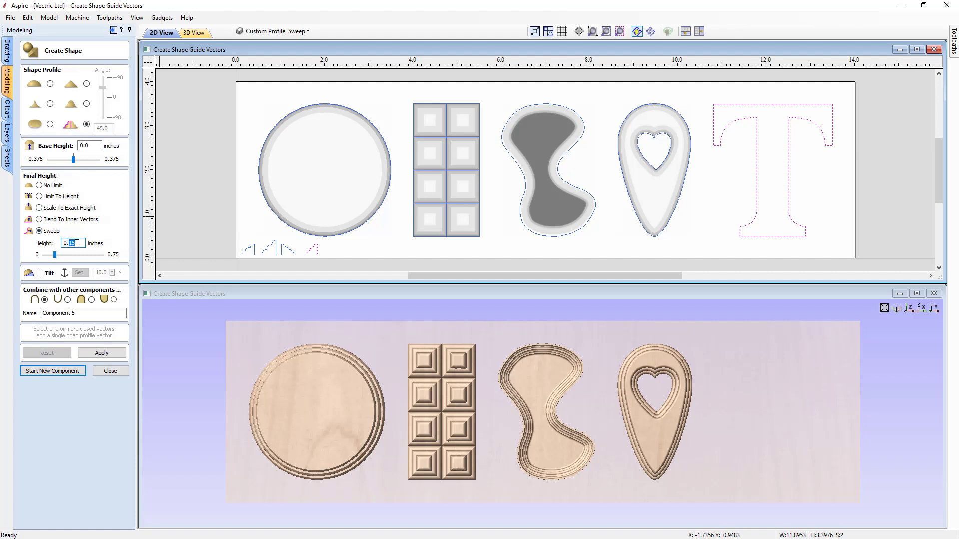
{"action": "type", "text": "25"}
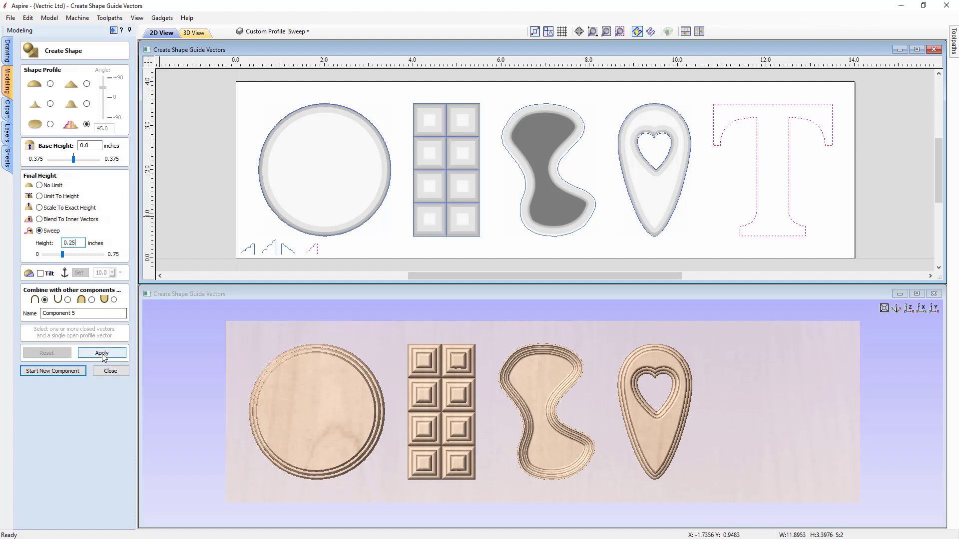
{"action": "left_click", "coordinate": [86, 352]}
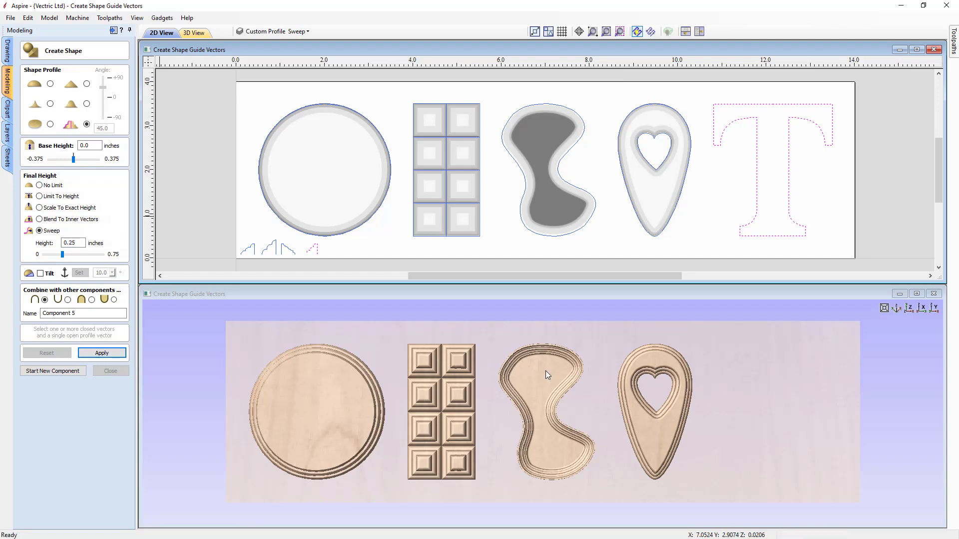
{"action": "left_click_drag", "start_coordinate": [736, 445], "coordinate": [656, 363]}
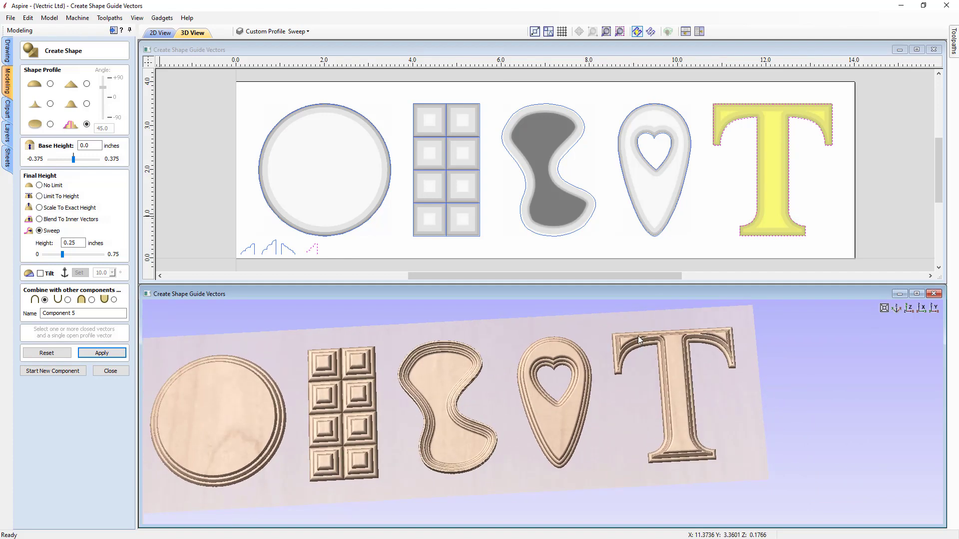
{"action": "scroll", "coordinate": [640, 334], "scroll_direction": "up", "scroll_amount": 5}
{"action": "left_click_drag", "start_coordinate": [622, 417], "coordinate": [667, 343]}
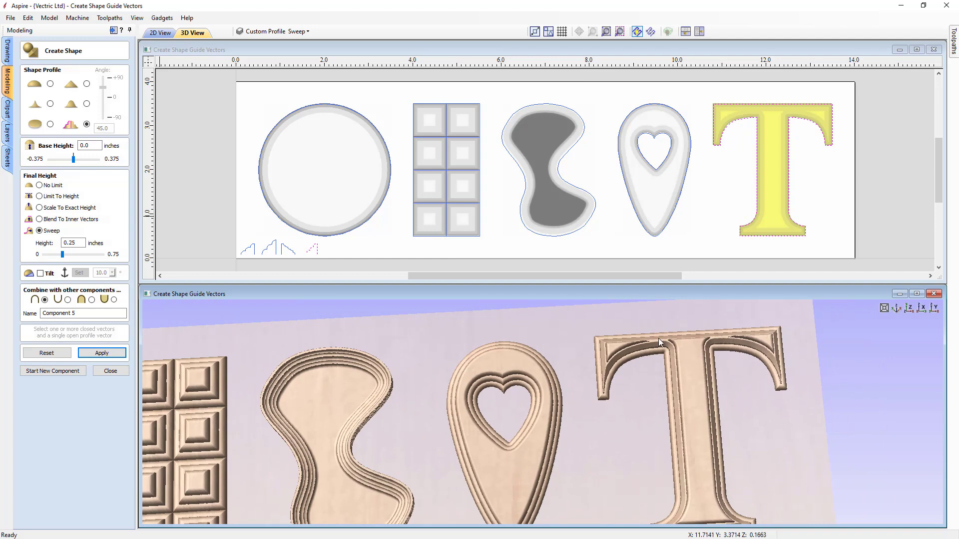
- Set the Sweep height to 0.125 inches, rebuild the letter T and inspect its edges in 3D
{"action": "left_click_drag", "start_coordinate": [68, 243], "coordinate": [85, 243]}
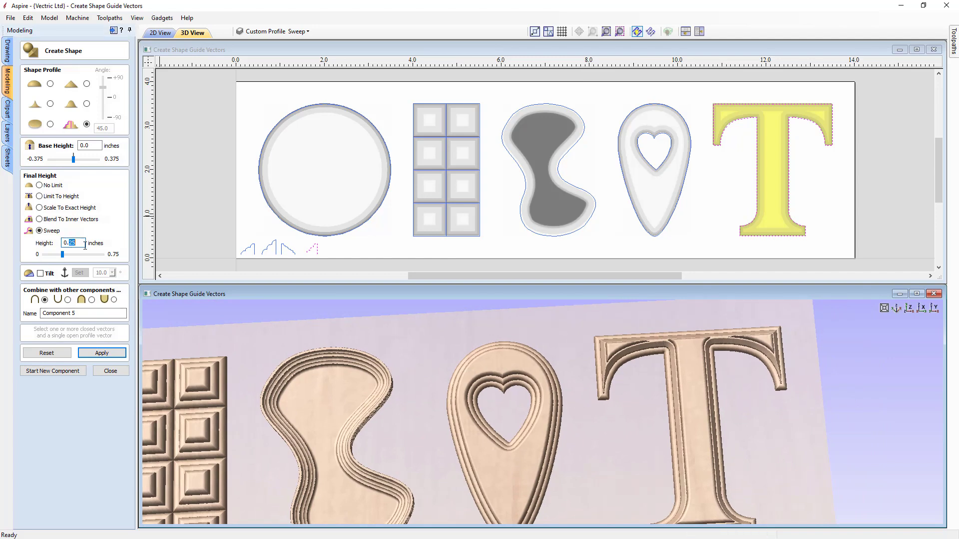
{"action": "type", "text": "12"}
{"action": "key", "text": "Return"}
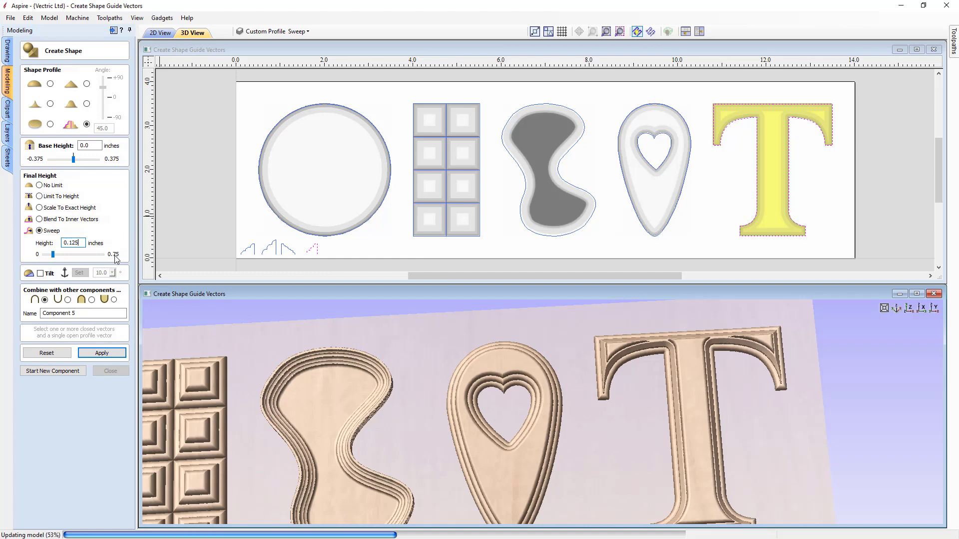
{"action": "left_click_drag", "start_coordinate": [636, 395], "coordinate": [567, 427]}
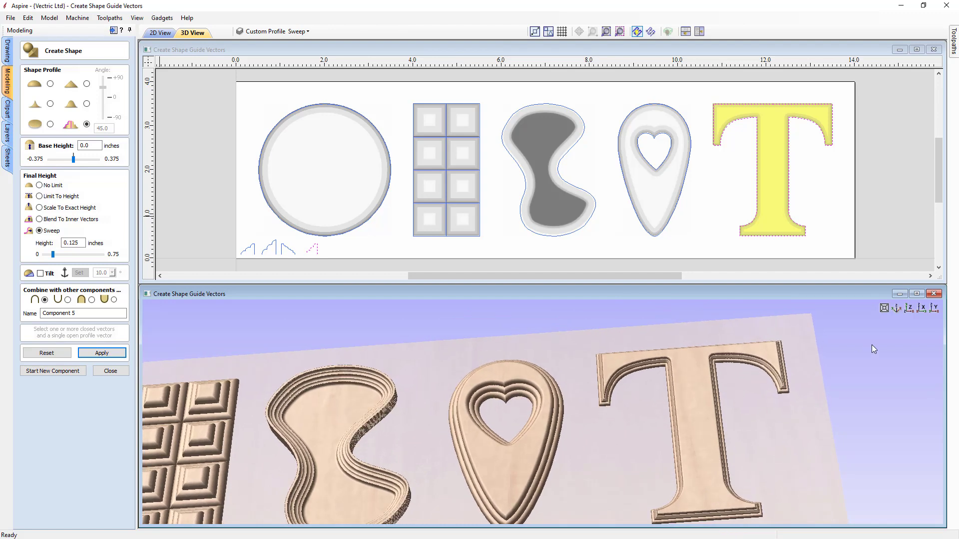
- Leave Create Shape and delete all components, from Component 1 through Component 5
{"action": "left_click", "coordinate": [908, 309]}
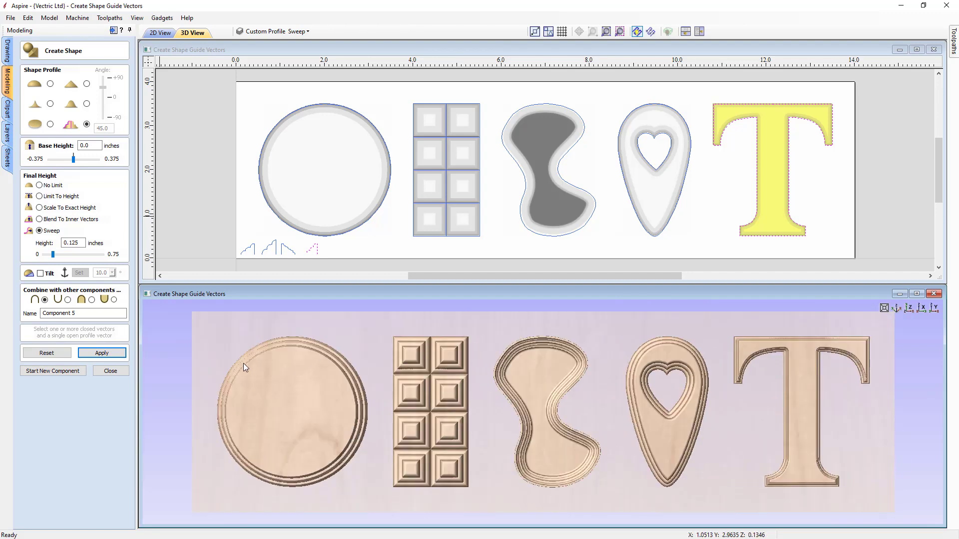
{"action": "key", "text": "F2"}
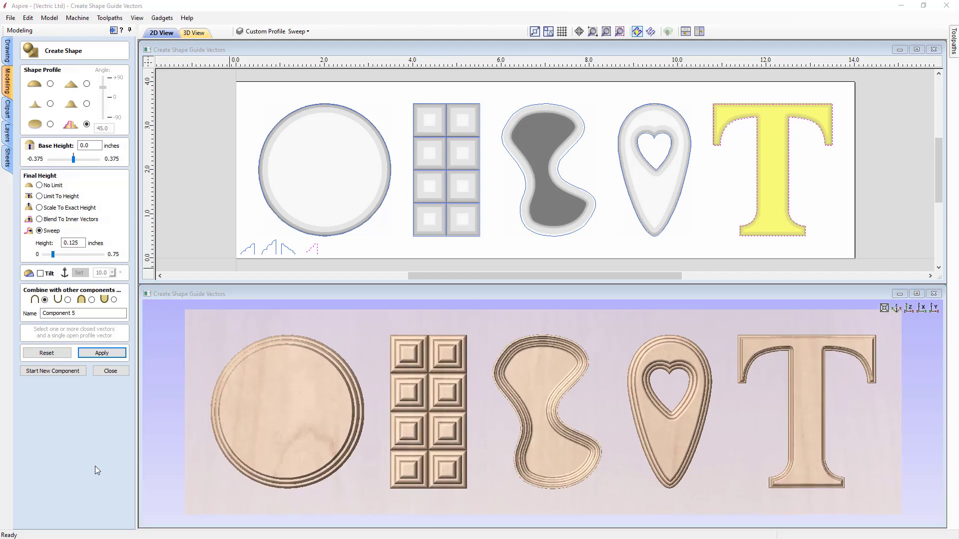
{"action": "left_click", "coordinate": [110, 371]}
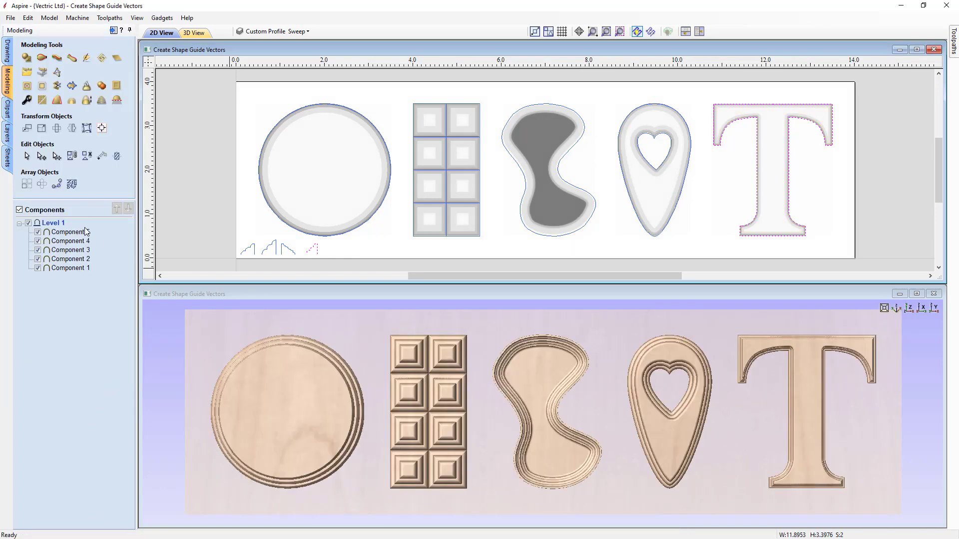
{"action": "left_click", "coordinate": [83, 232]}
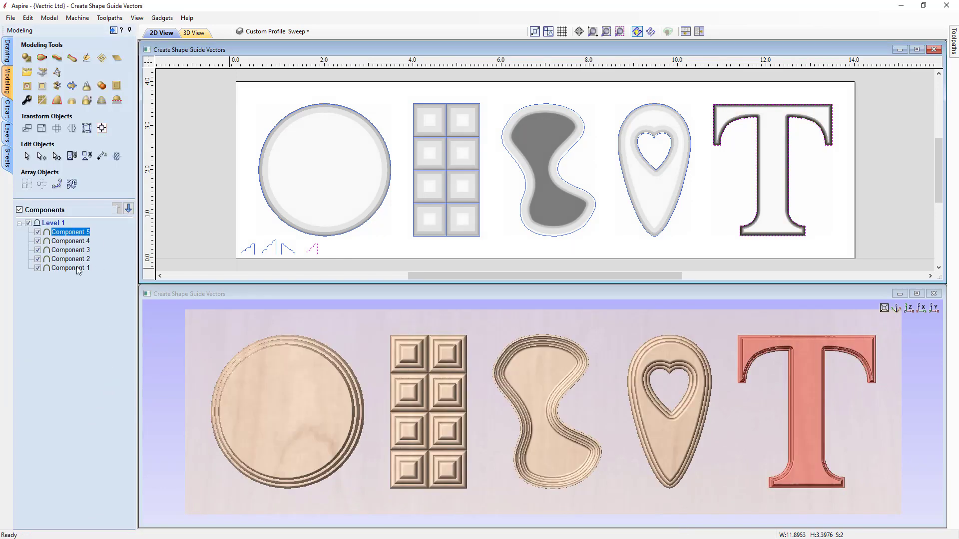
{"action": "left_click", "coordinate": [77, 269], "text": "shift"}
{"action": "key", "text": "Delete"}
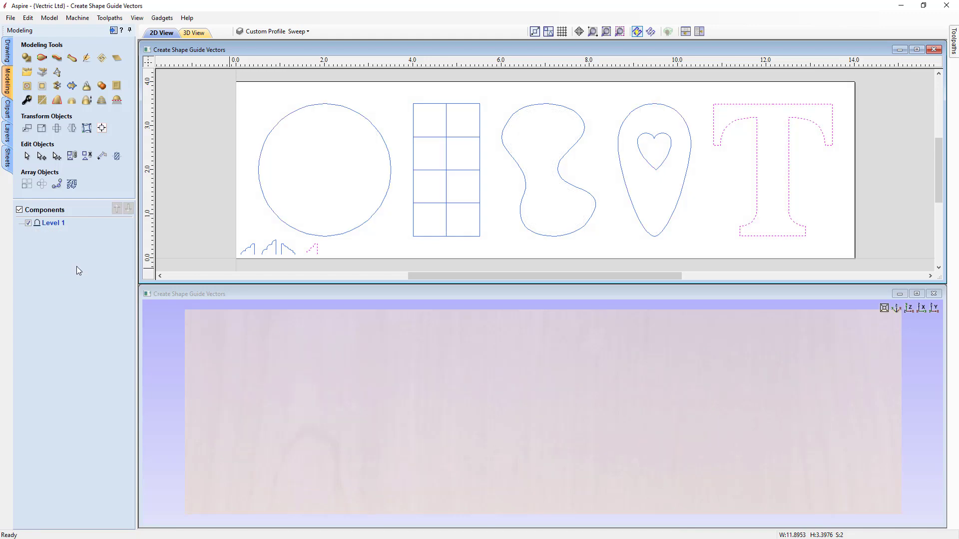
- Clear the vector selection and make Layer 1 the active, displayed layer
{"action": "left_click", "coordinate": [221, 214]}
{"action": "left_click", "coordinate": [296, 31]}
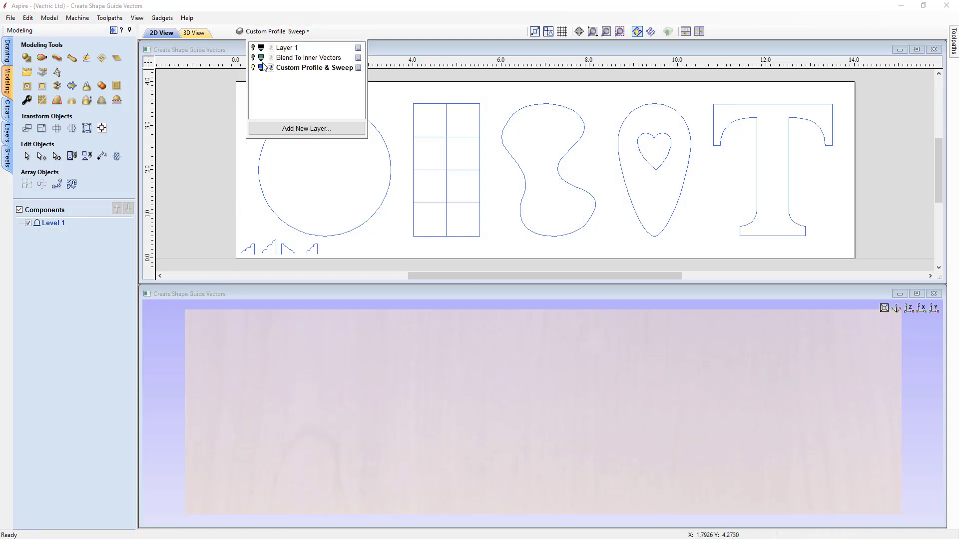
{"action": "left_click", "coordinate": [283, 48]}
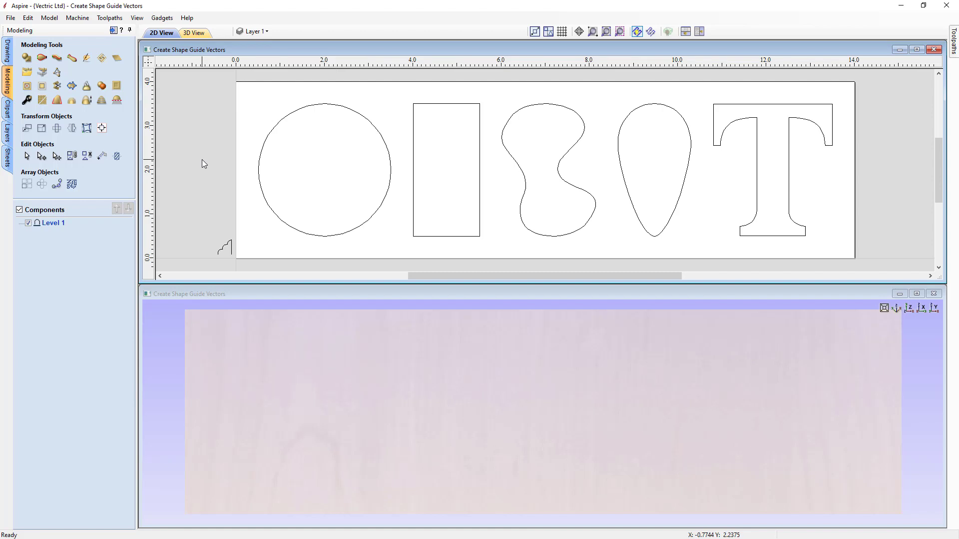
- Reopen Create Shape and move the rectangle vector about 1.25 inches toward the circle so the two overlap, and deselect it
{"action": "left_click", "coordinate": [28, 59]}
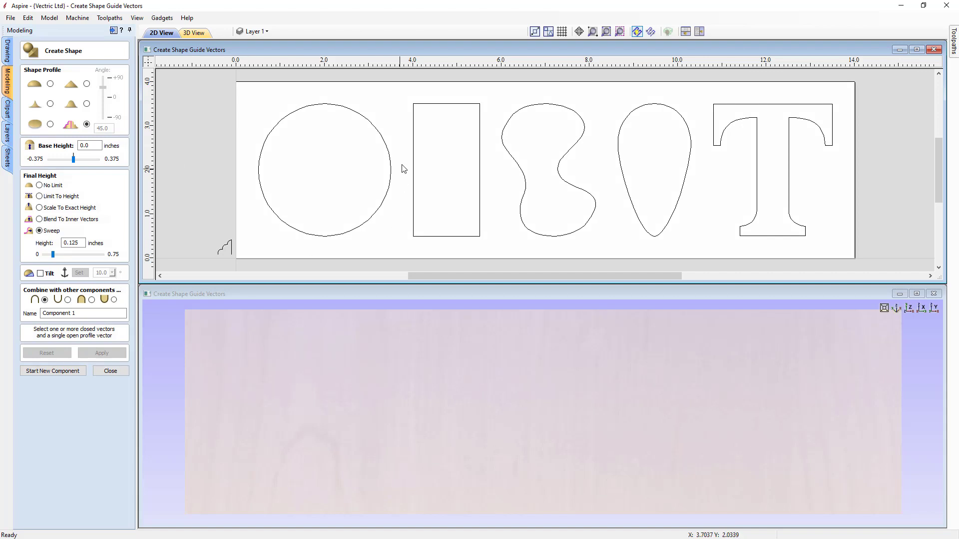
{"action": "left_click", "coordinate": [413, 186]}
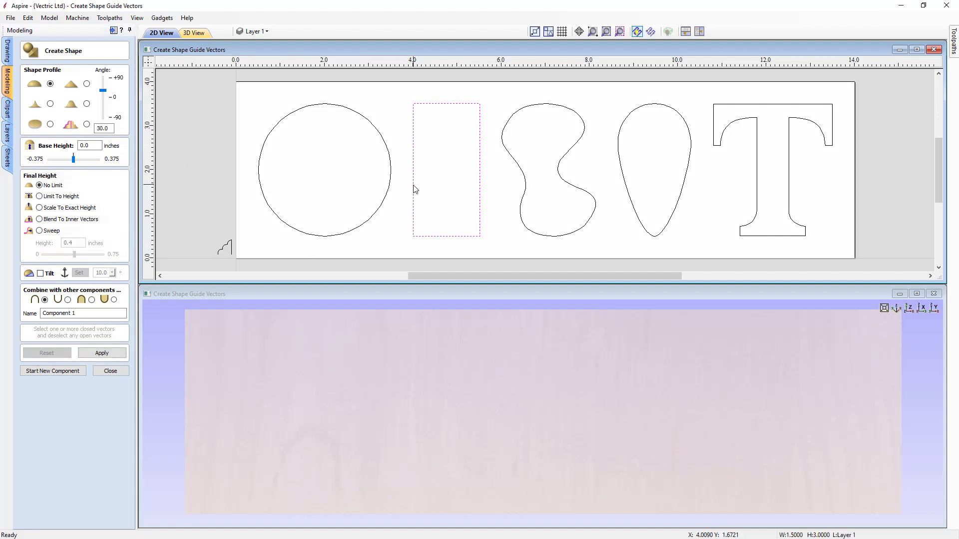
{"action": "left_click_drag", "start_coordinate": [413, 189], "coordinate": [390, 211]}
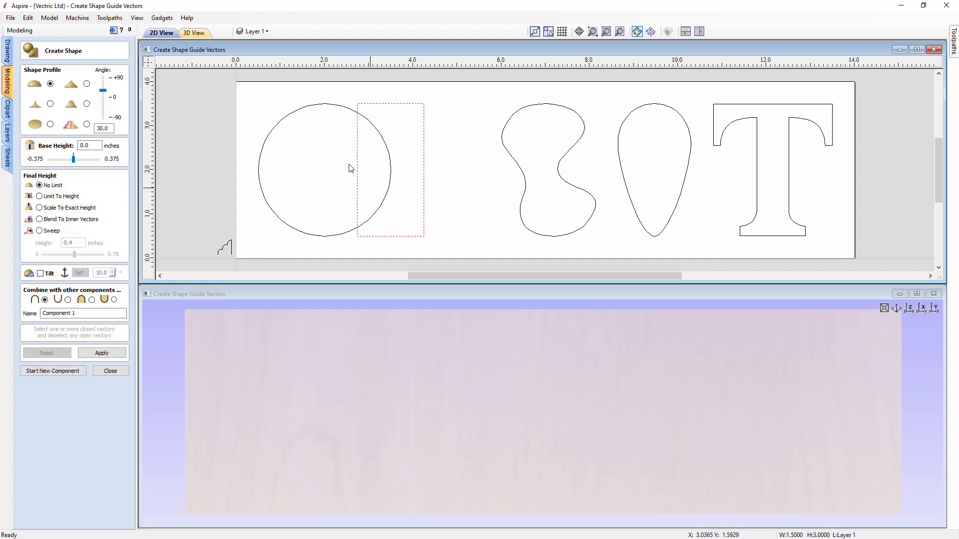
{"action": "left_click", "coordinate": [307, 258]}
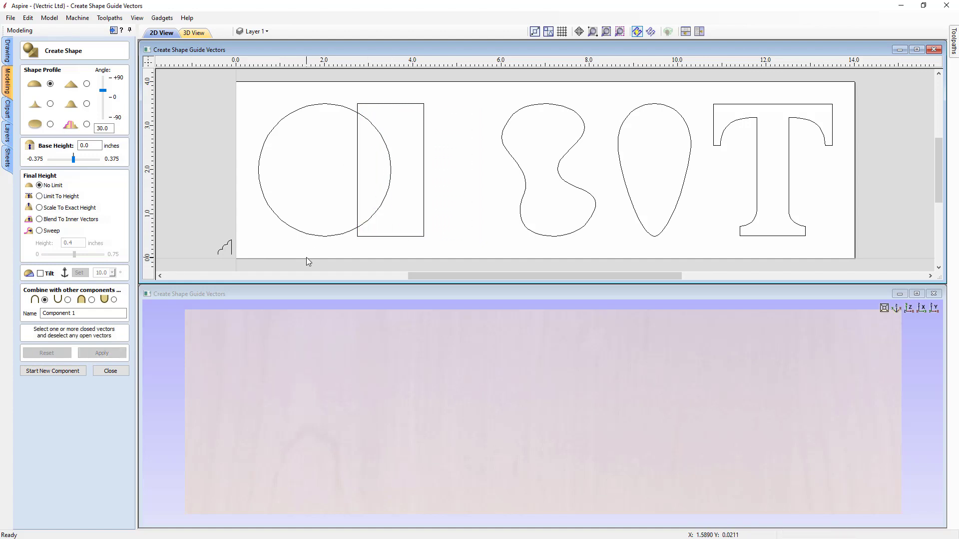
- Build the rectangle with the 30° round profile and No Limit height, and start a new component
{"action": "left_click", "coordinate": [411, 104]}
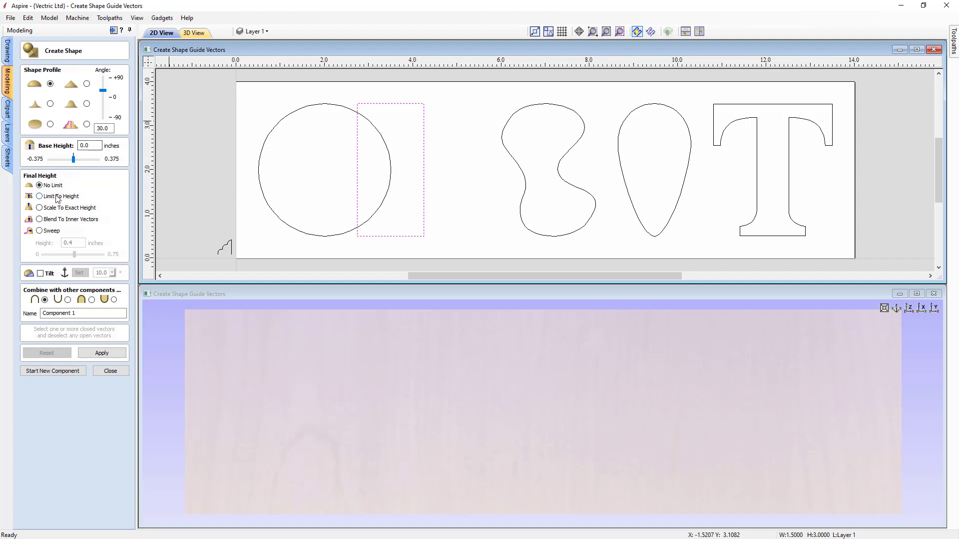
{"action": "left_click", "coordinate": [101, 354]}
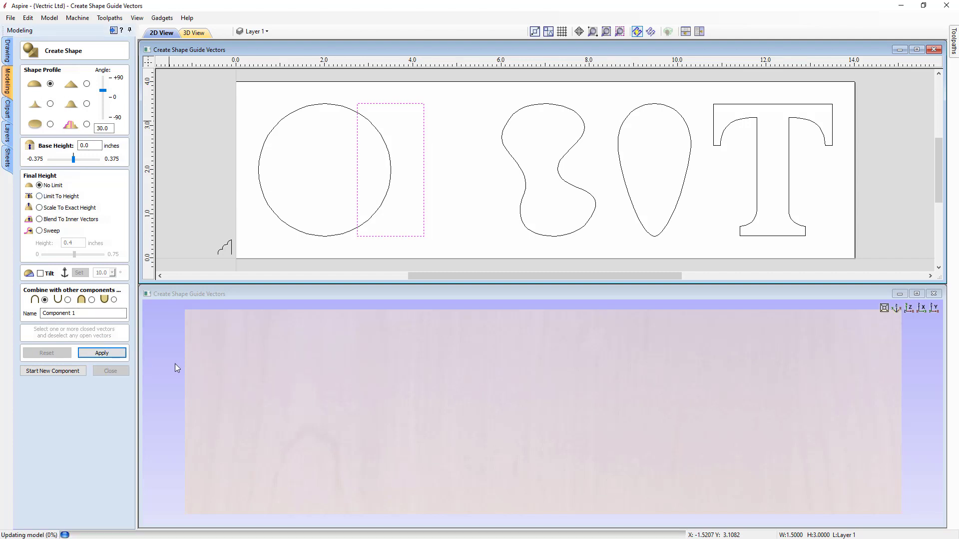
{"action": "left_click", "coordinate": [66, 371]}
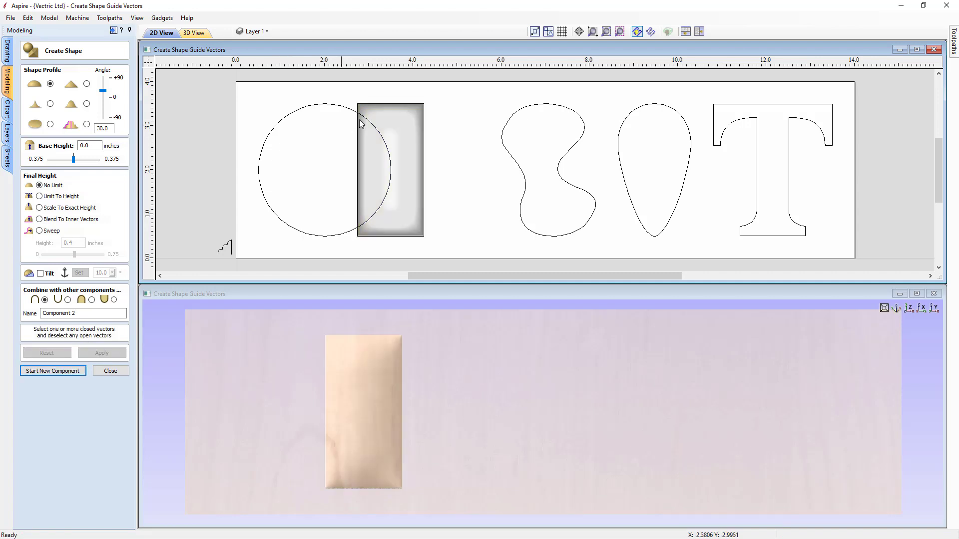
- Build the overlapping circle with the 30° round profile and No Limit height, and set its combine mode to Merge
{"action": "left_click", "coordinate": [346, 108]}
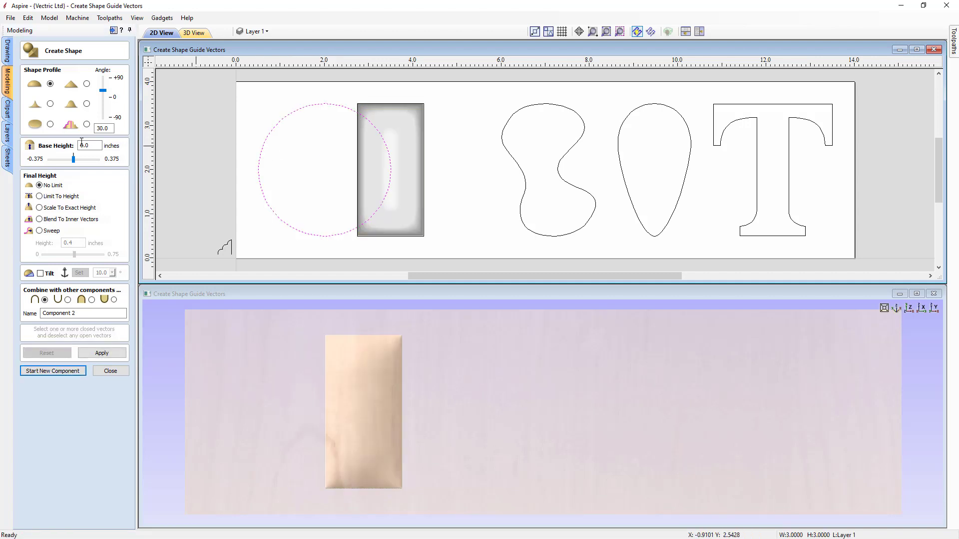
{"action": "left_click", "coordinate": [109, 356]}
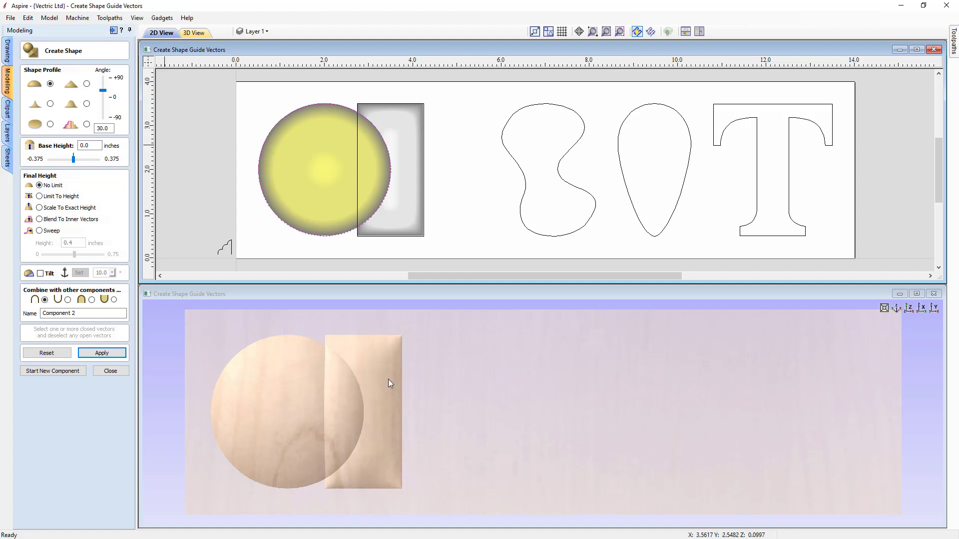
{"action": "left_click", "coordinate": [92, 300]}
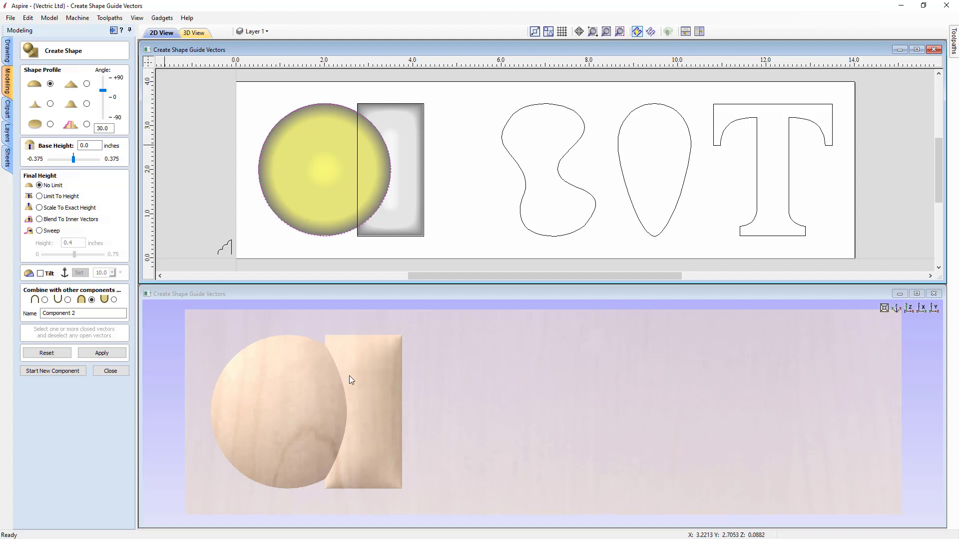
- Enable a 10° tilt on the circle, inspect it in 3D and aim the tilt from left to right across the circle
{"action": "left_click", "coordinate": [41, 274]}
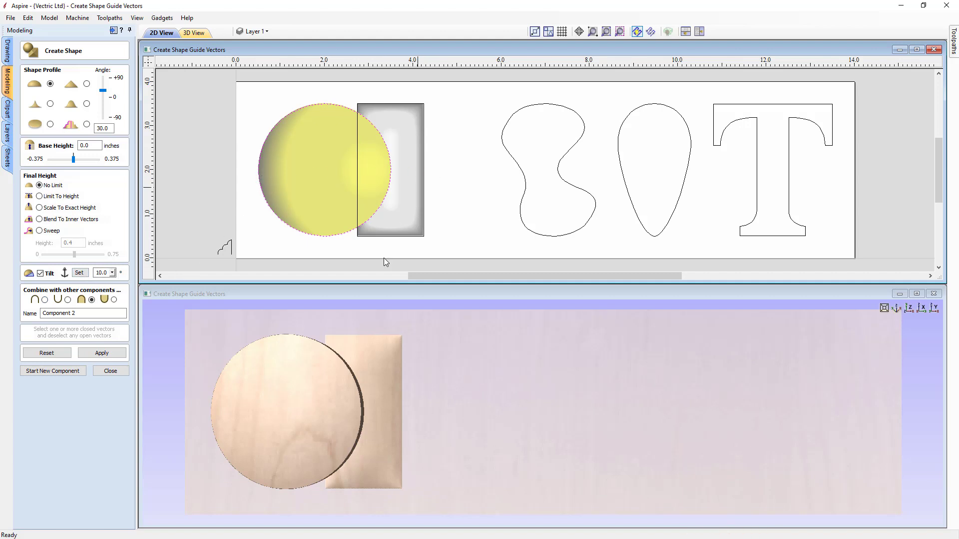
{"action": "left_click_drag", "start_coordinate": [505, 420], "coordinate": [282, 299]}
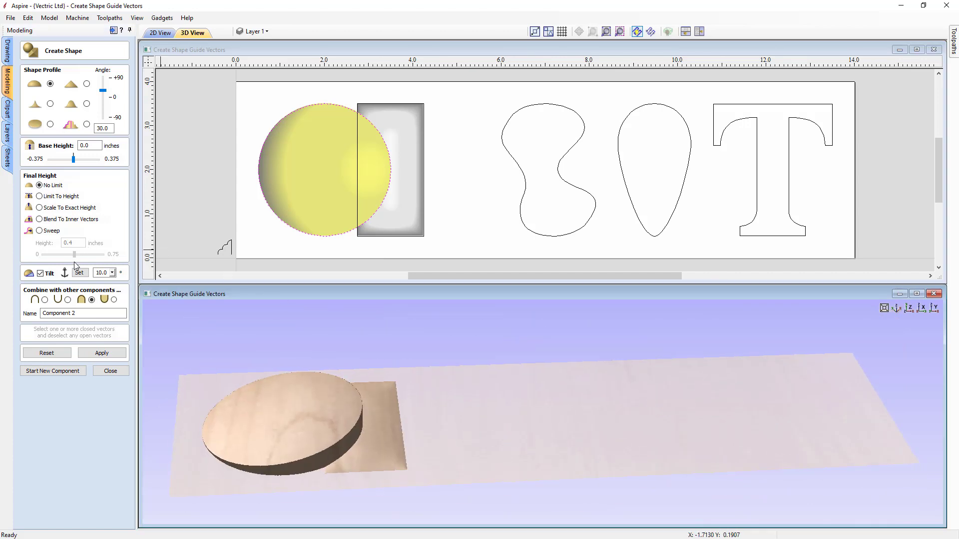
{"action": "left_click", "coordinate": [78, 273]}
{"action": "left_click", "coordinate": [247, 169]}
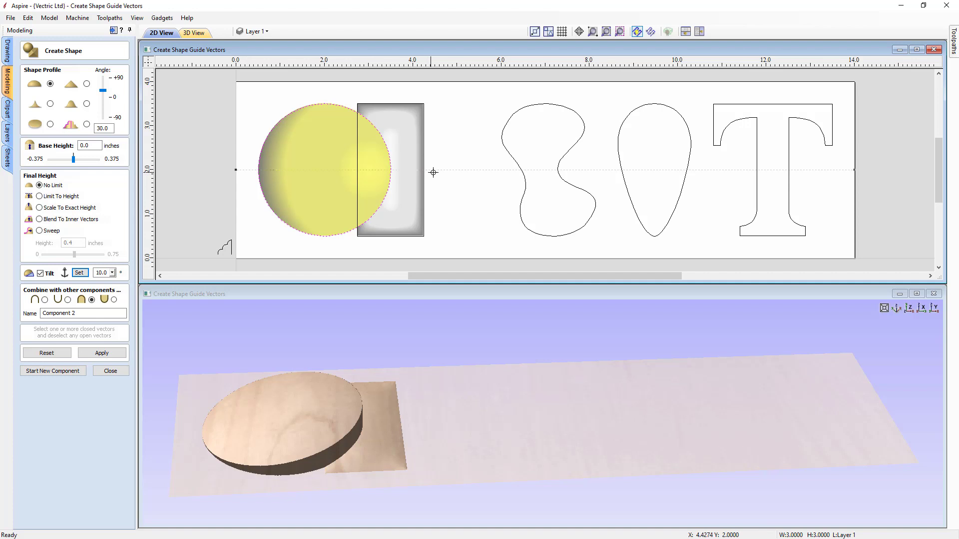
{"action": "left_click", "coordinate": [321, 195]}
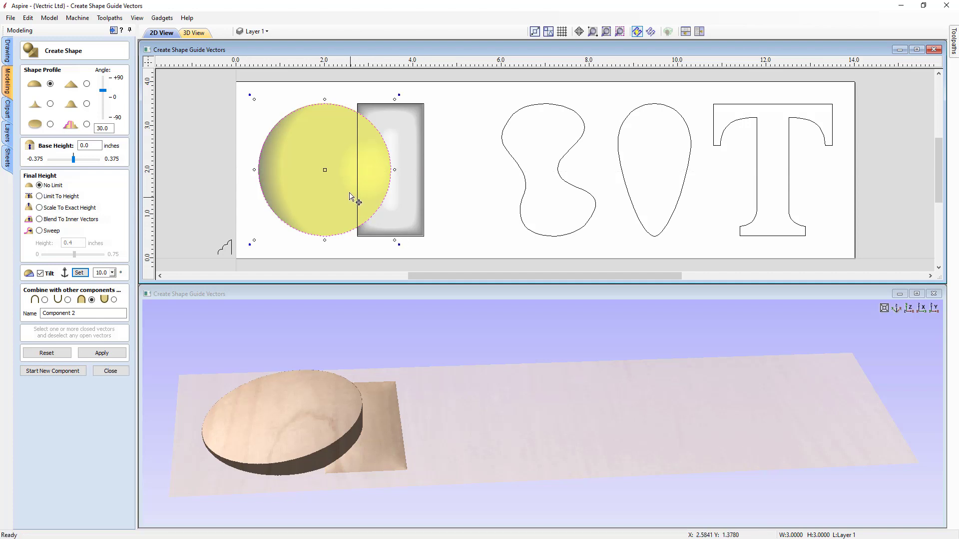
- Try other tilt directions on the circle: right to left, bottom to top and top to bottom
{"action": "left_click", "coordinate": [80, 273]}
{"action": "left_click", "coordinate": [242, 171]}
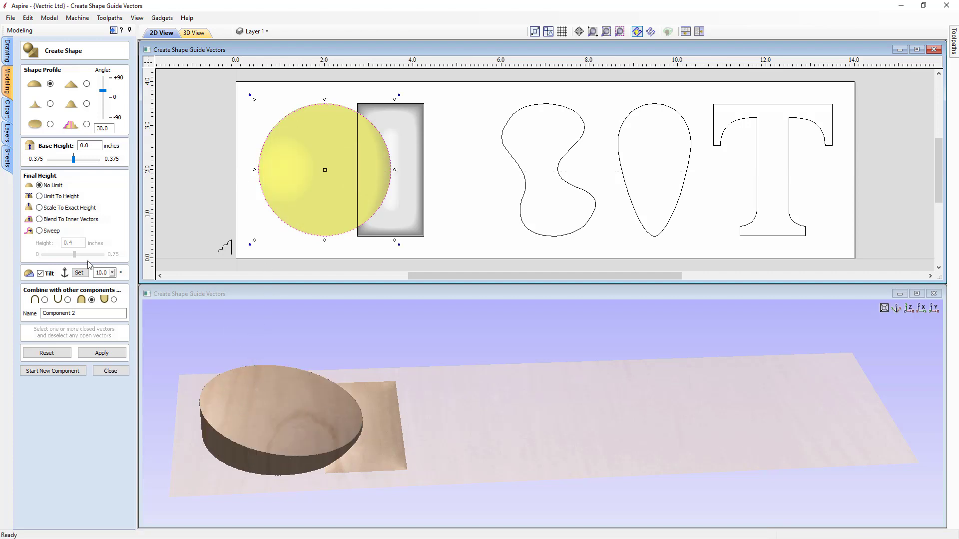
{"action": "left_click", "coordinate": [79, 273]}
{"action": "mouse_move", "coordinate": [323, 246]}
{"action": "left_mouse_down"}
{"action": "mouse_move", "coordinate": [325, 71]}
{"action": "mouse_move", "coordinate": [325, 80]}
{"action": "left_mouse_up"}
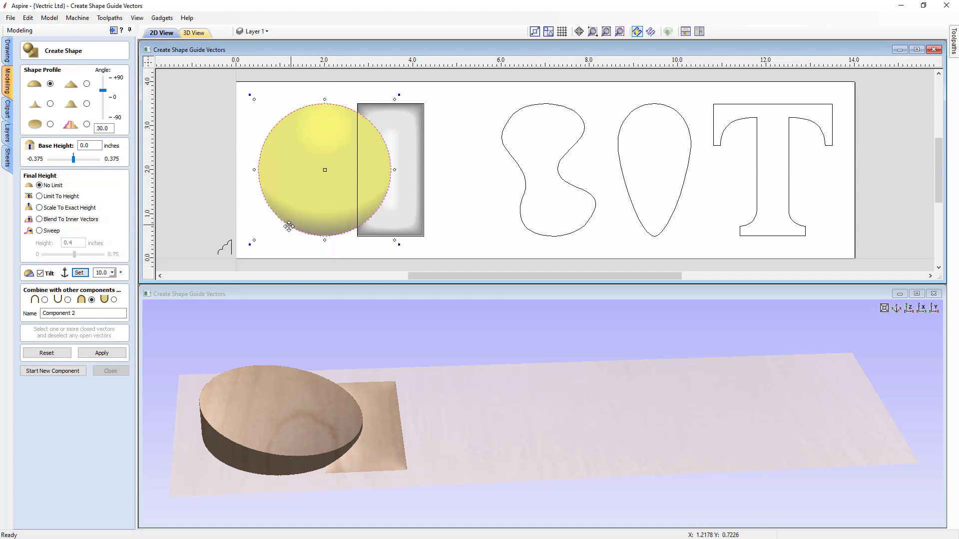
{"action": "left_click", "coordinate": [79, 273]}
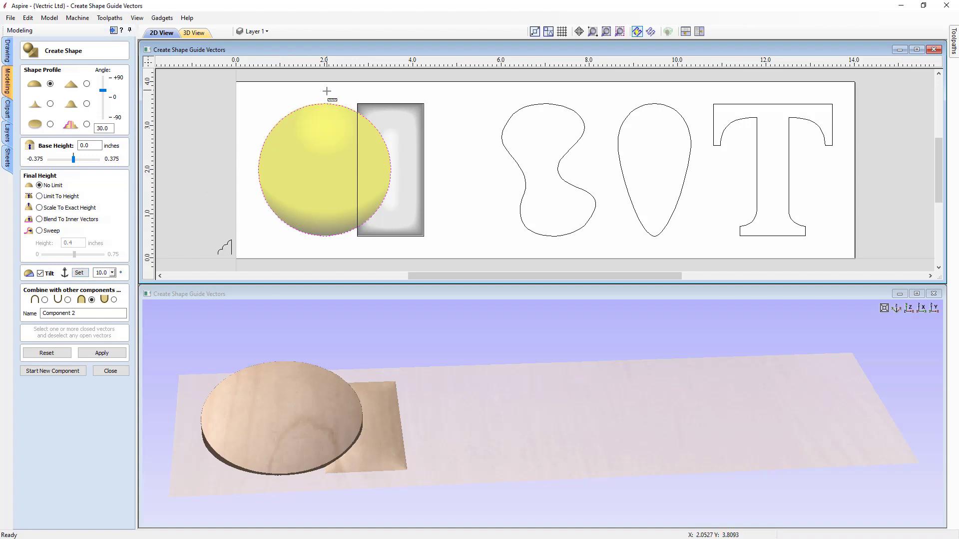
{"action": "left_click_drag", "start_coordinate": [326, 91], "coordinate": [325, 254]}
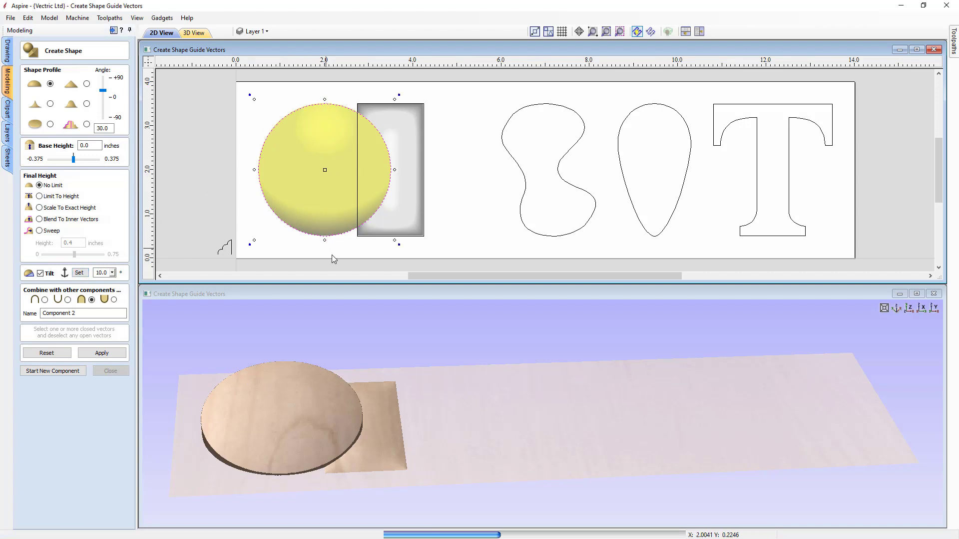
- Aim the circle's tilt horizontally again so it rises toward the rectangle
{"action": "left_click", "coordinate": [79, 272]}
{"action": "left_click", "coordinate": [249, 171]}
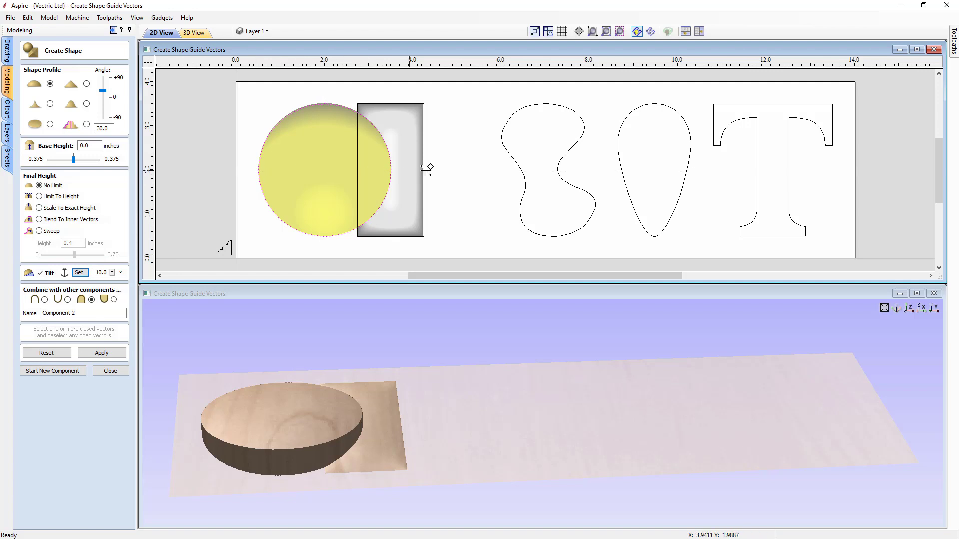
{"action": "left_click", "coordinate": [439, 170]}
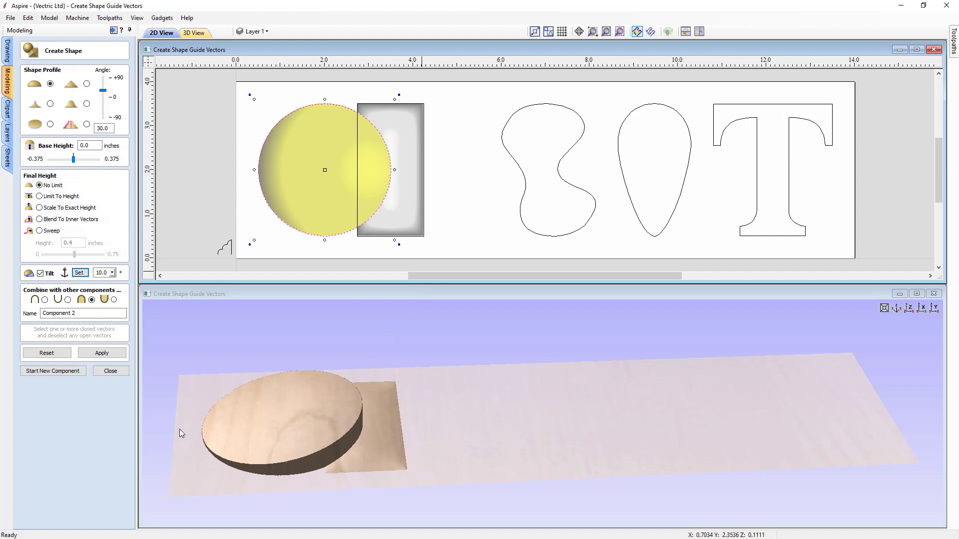
- Set the circle's tilt angle to 5° and inspect its raised edge from the side in 3D
{"action": "left_click_drag", "start_coordinate": [469, 424], "coordinate": [370, 372]}
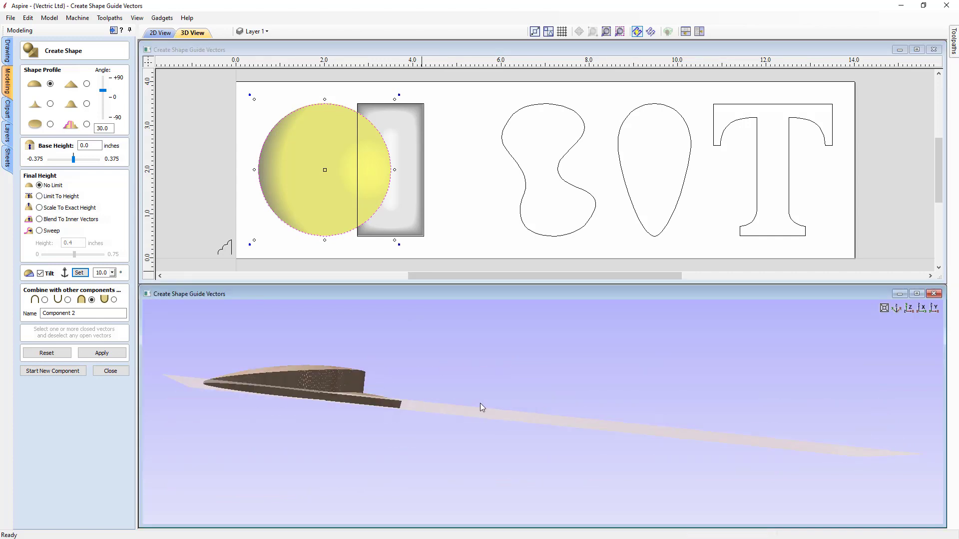
{"action": "left_click_drag", "start_coordinate": [482, 406], "coordinate": [507, 424]}
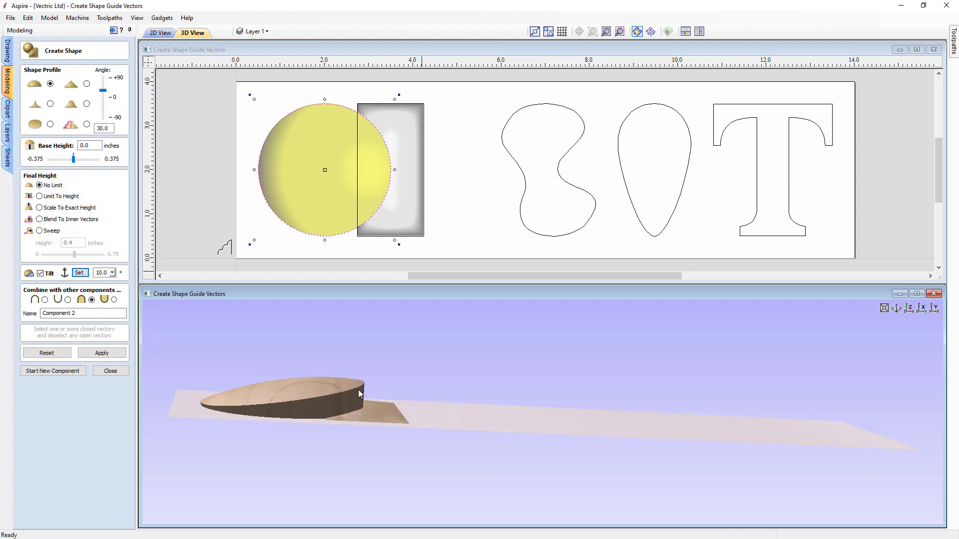
{"action": "left_click", "coordinate": [105, 273]}
{"action": "left_click_drag", "start_coordinate": [106, 273], "coordinate": [98, 273]}
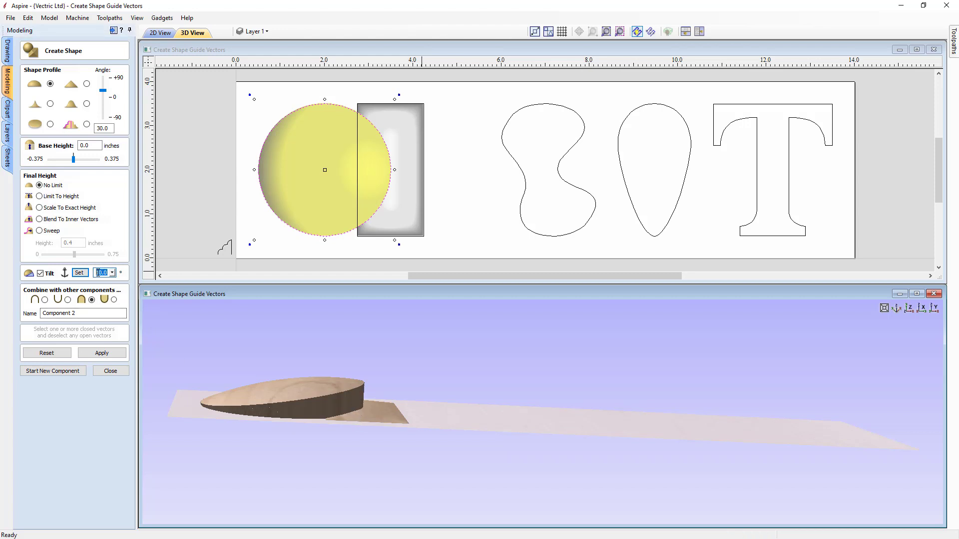
{"action": "type", "text": "5"}
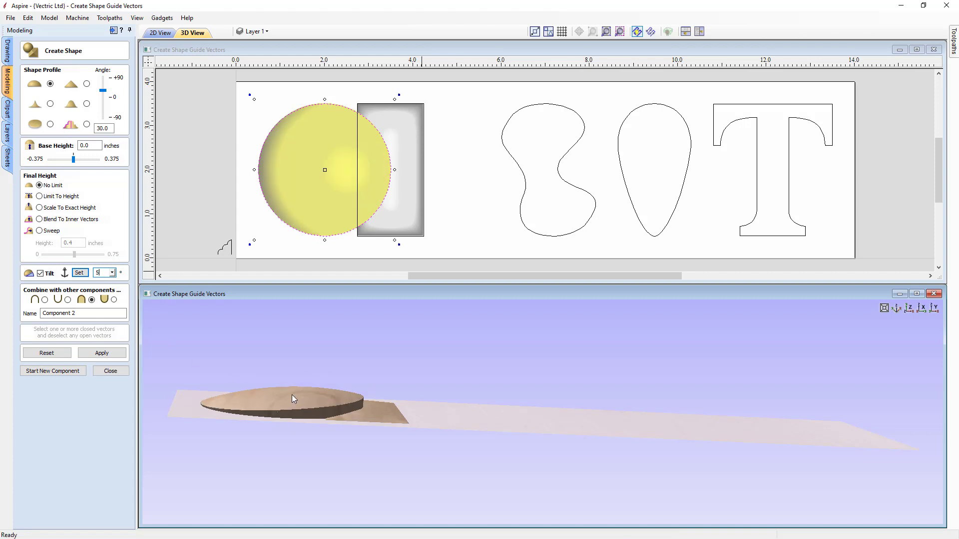
{"action": "left_click_drag", "start_coordinate": [367, 405], "coordinate": [418, 412]}
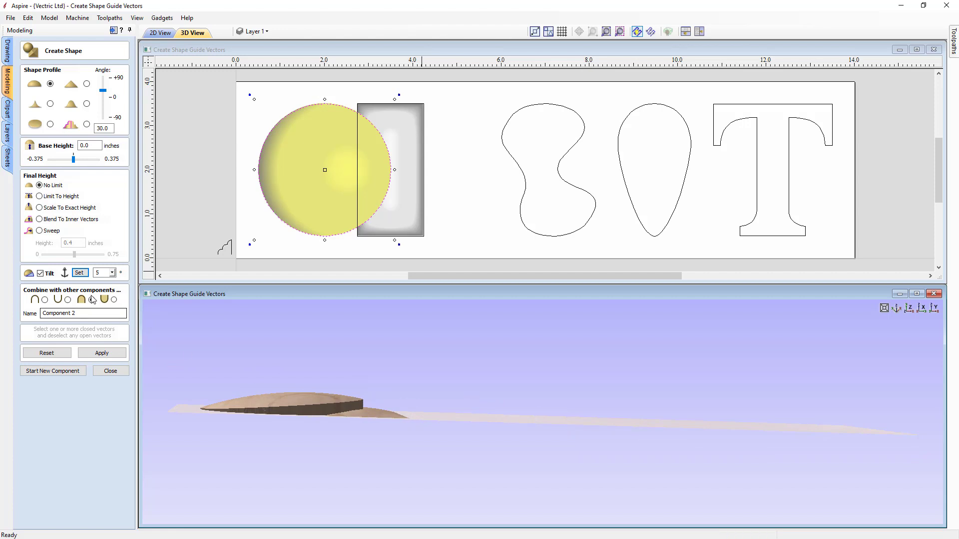
- Set the circle's tilt angle to 2.5° and inspect up close where it meets the rectangle in 3D
{"action": "left_click", "coordinate": [99, 273]}
{"action": "left_click_drag", "start_coordinate": [99, 273], "coordinate": [93, 275]}
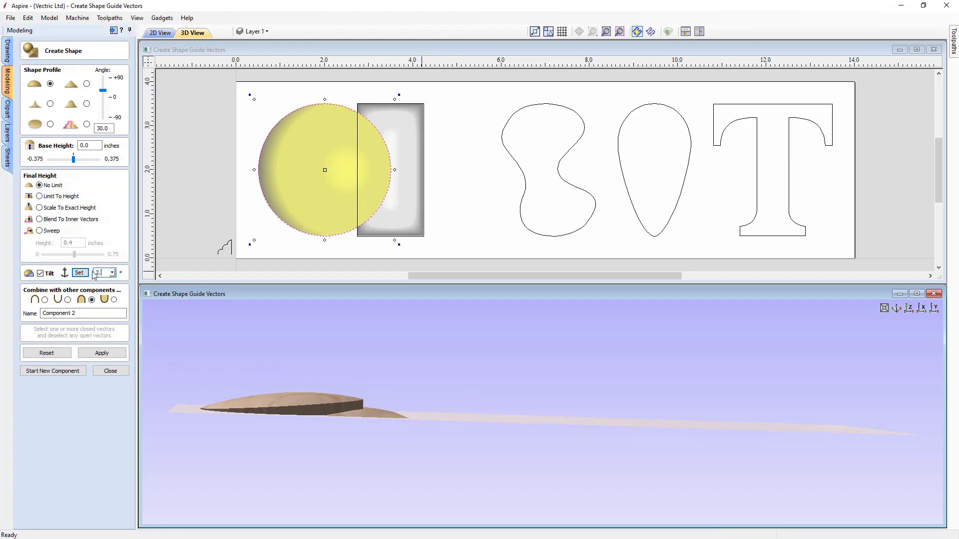
{"action": "key", "text": "Return"}
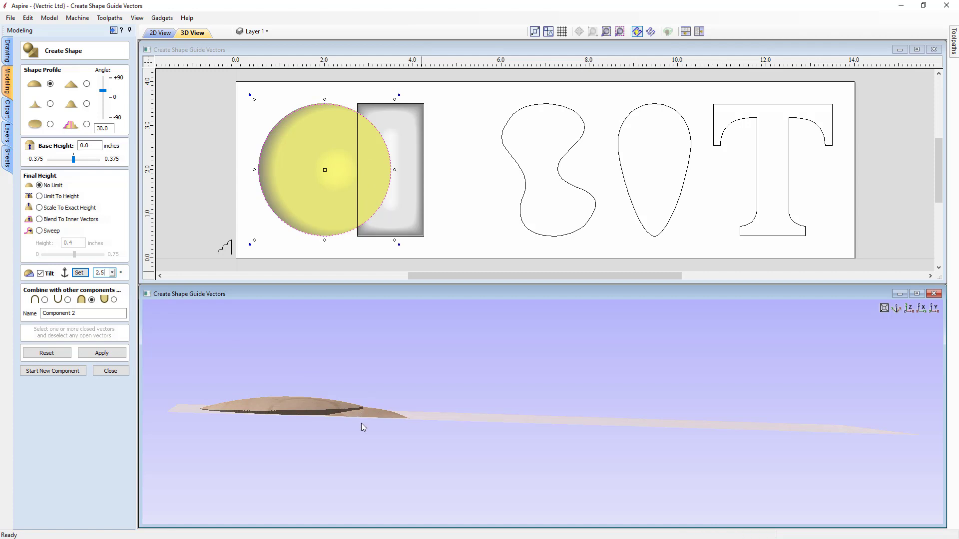
{"action": "left_click_drag", "start_coordinate": [362, 424], "coordinate": [304, 415]}
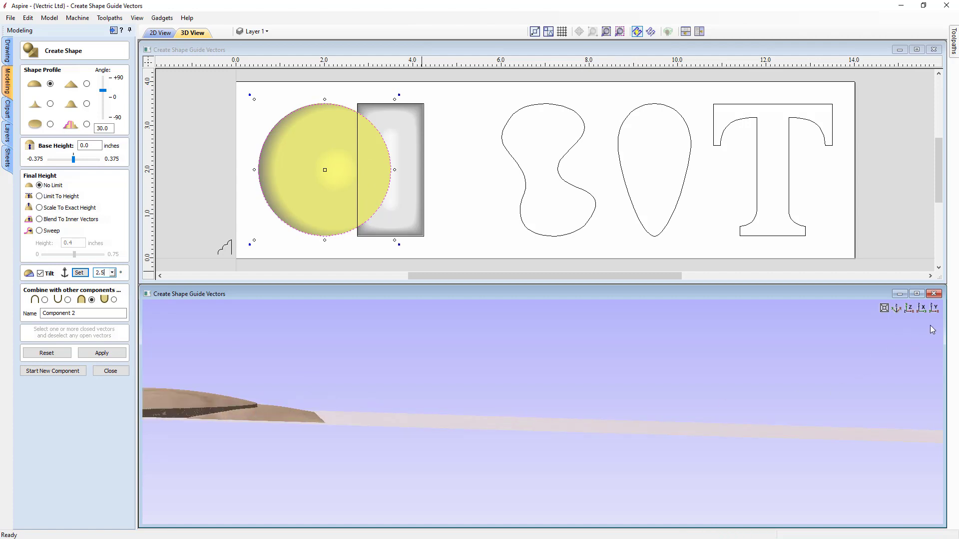
- Inspect the tilted circle against the rectangle from above and at an angle in 3D, and close Create Shape
{"action": "left_click", "coordinate": [909, 310]}
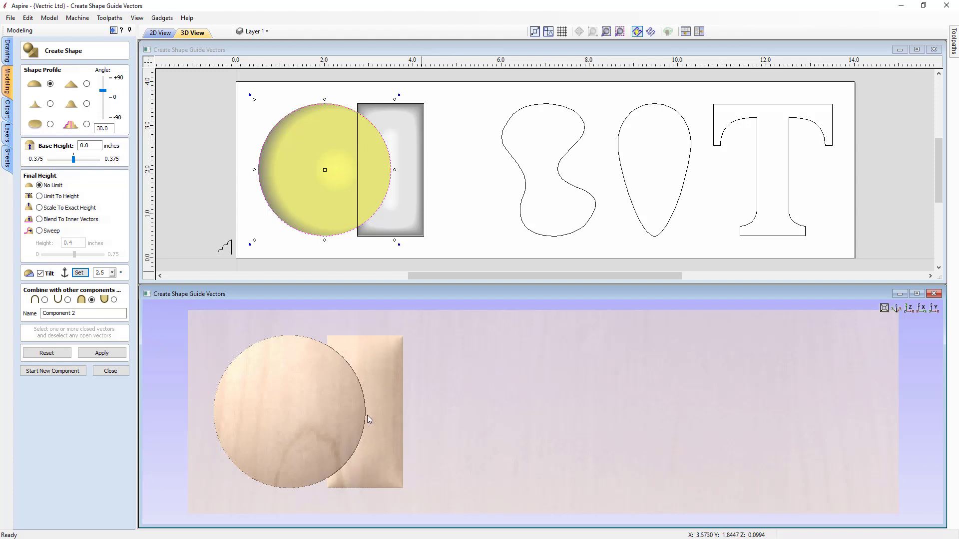
{"action": "left_click_drag", "start_coordinate": [448, 419], "coordinate": [351, 407]}
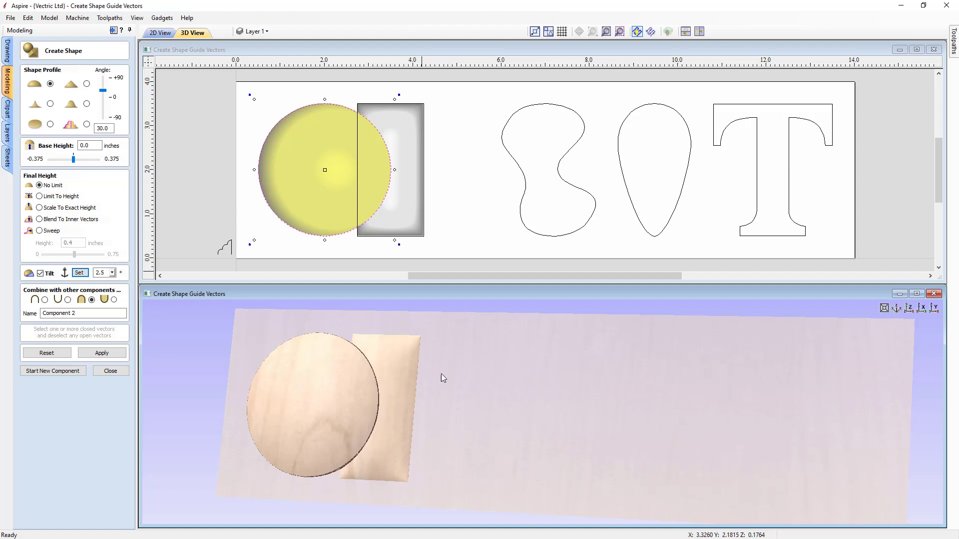
{"action": "left_click", "coordinate": [909, 309]}
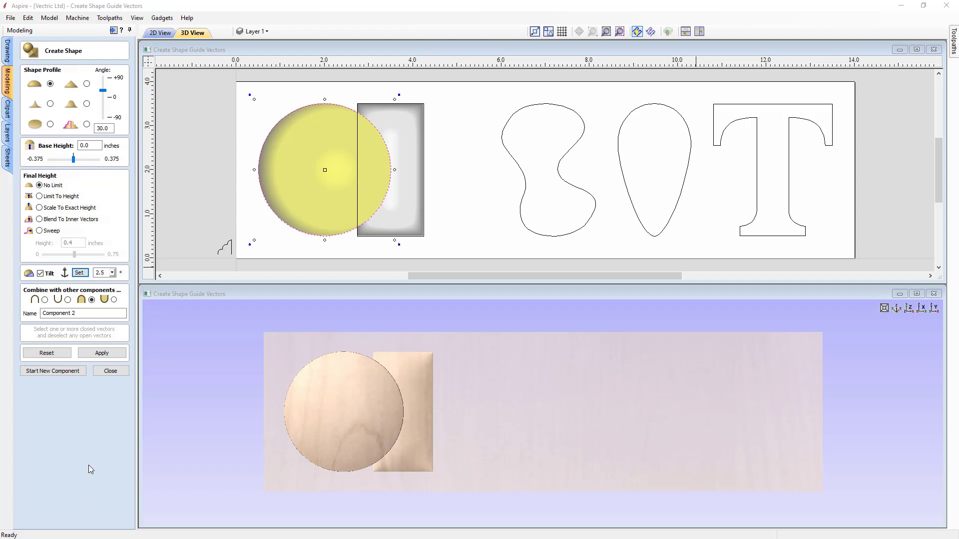
{"action": "left_click", "coordinate": [111, 371]}
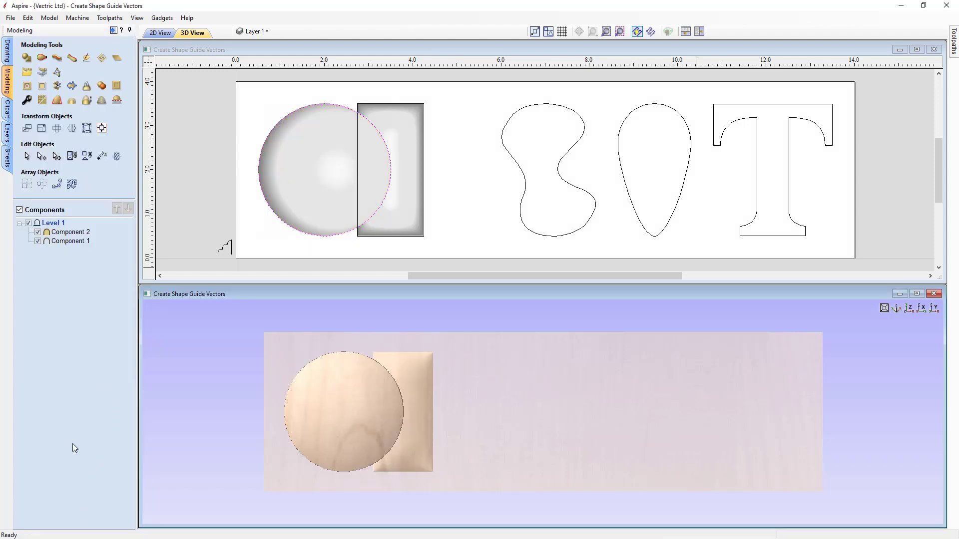
- Move the circle component partly off the material's left edge and the rectangle component to about X 5.9, away from their guide vectors
{"action": "left_click", "coordinate": [316, 188]}
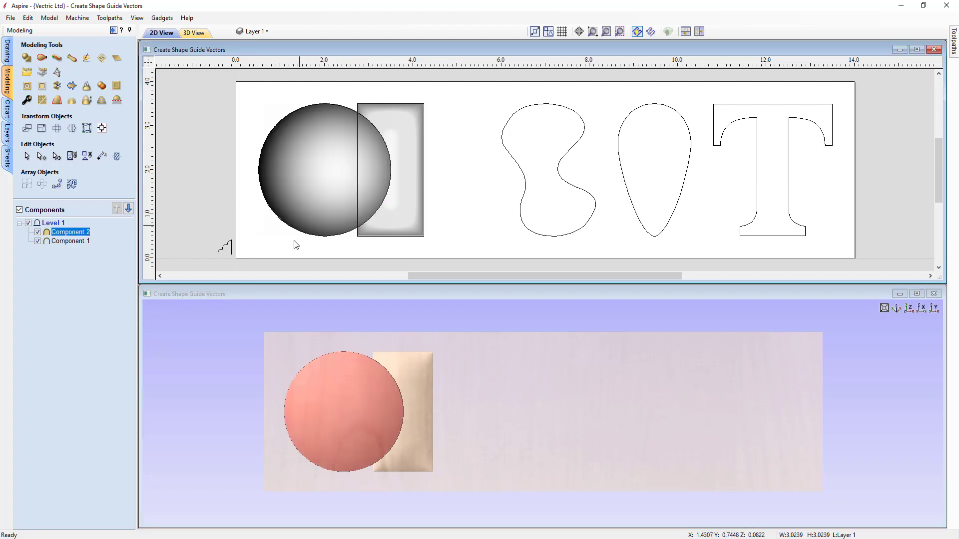
{"action": "left_click", "coordinate": [334, 169]}
{"action": "left_click_drag", "start_coordinate": [334, 169], "coordinate": [207, 185]}
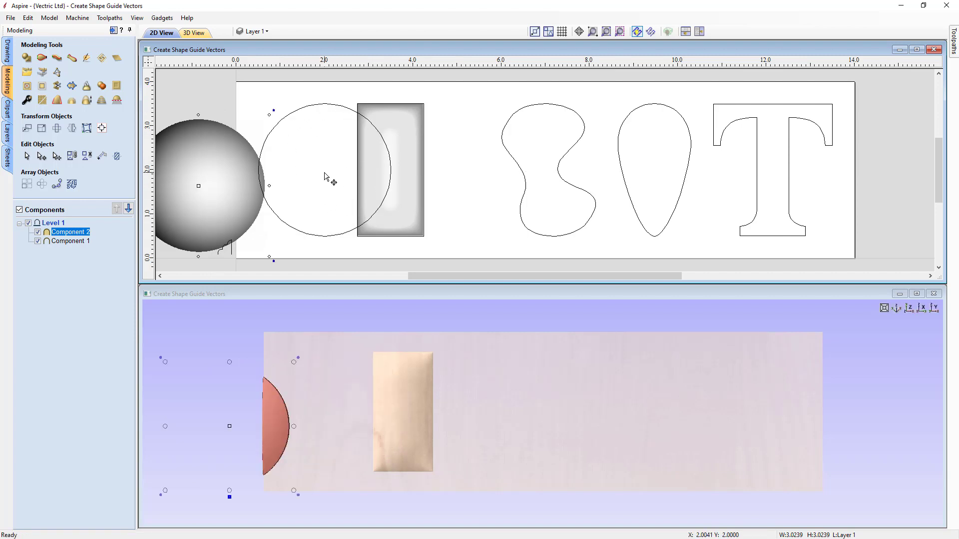
{"action": "left_click", "coordinate": [402, 129]}
{"action": "left_click_drag", "start_coordinate": [402, 130], "coordinate": [508, 149]}
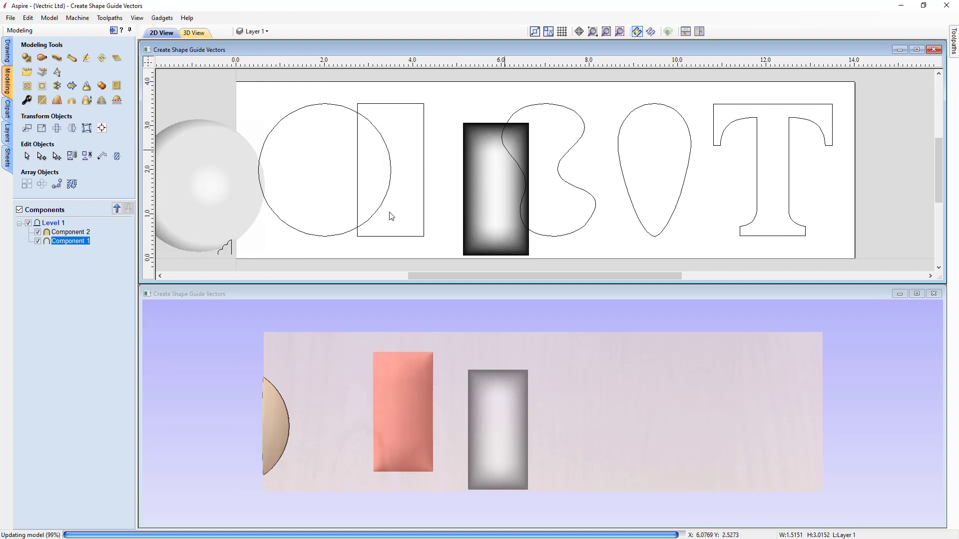
- Move the circle component back over its guide circle, and from there onto the relocated rectangle component, centred at about X 5
{"action": "left_click", "coordinate": [225, 180]}
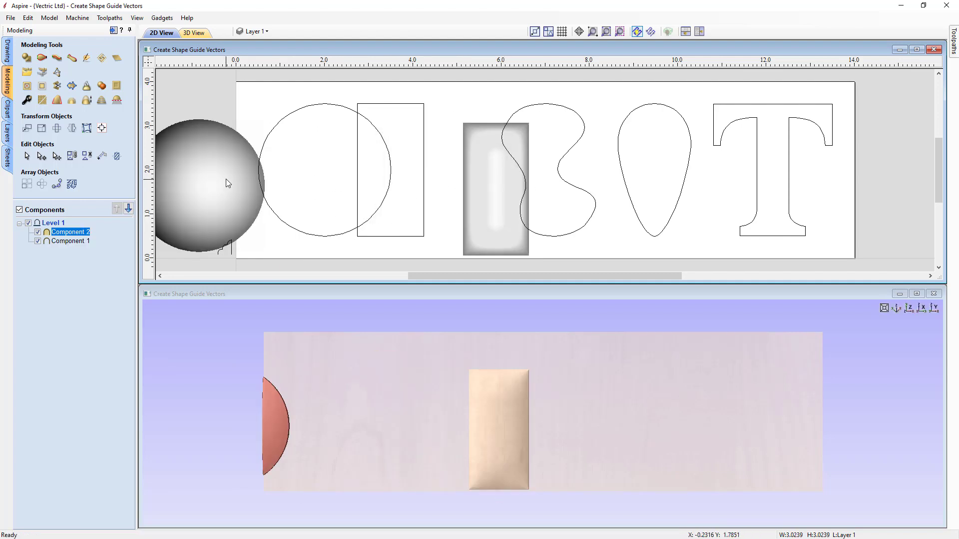
{"action": "left_click_drag", "start_coordinate": [223, 182], "coordinate": [351, 181]}
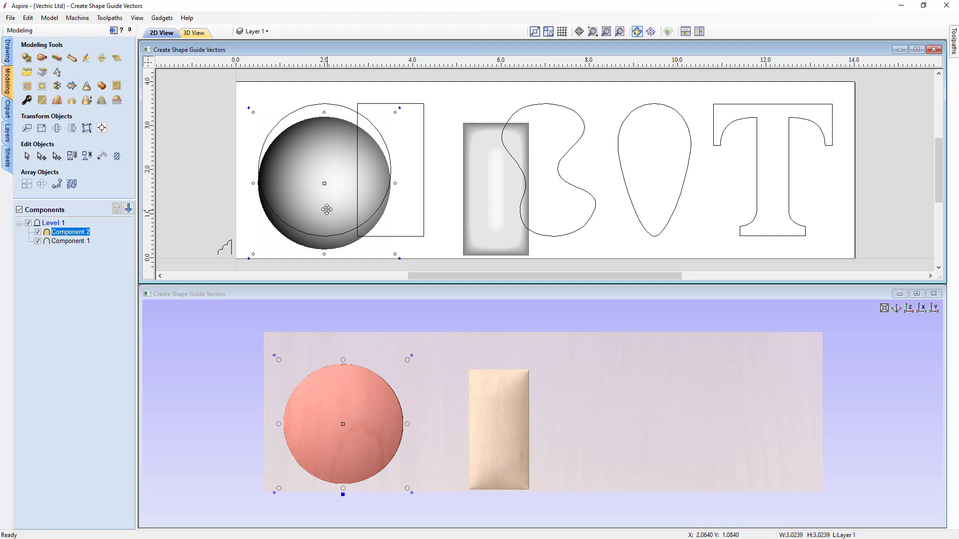
{"action": "left_click_drag", "start_coordinate": [332, 166], "coordinate": [450, 186]}
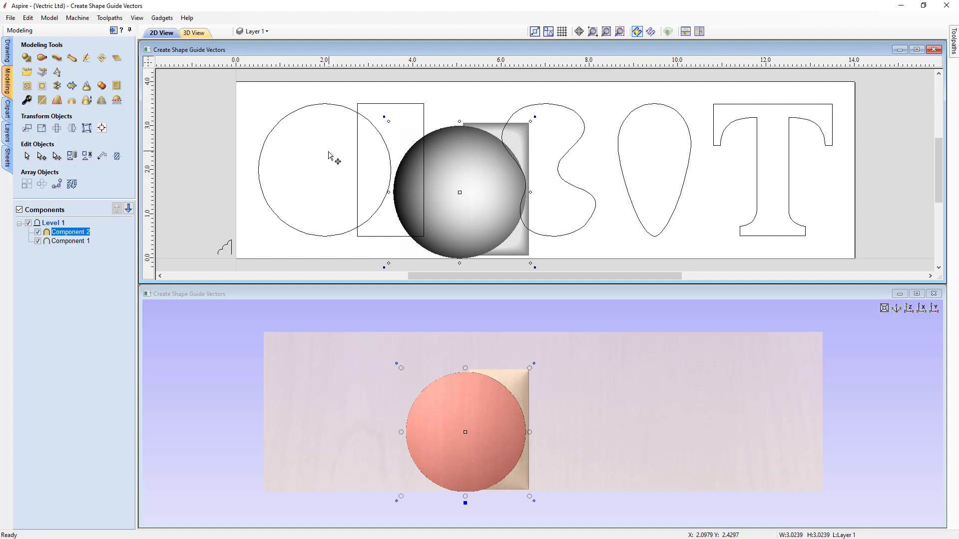
- Reopen Create Shape and select the circle, rectangle, curved shape, teardrop and T vectors in turn to review each one's stored settings
{"action": "left_click", "coordinate": [27, 58]}
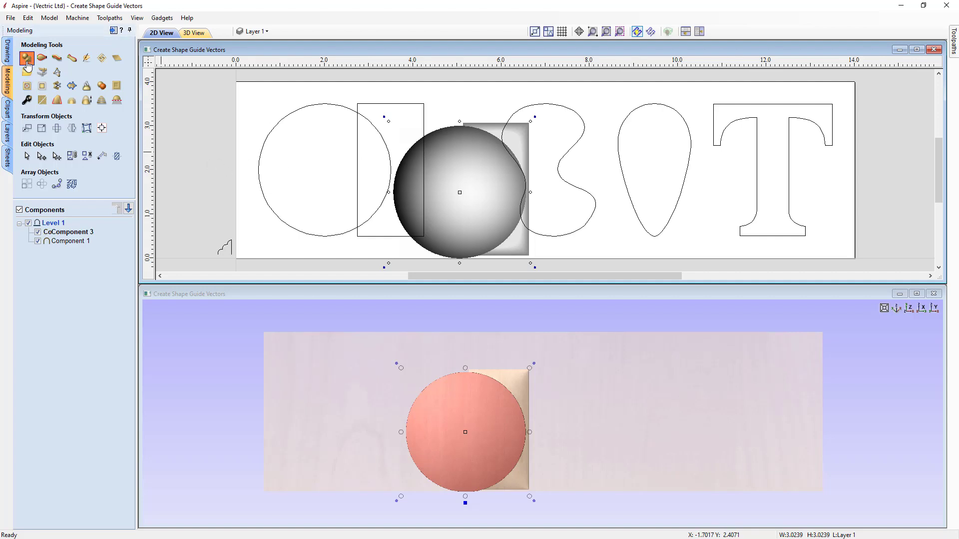
{"action": "left_click", "coordinate": [298, 114]}
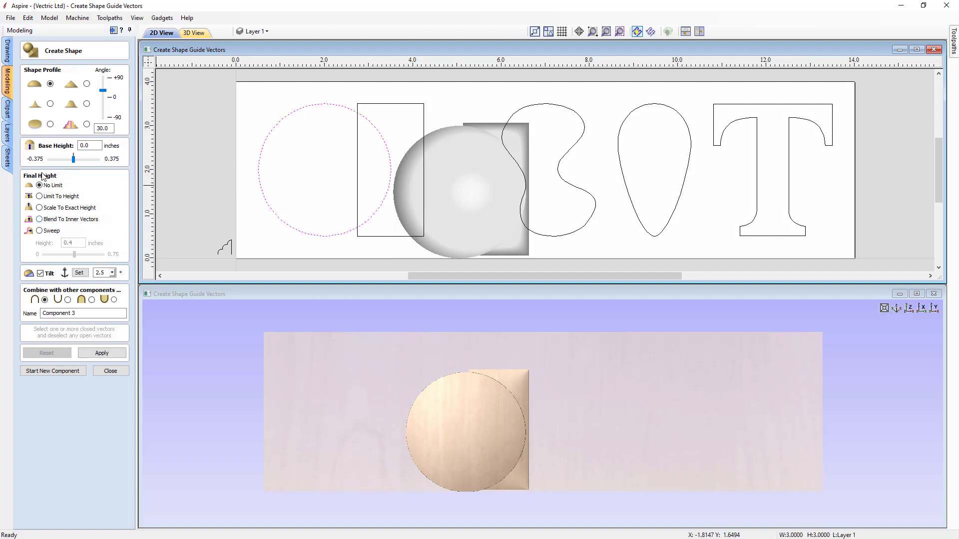
{"action": "left_click", "coordinate": [370, 105]}
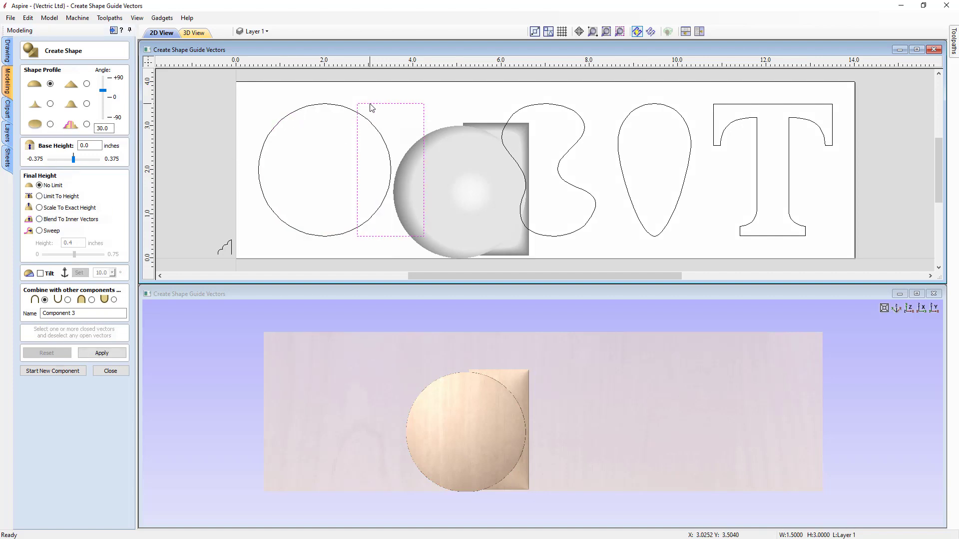
{"action": "left_click", "coordinate": [522, 113]}
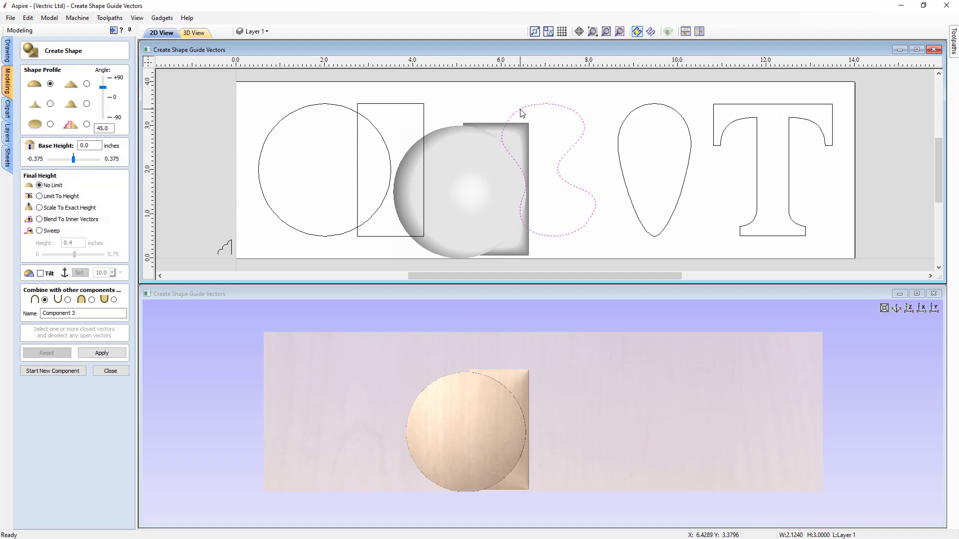
{"action": "left_click", "coordinate": [632, 113]}
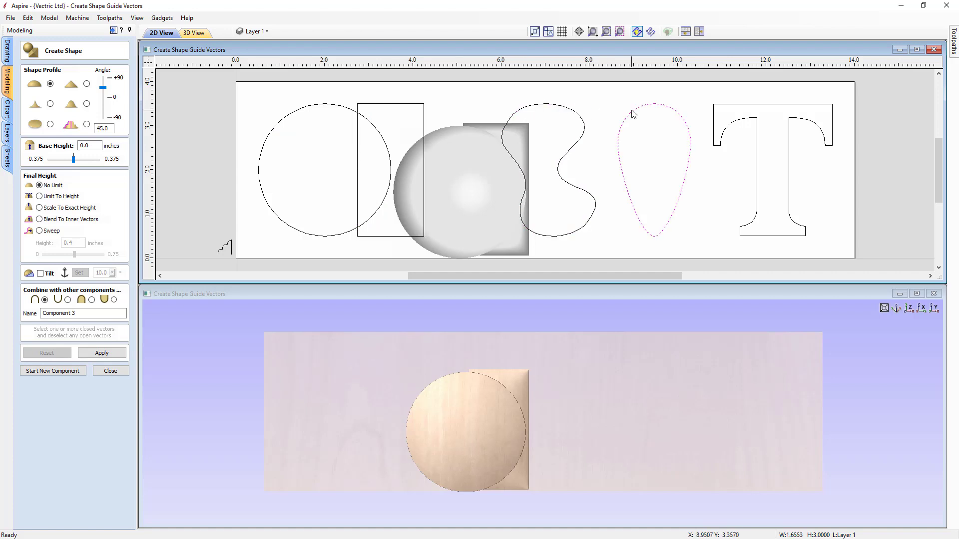
{"action": "left_click", "coordinate": [717, 106]}
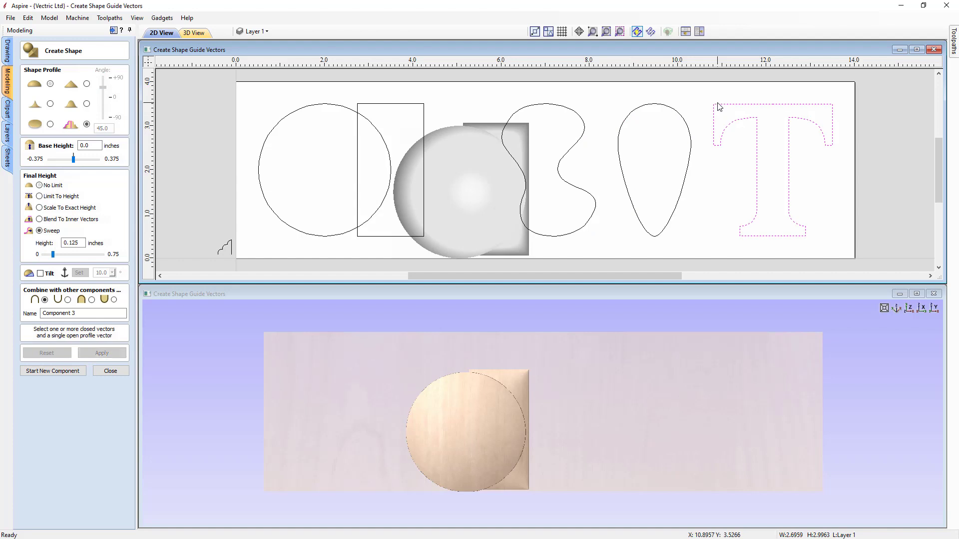